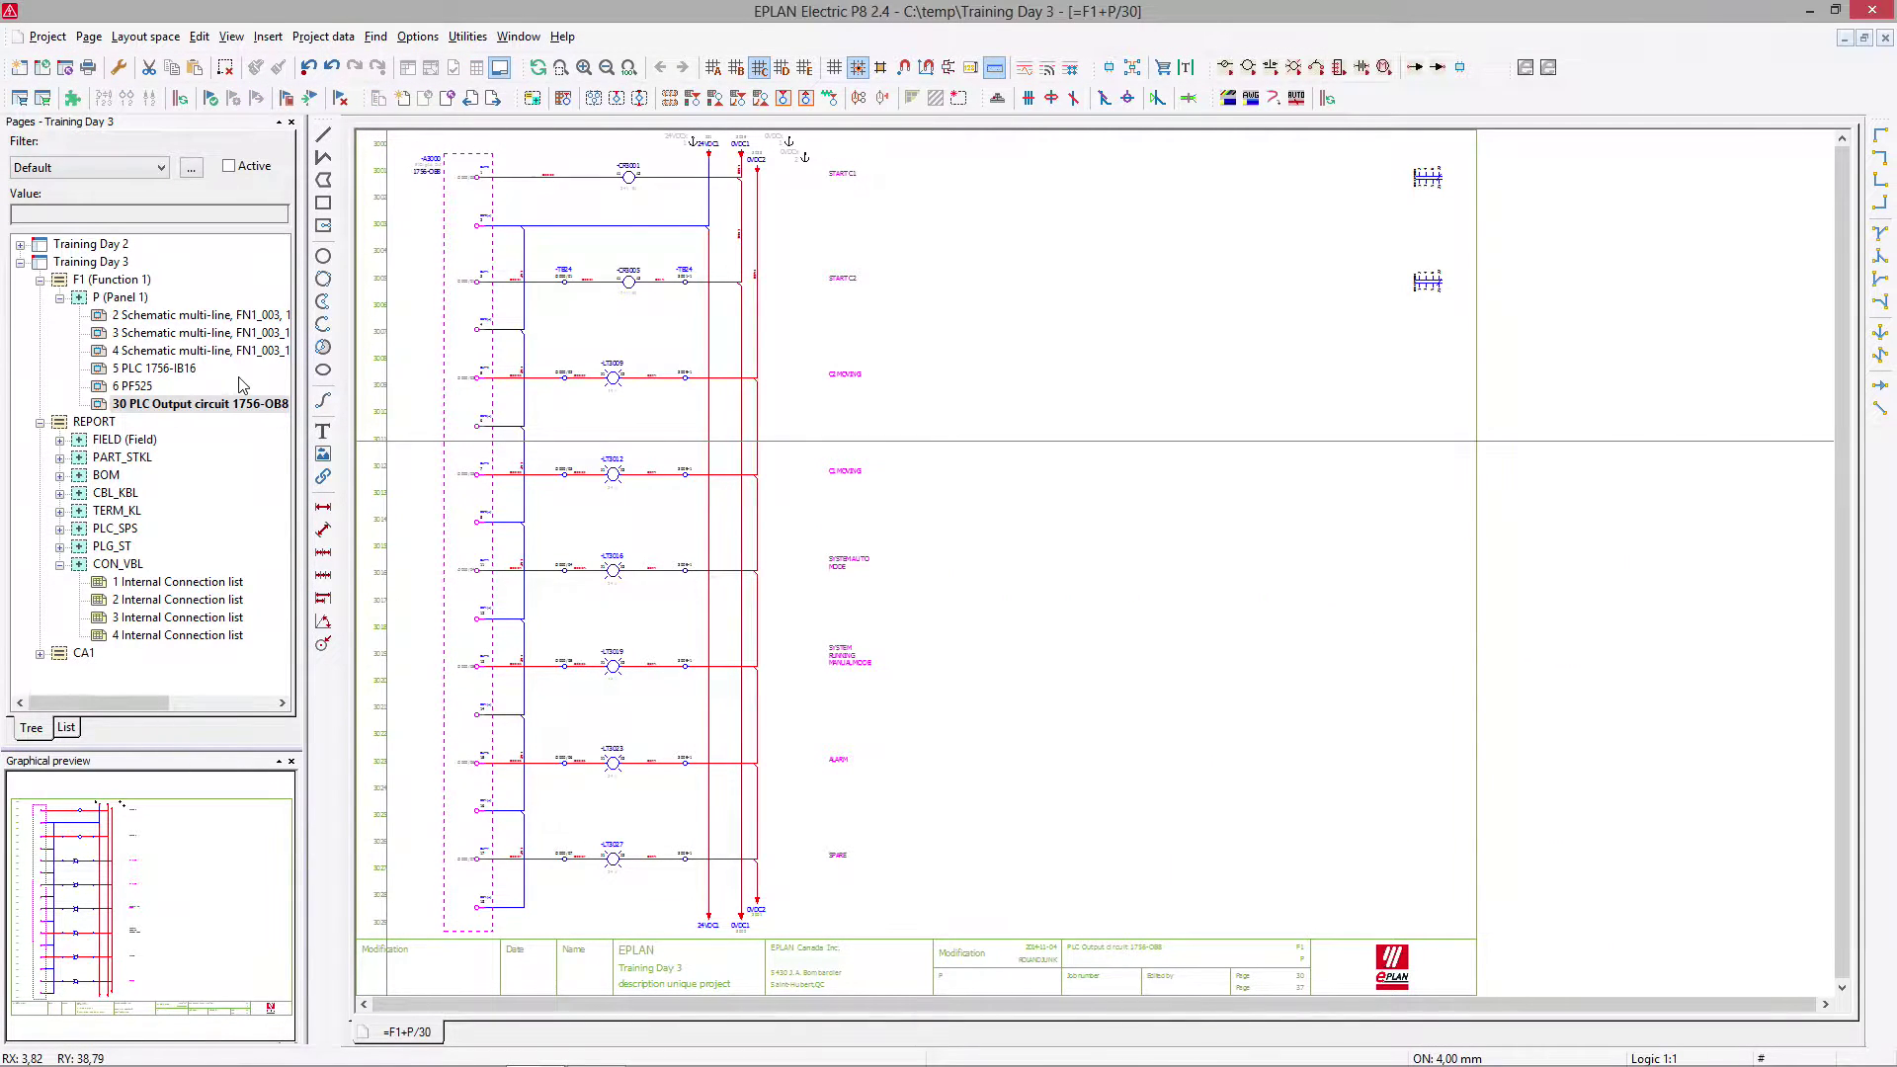
Create schematic multi-line page 31 after the PLC Output circuit page, with the description "PLC Rack".
left_click(164, 368)
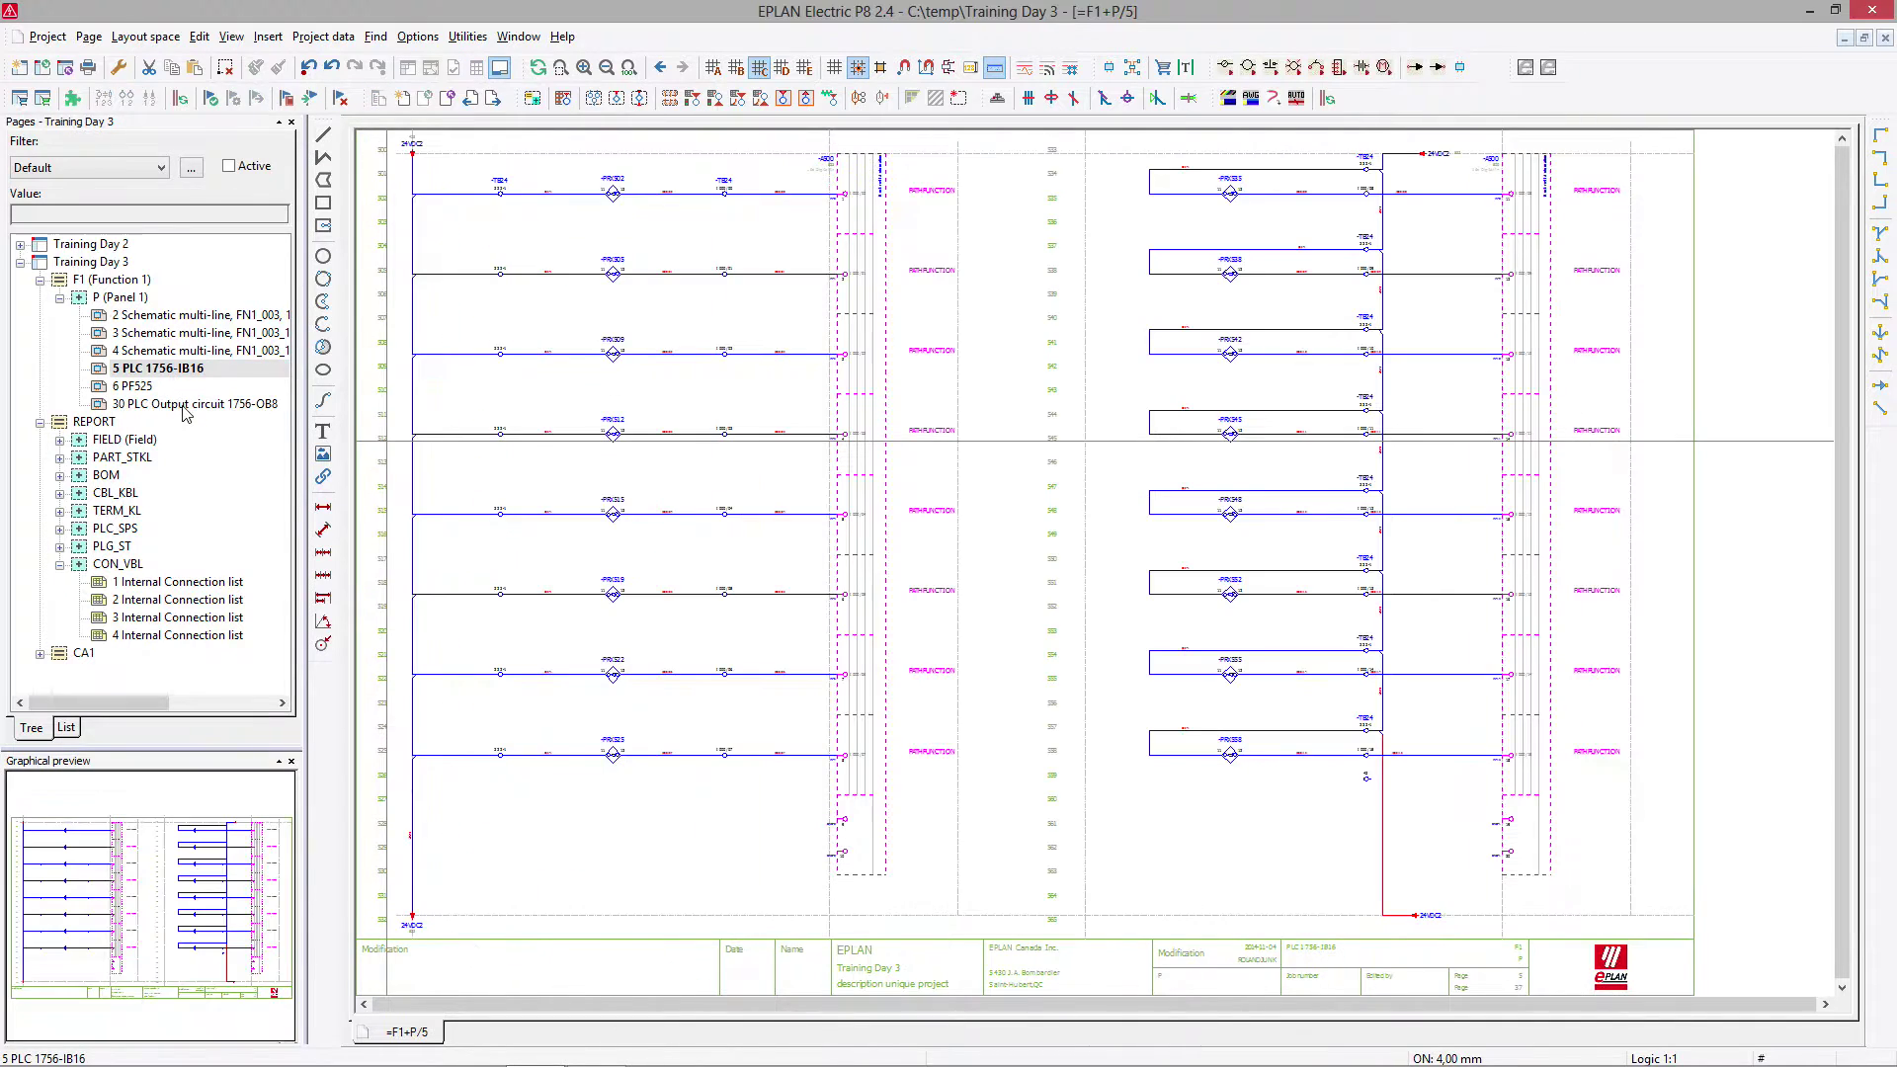
left_click(186, 406)
right_click(207, 407)
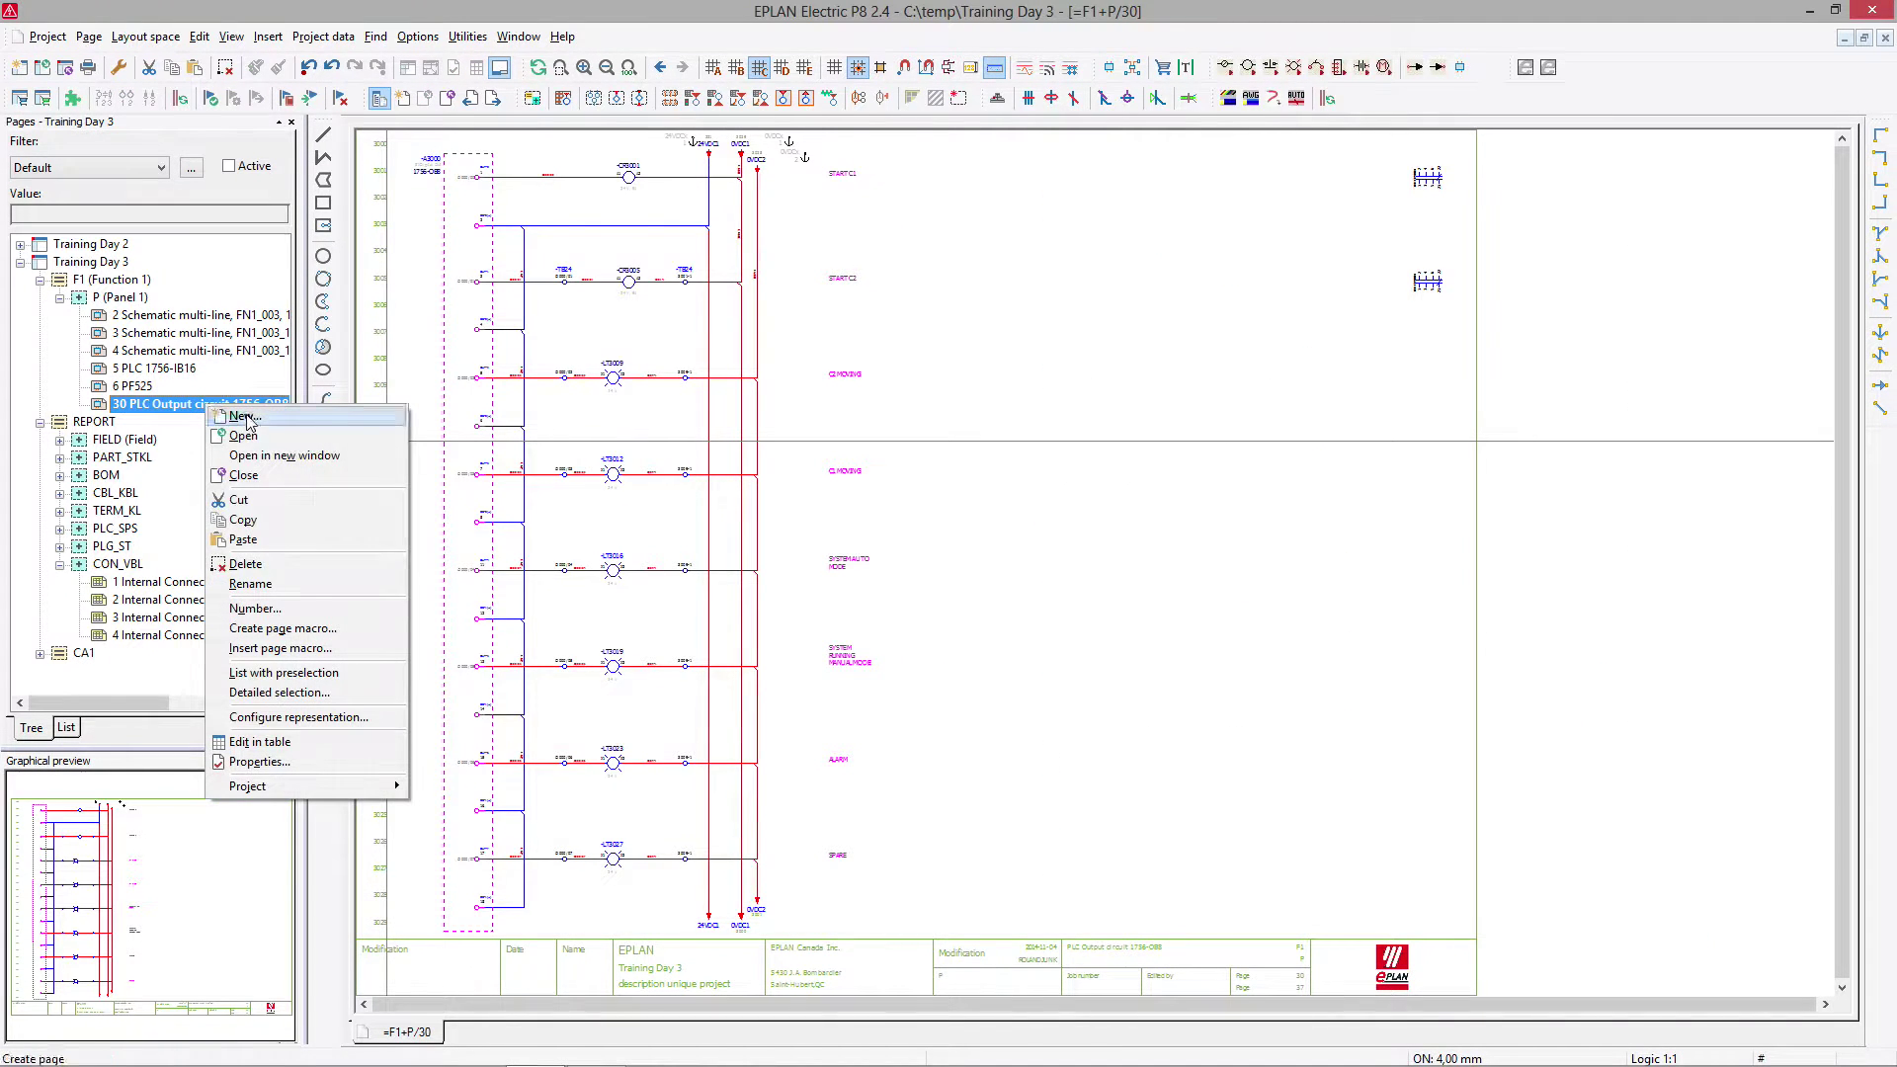
left_click(239, 416)
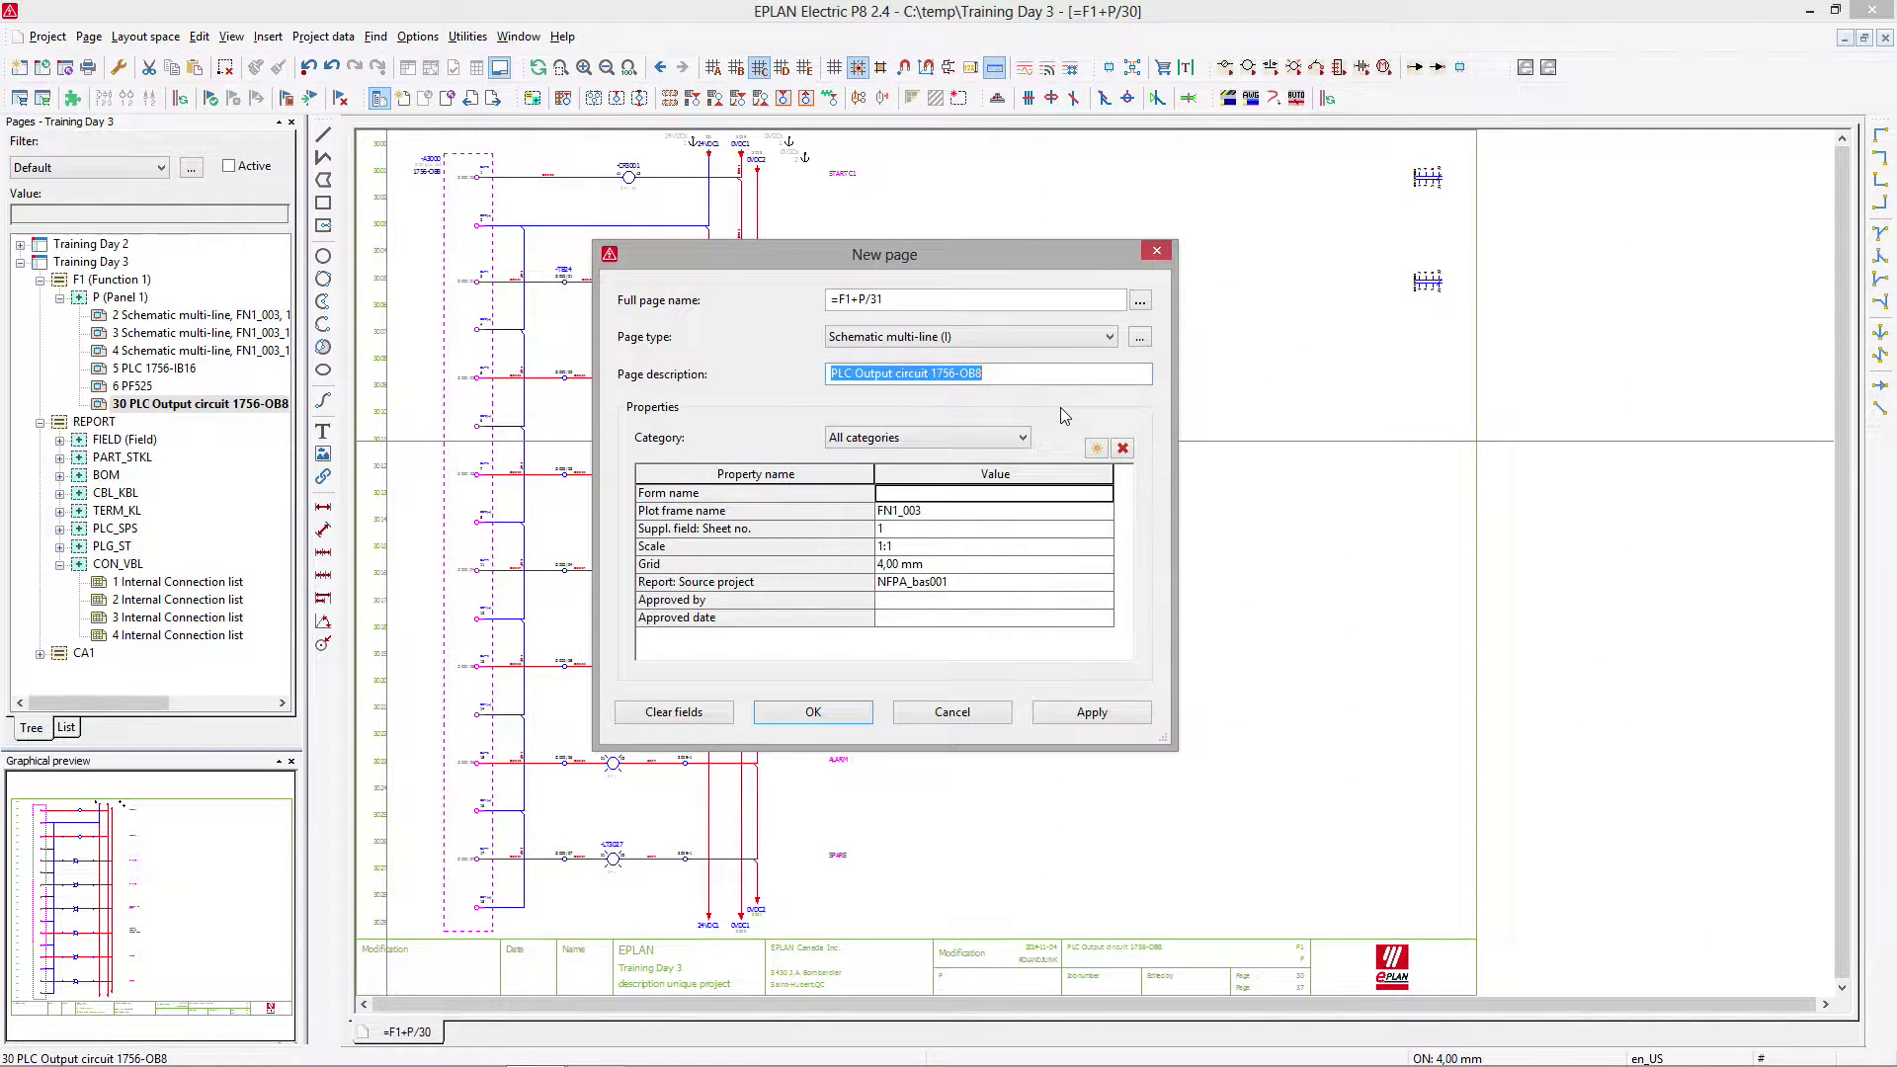
left_click(854, 374)
key("shift+End")
type("Rac")
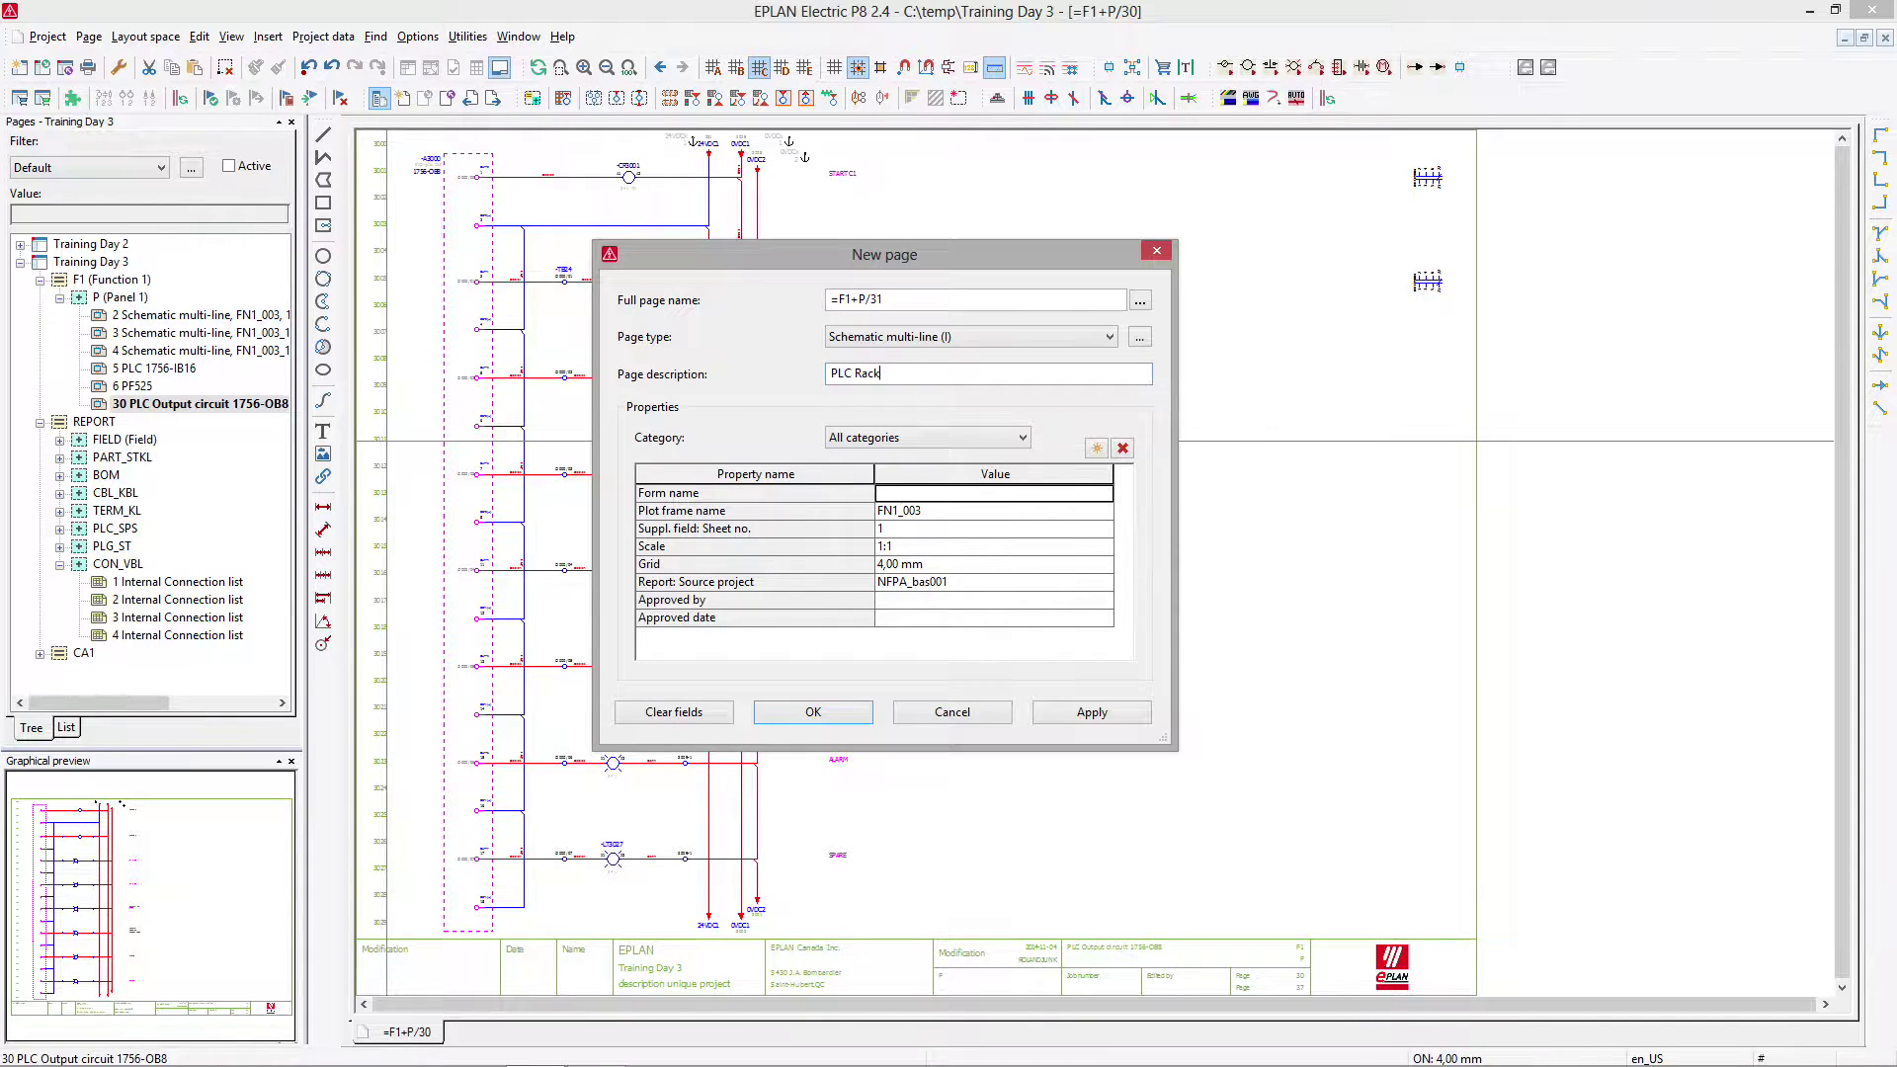
key("Return")
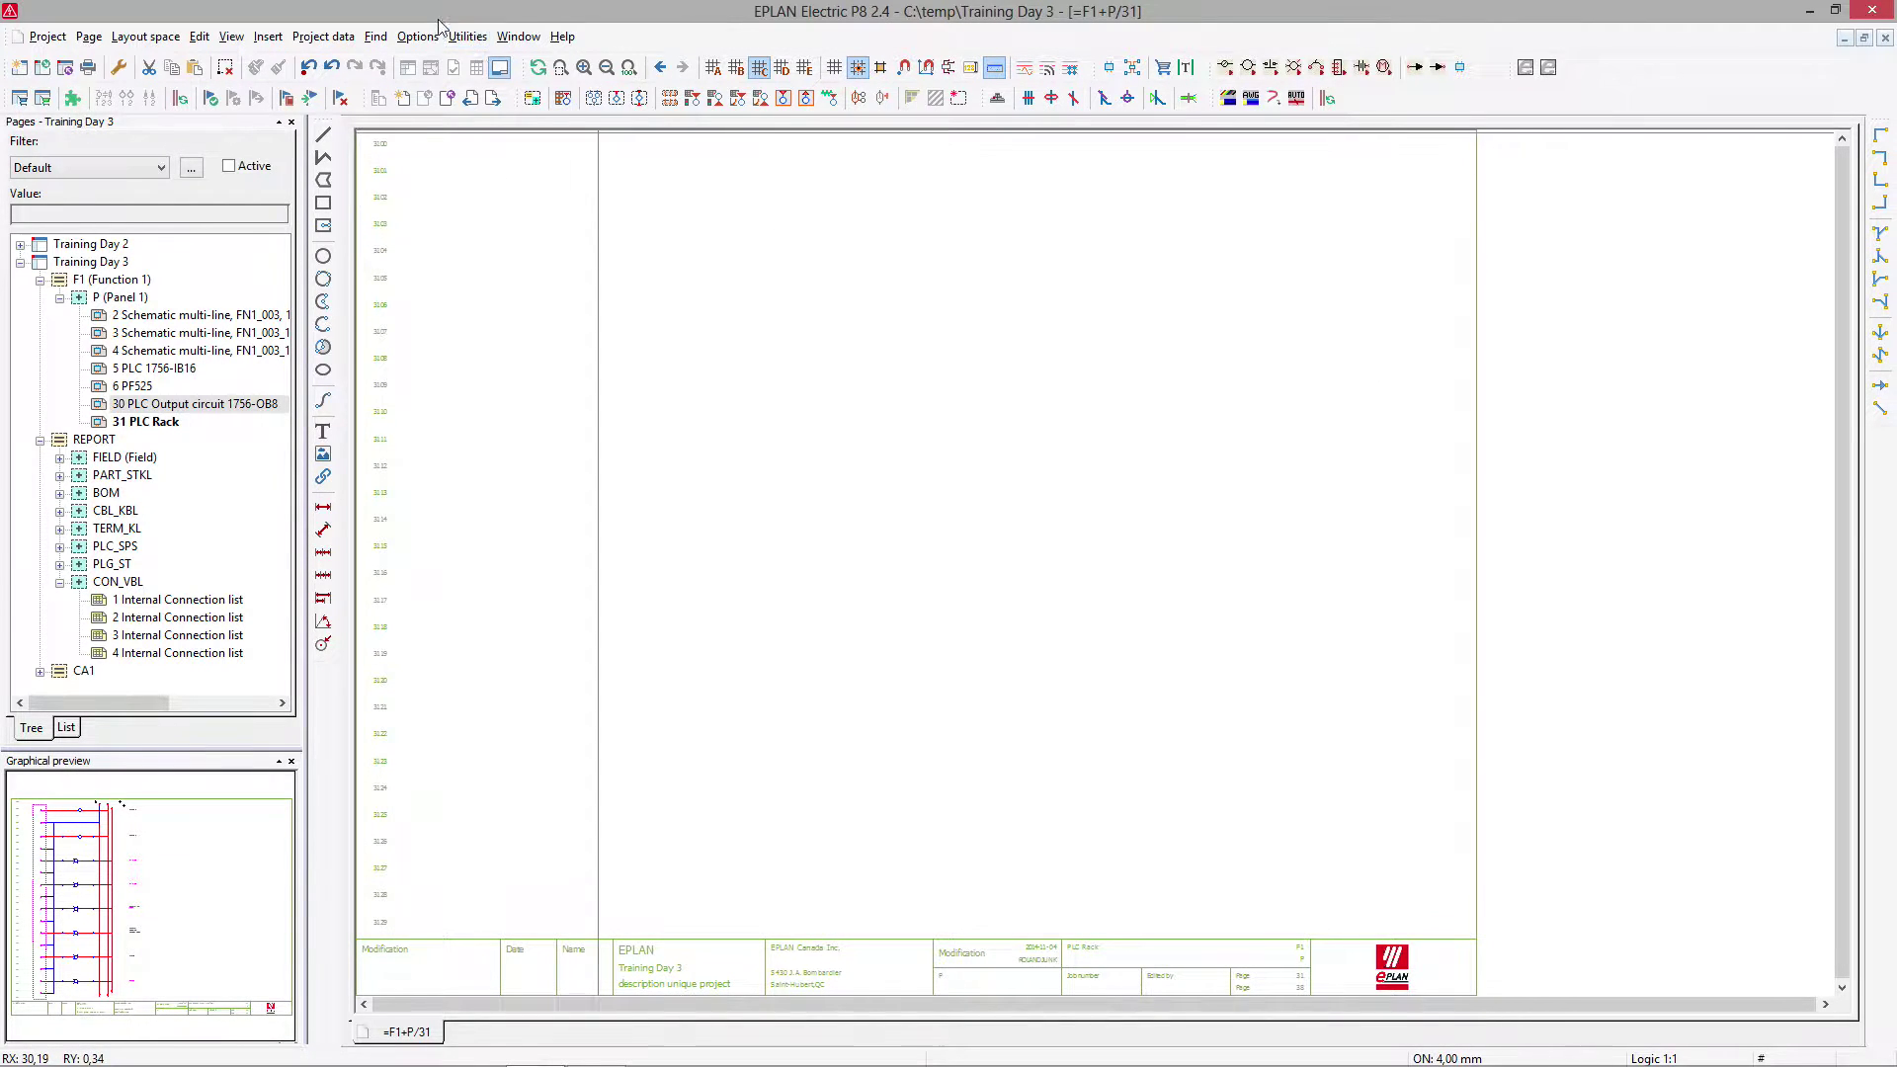
Open the EPLAN Data Portal and search it for part a-b.1756-a10.
left_click(473, 39)
left_click(534, 274)
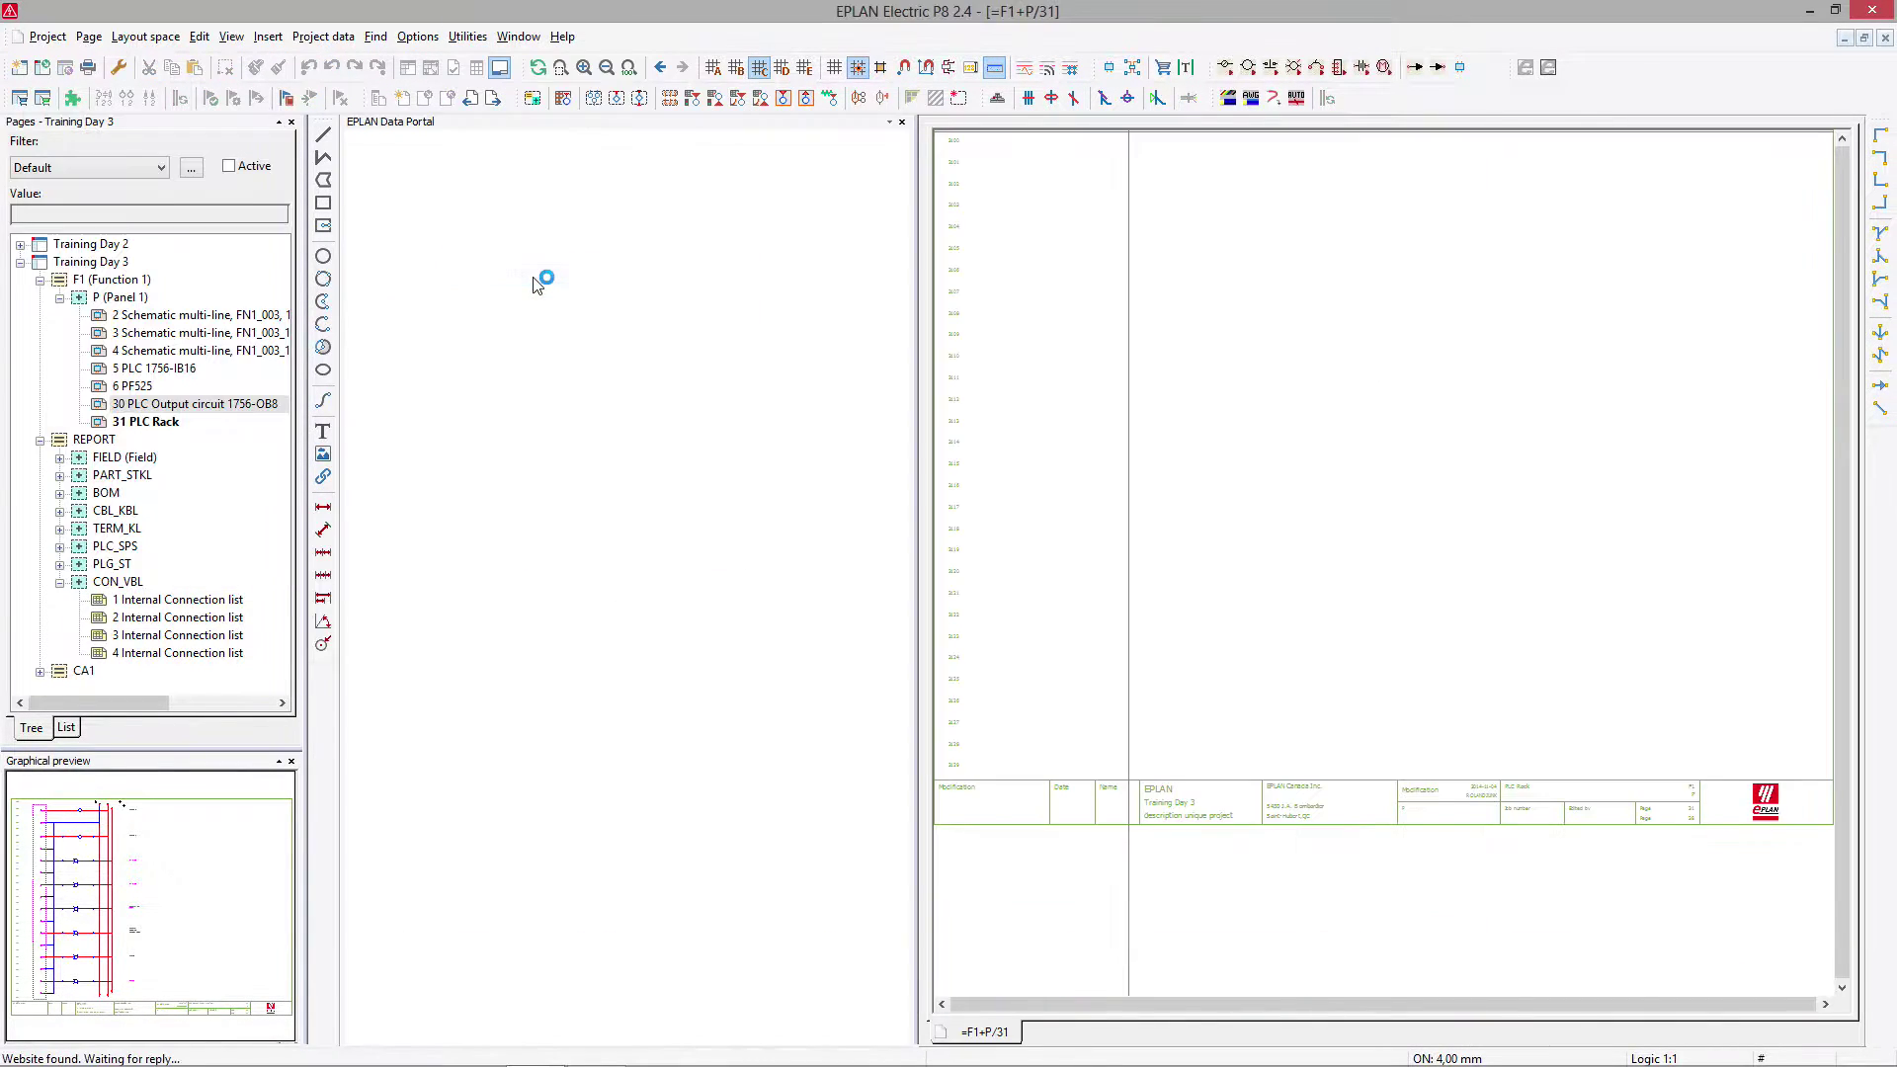
left_click(800, 206)
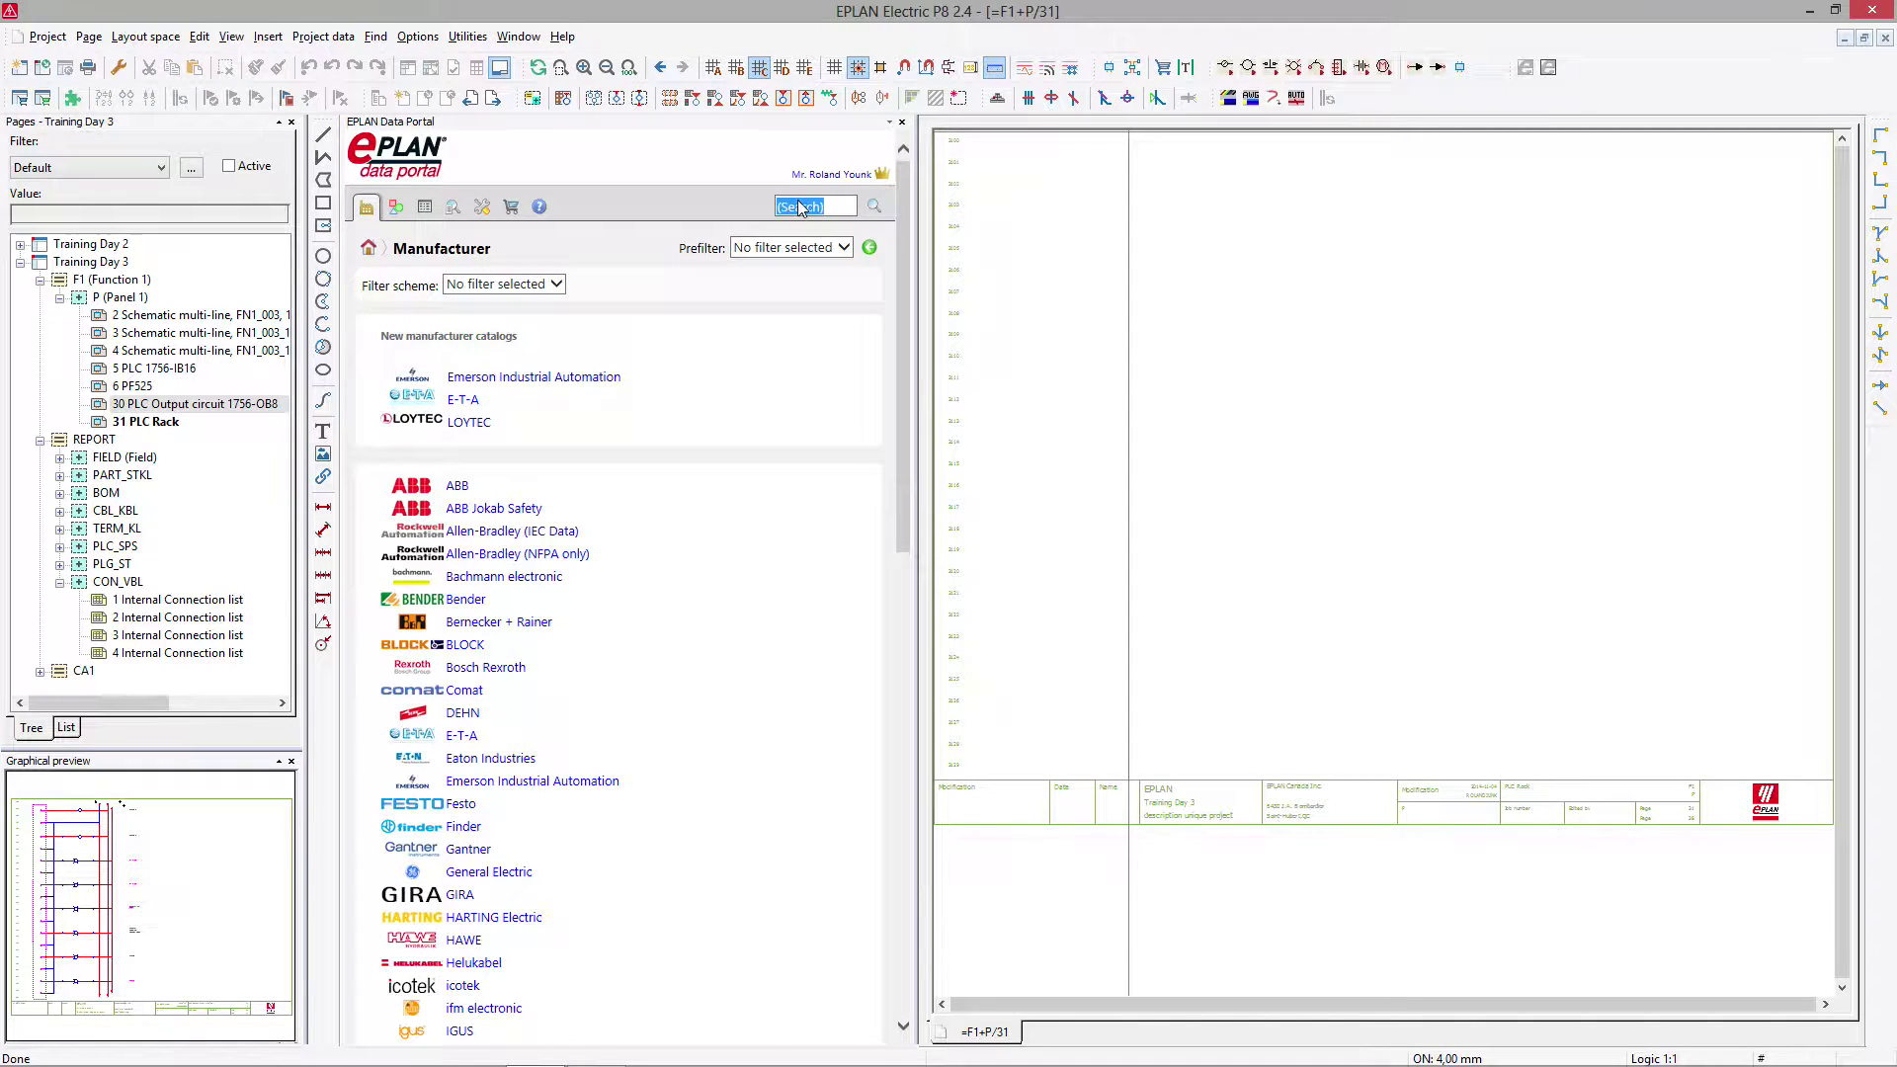
type("1756-a10")
key("Return")
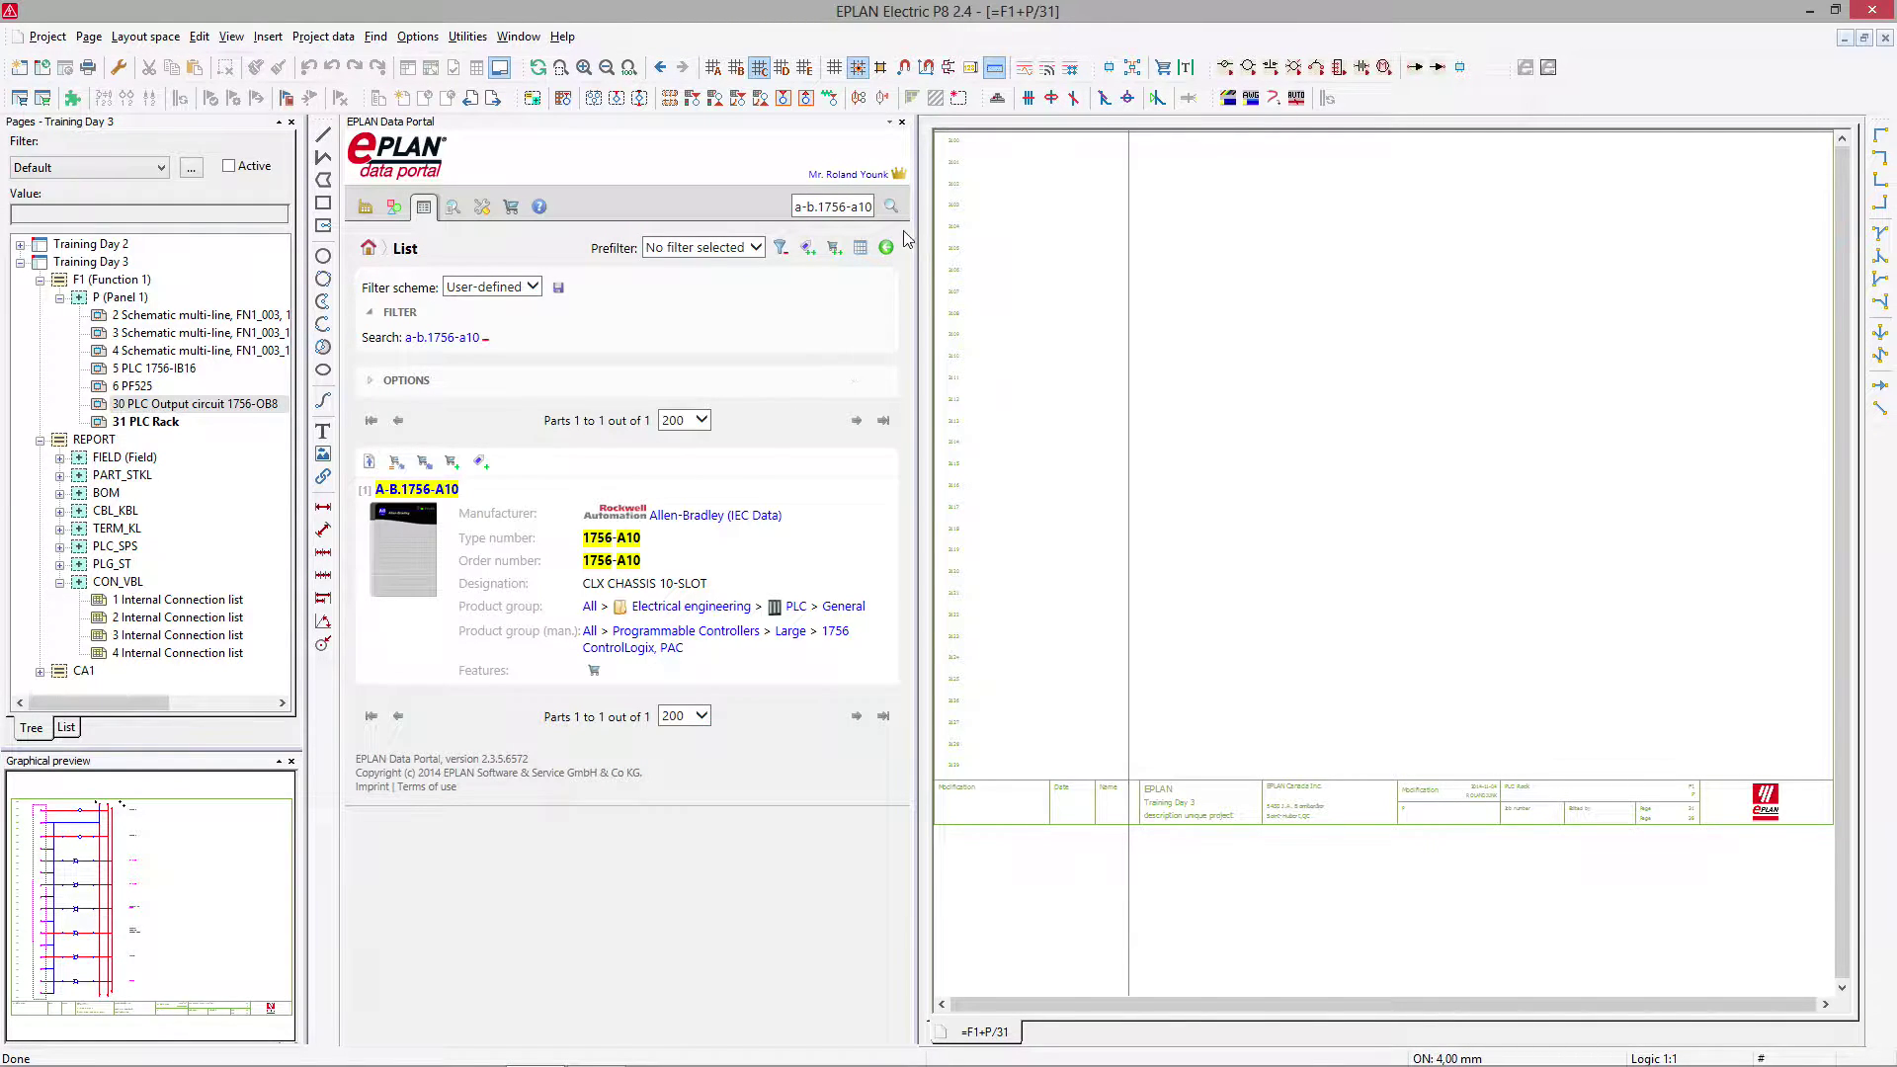
Broaden the Data Portal search to all parts matching a-b.1756-a.
triple_click(876, 219)
key("End")
key("BackSpace")
key("BackSpace")
left_click(890, 206)
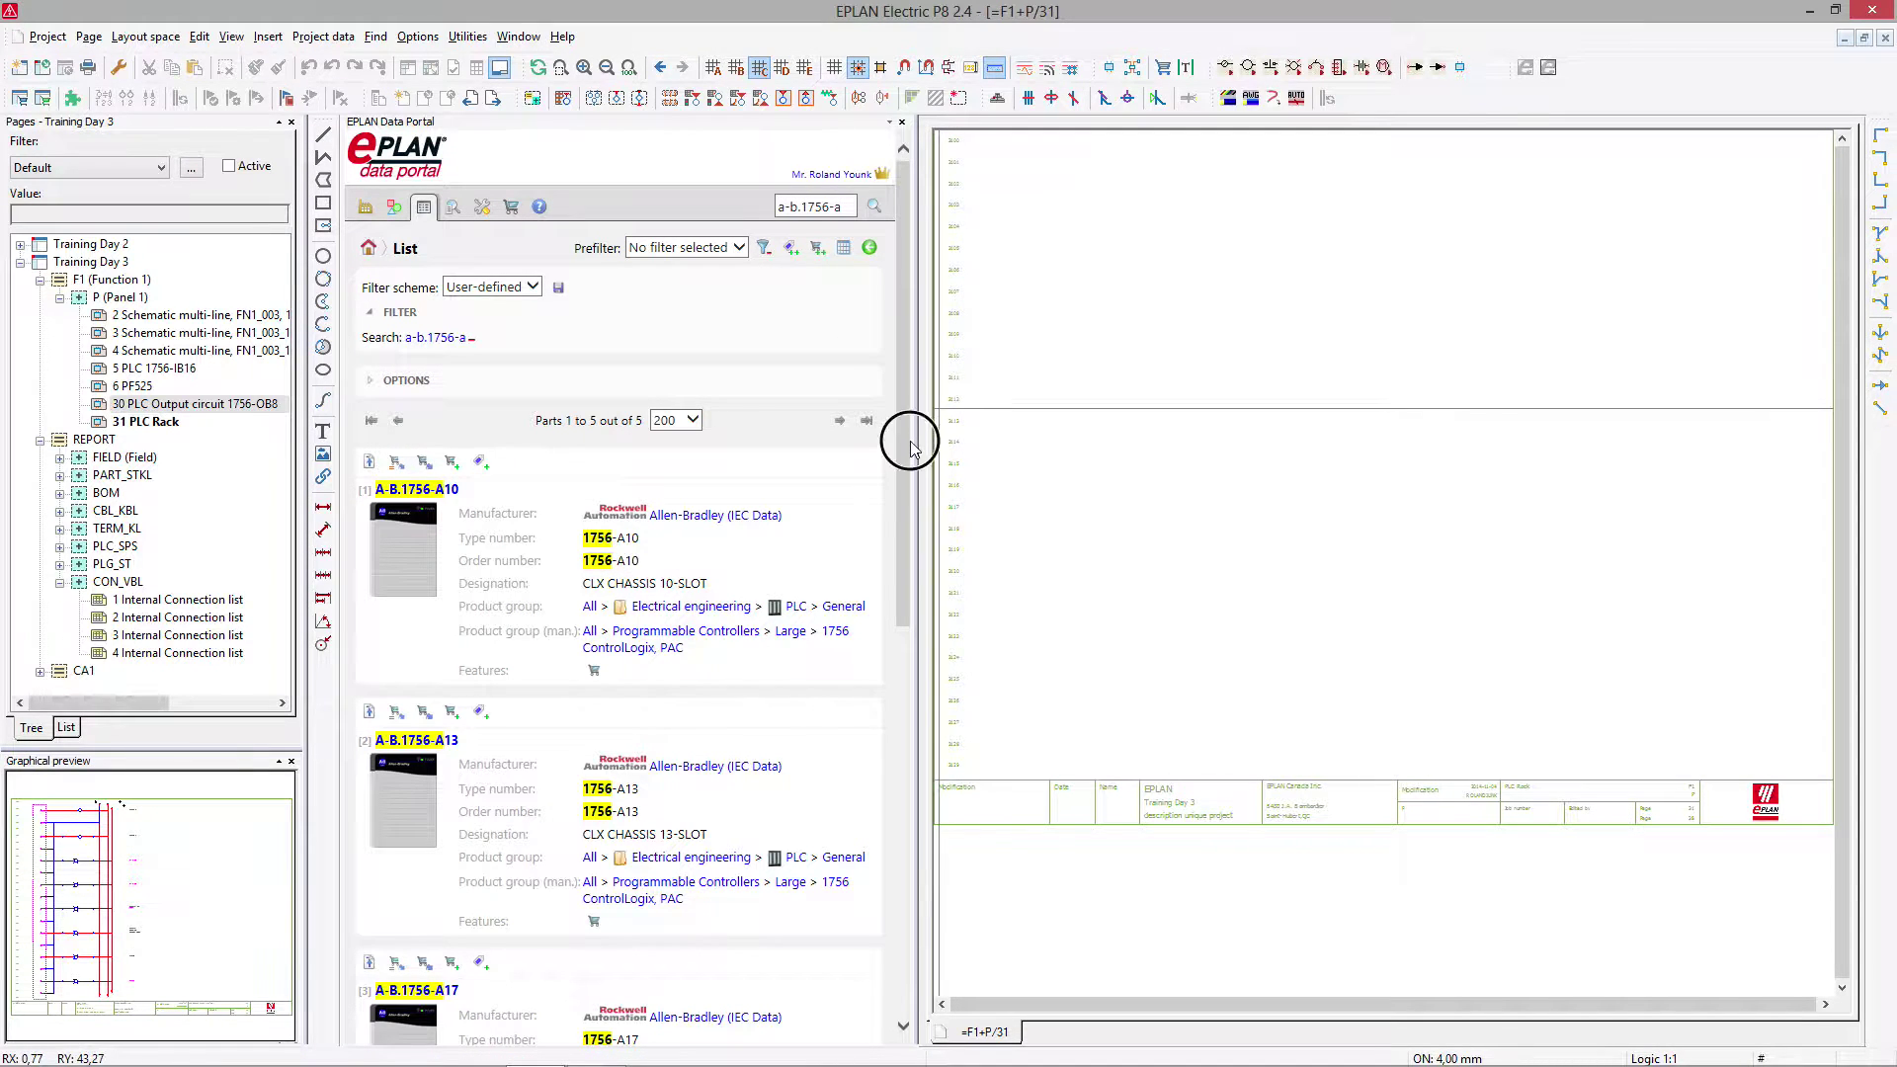
left_click_drag(913, 474, 1024, 420)
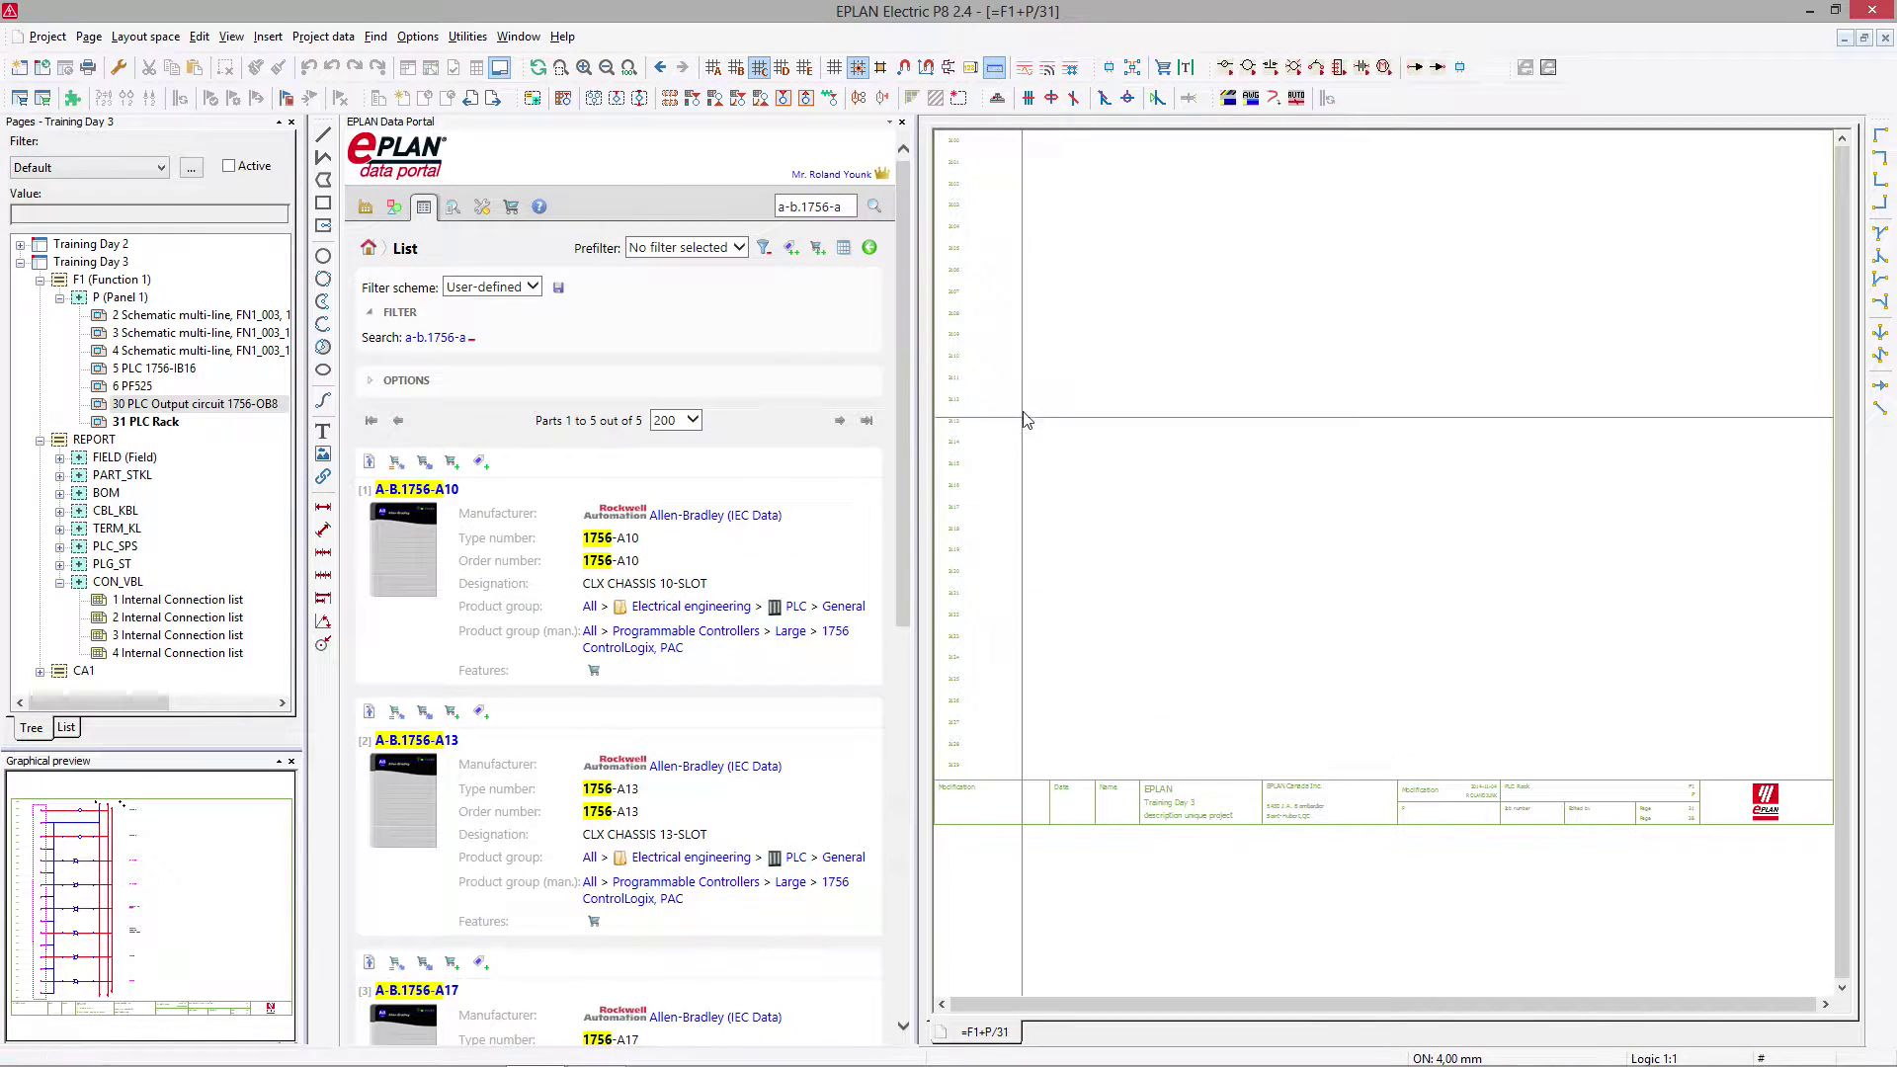
left_click(397, 464)
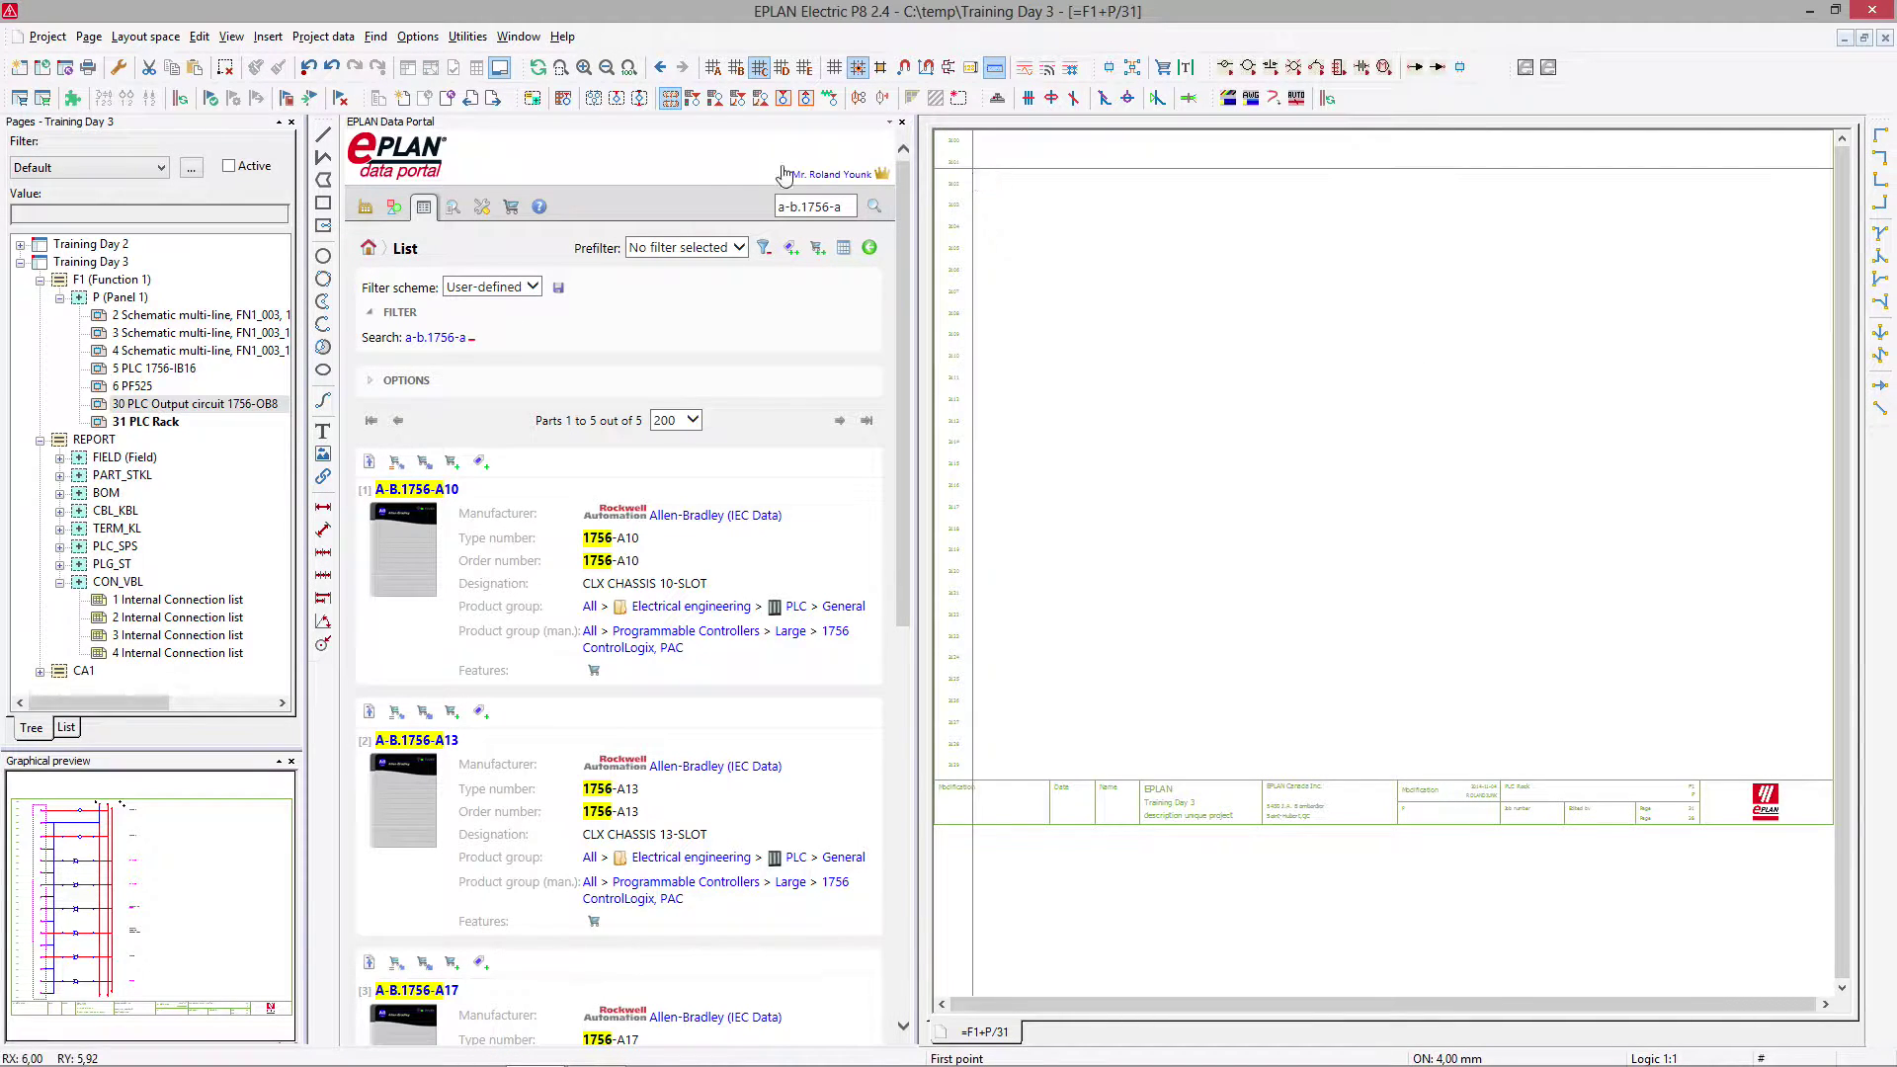
Draw a PLC box about 12 by 7 grid units near the upper edge of page 31.
left_click(268, 36)
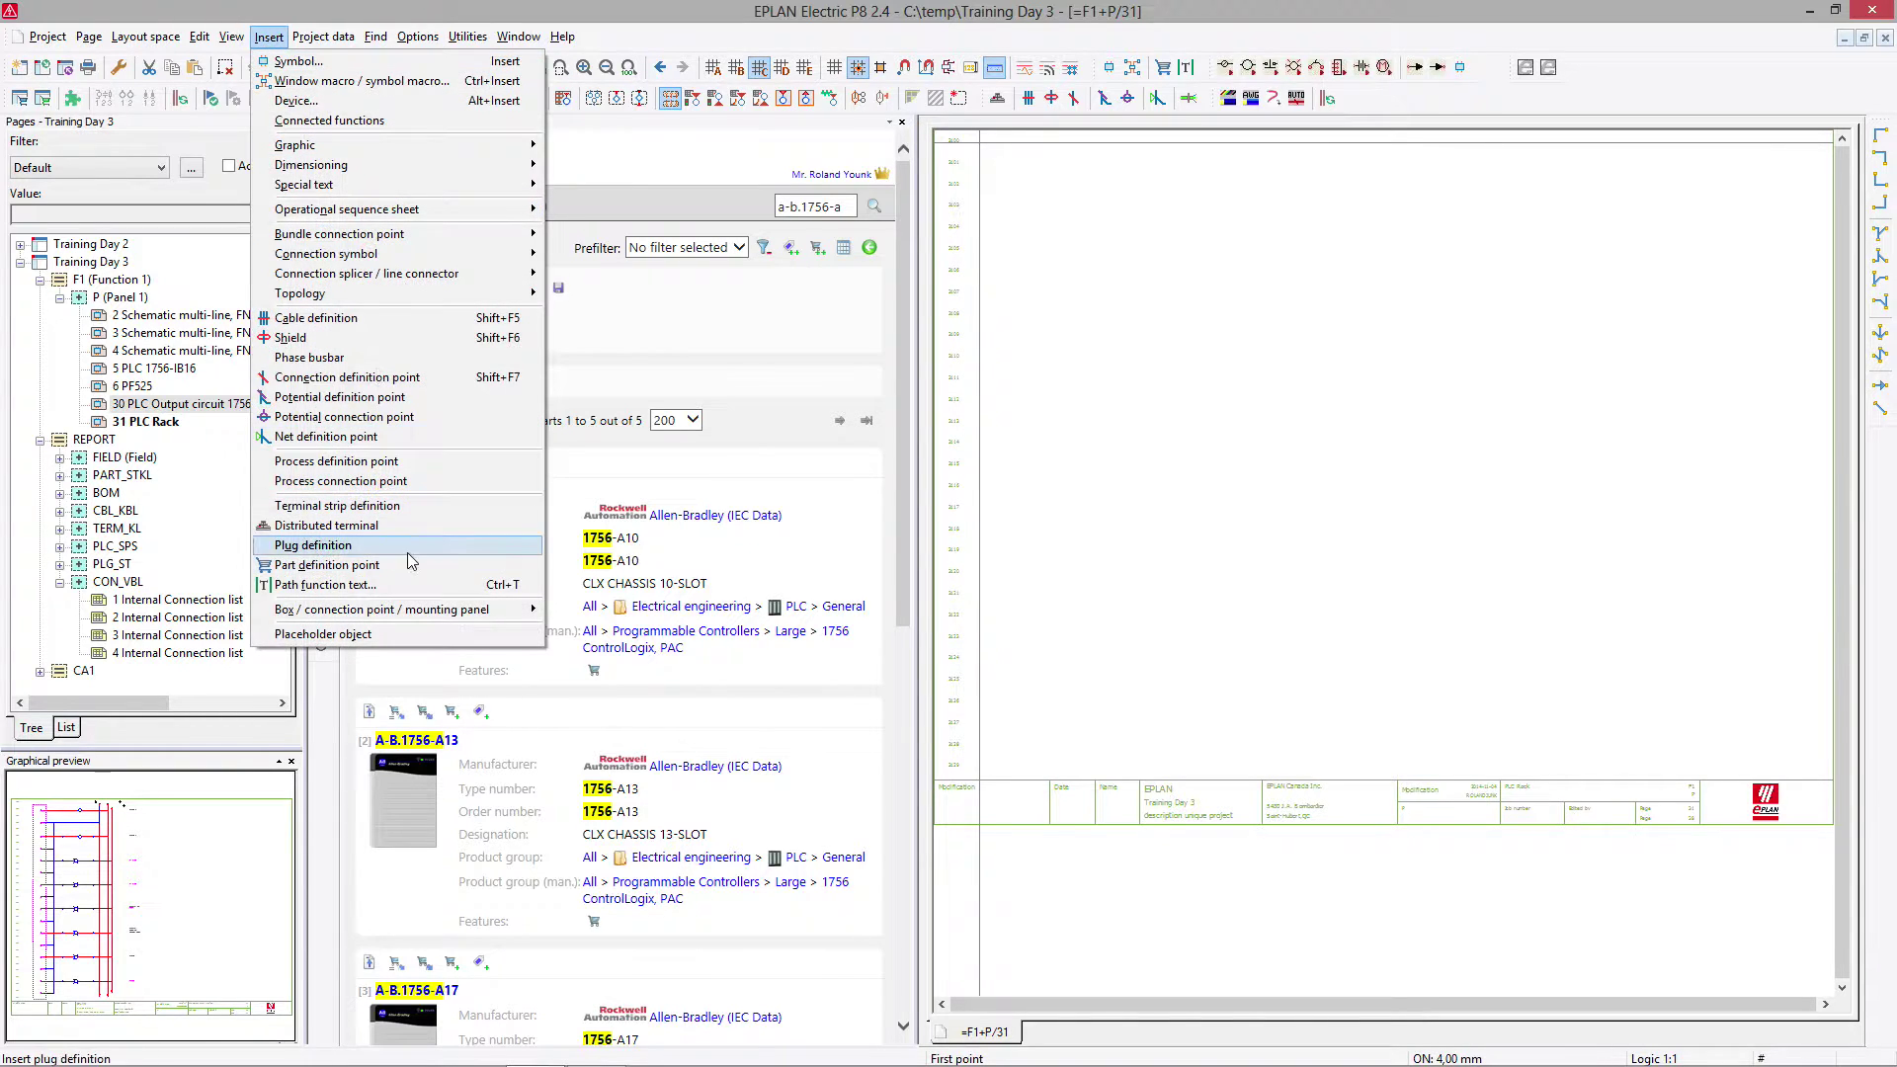
mouse_move(435, 611)
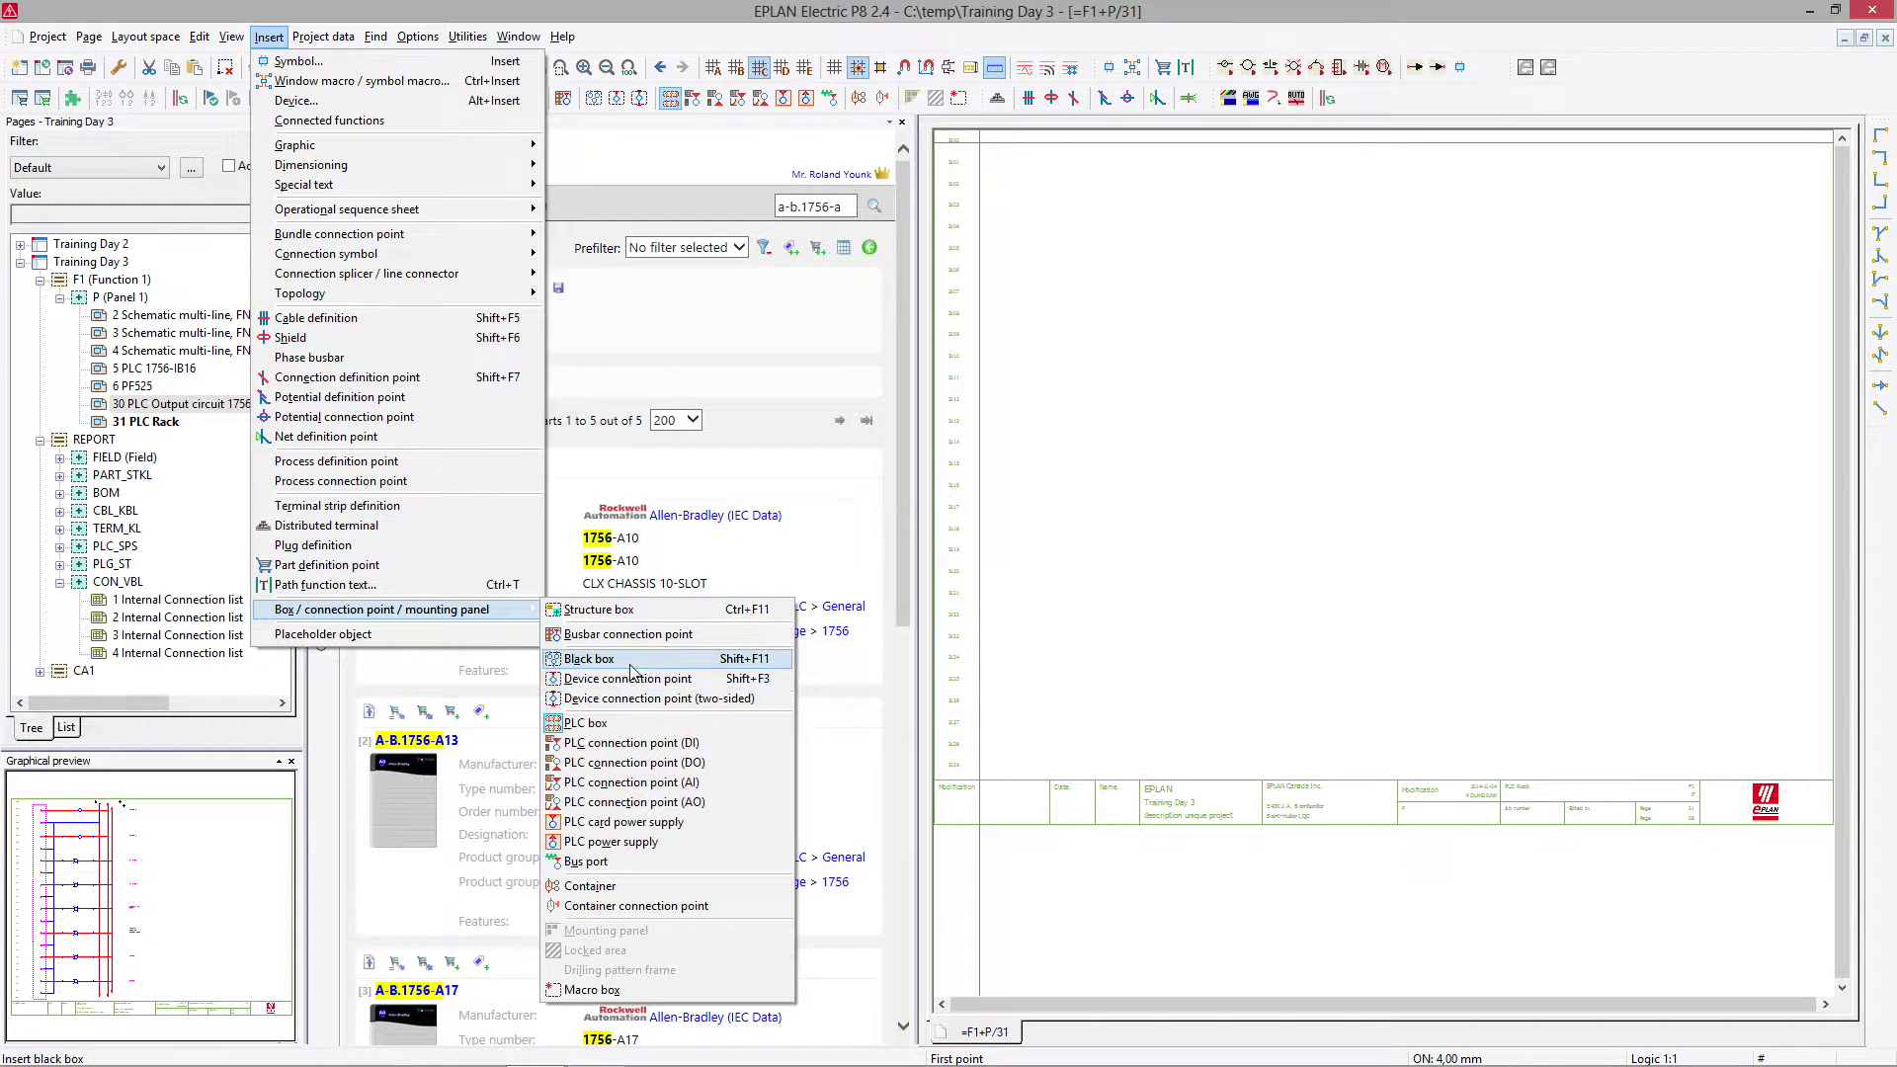
left_click(638, 724)
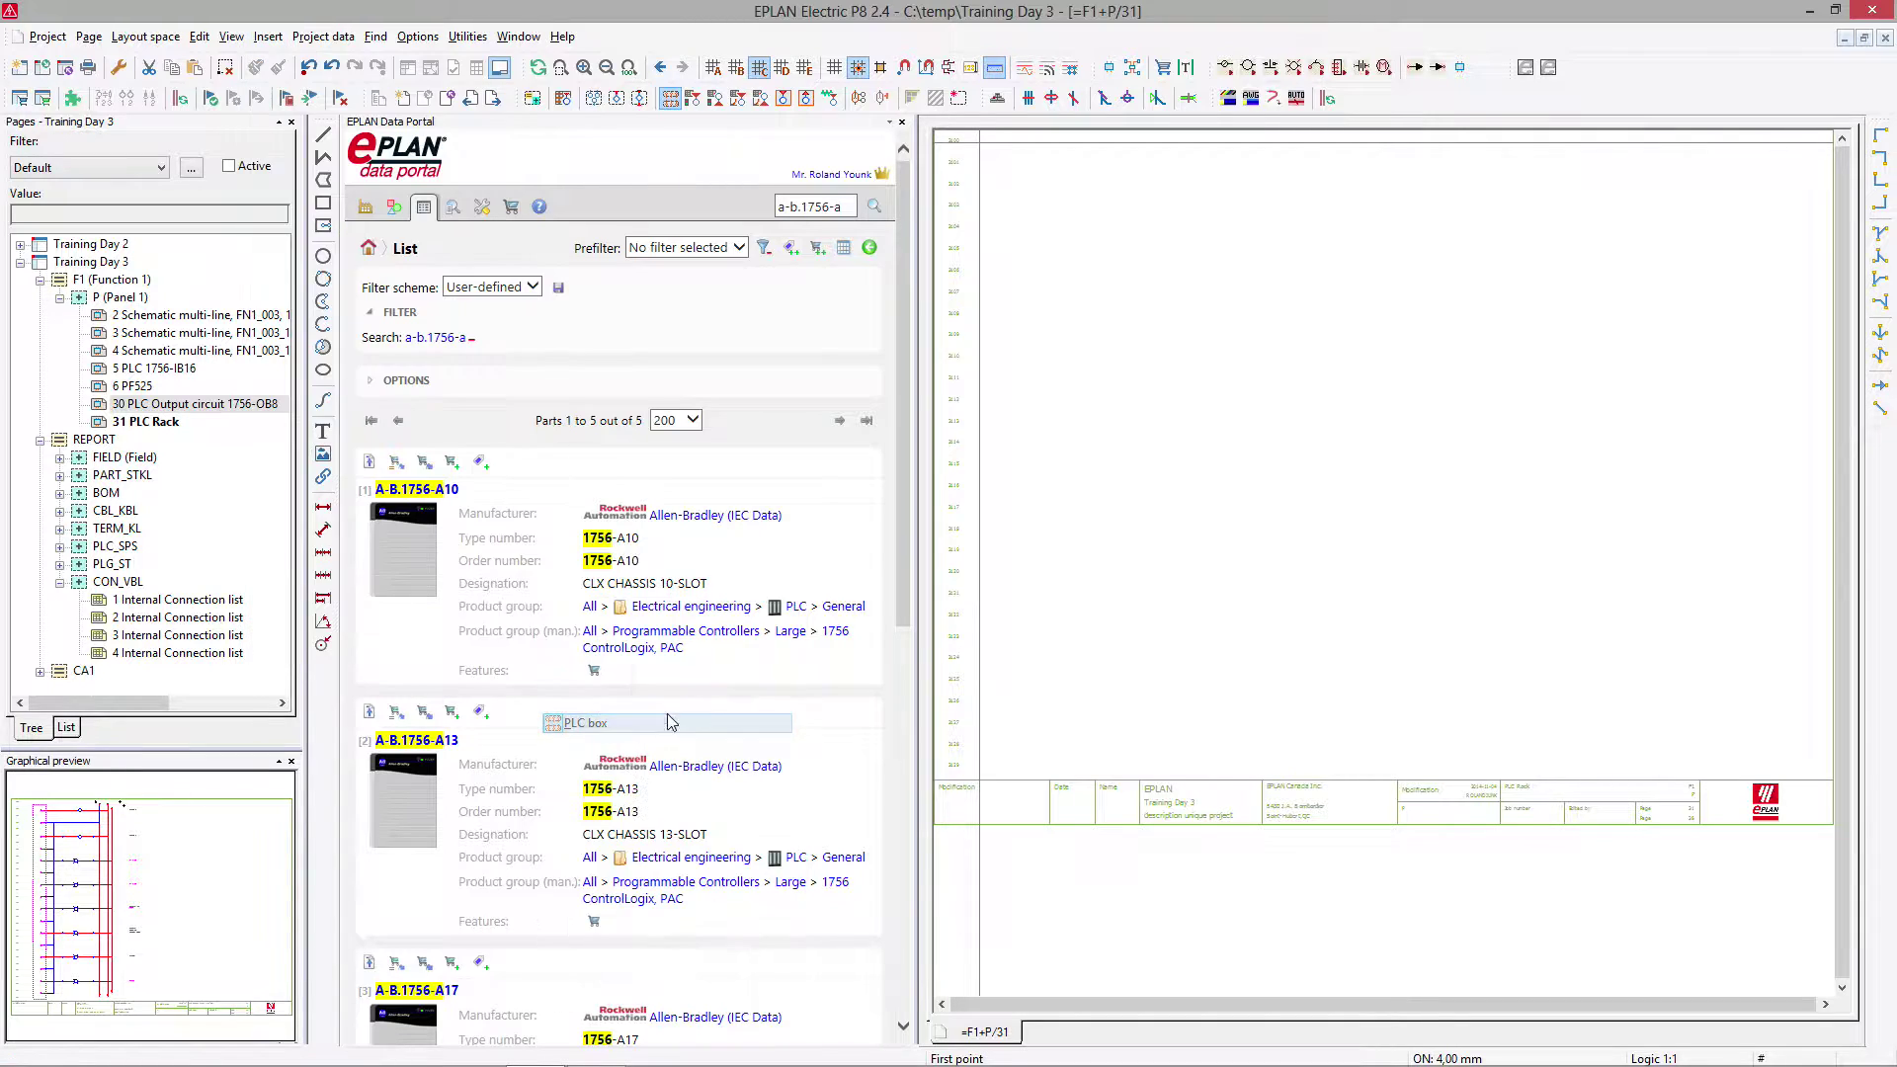
left_click(1089, 162)
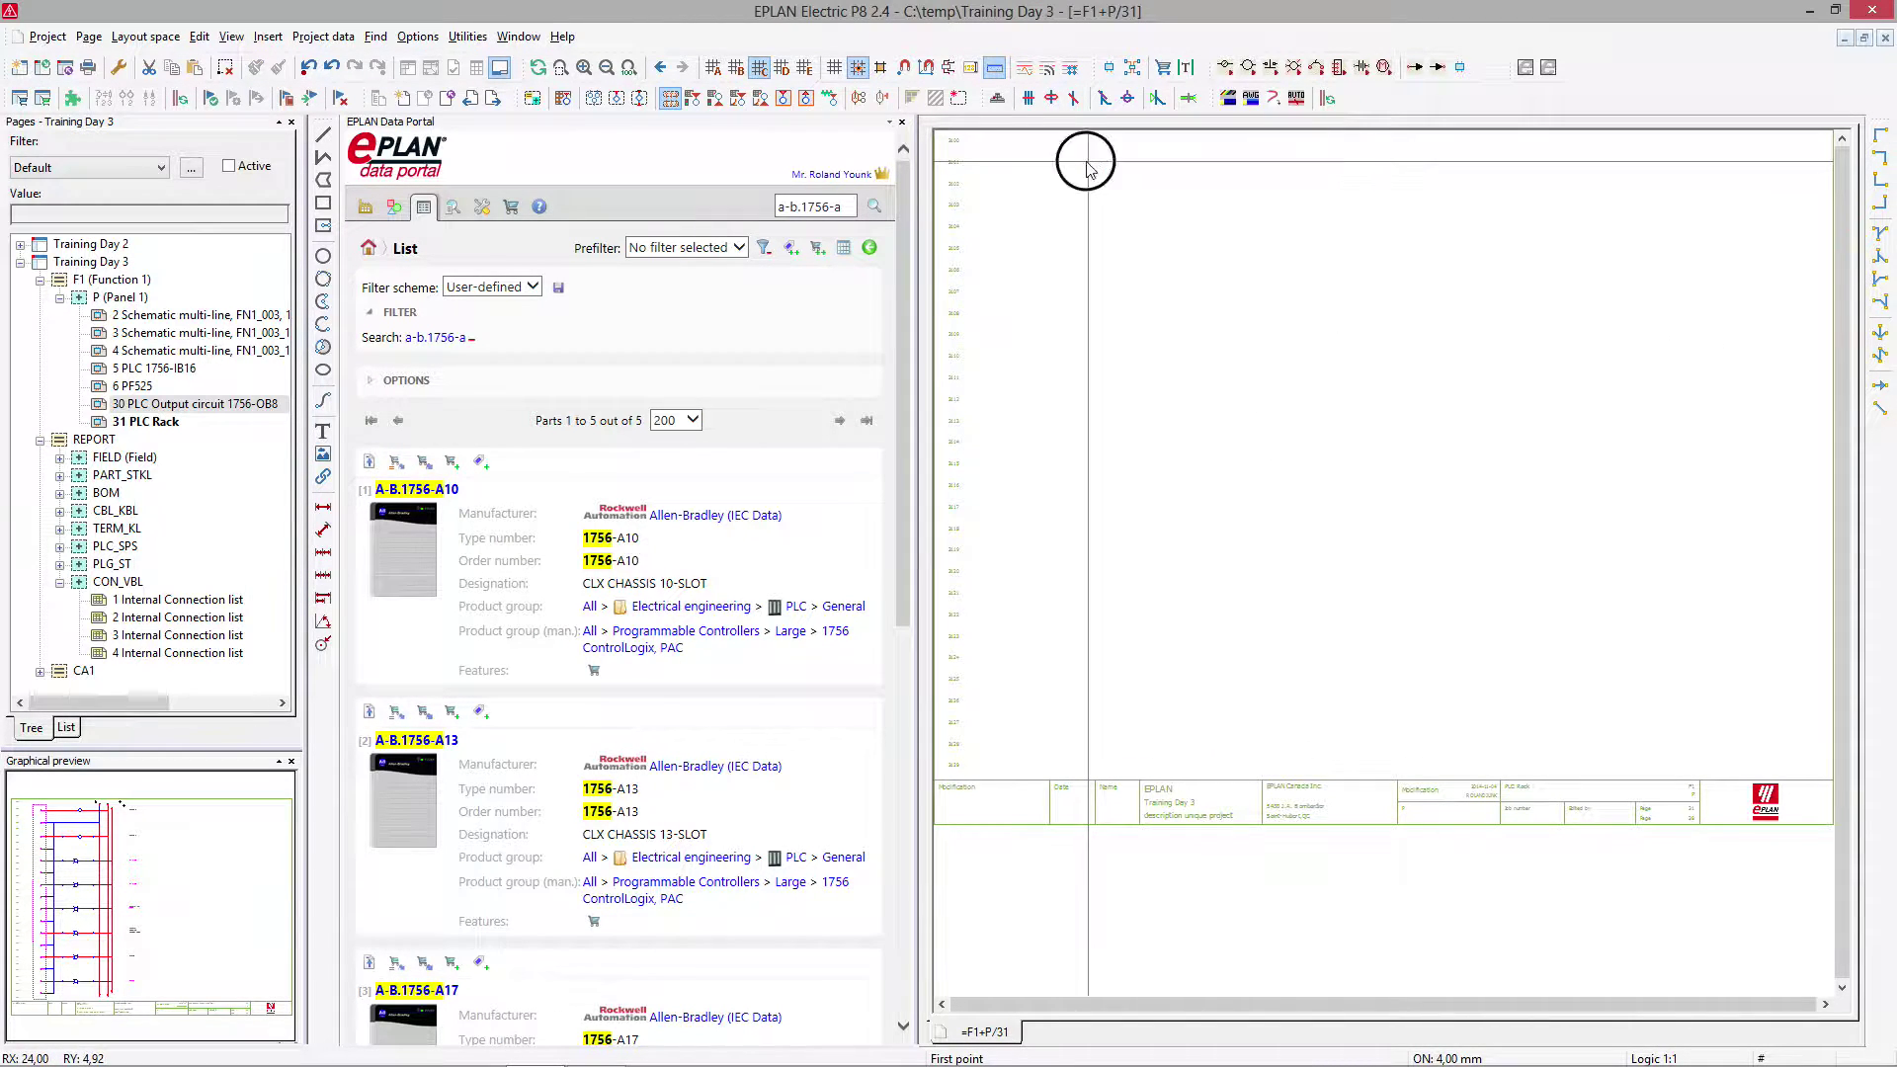
left_click(1166, 206)
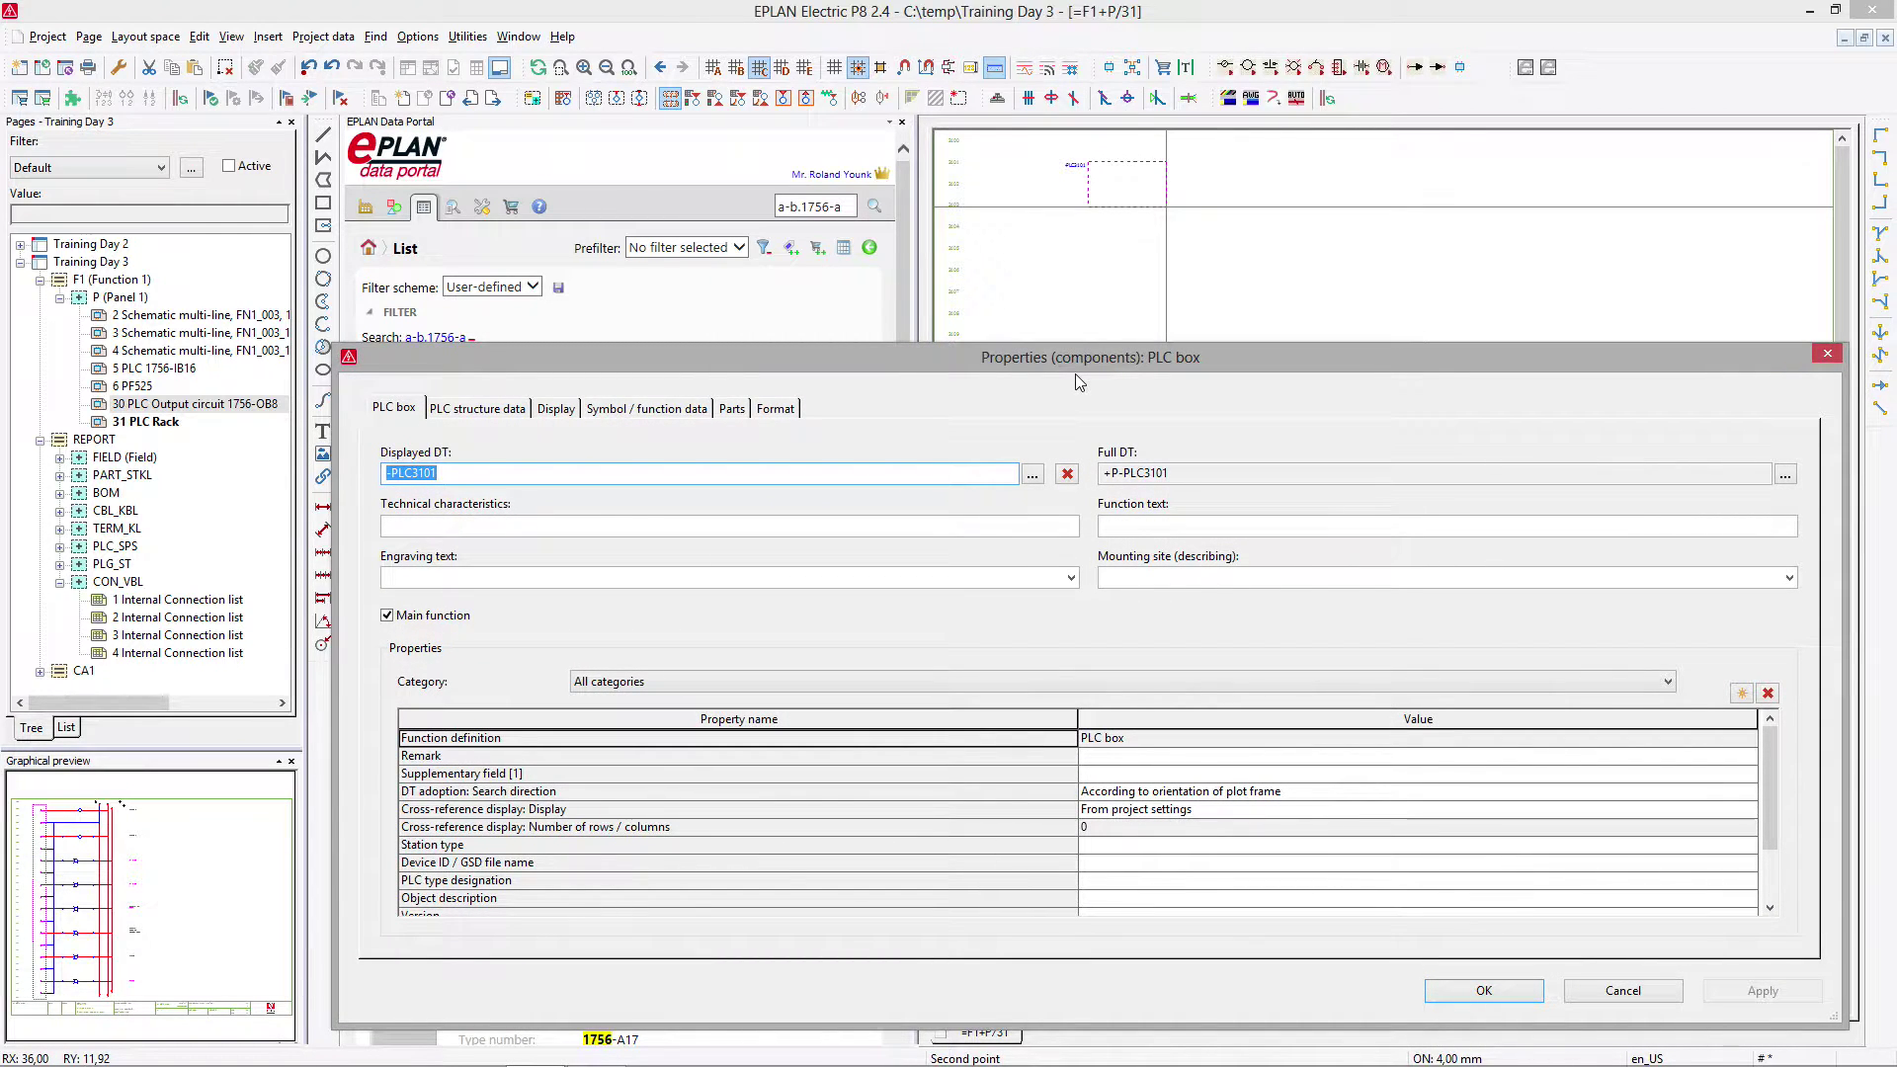
Set the PLC box's structure data to rack ID CL001 and configuration project CL.
left_click(488, 409)
left_click(440, 525)
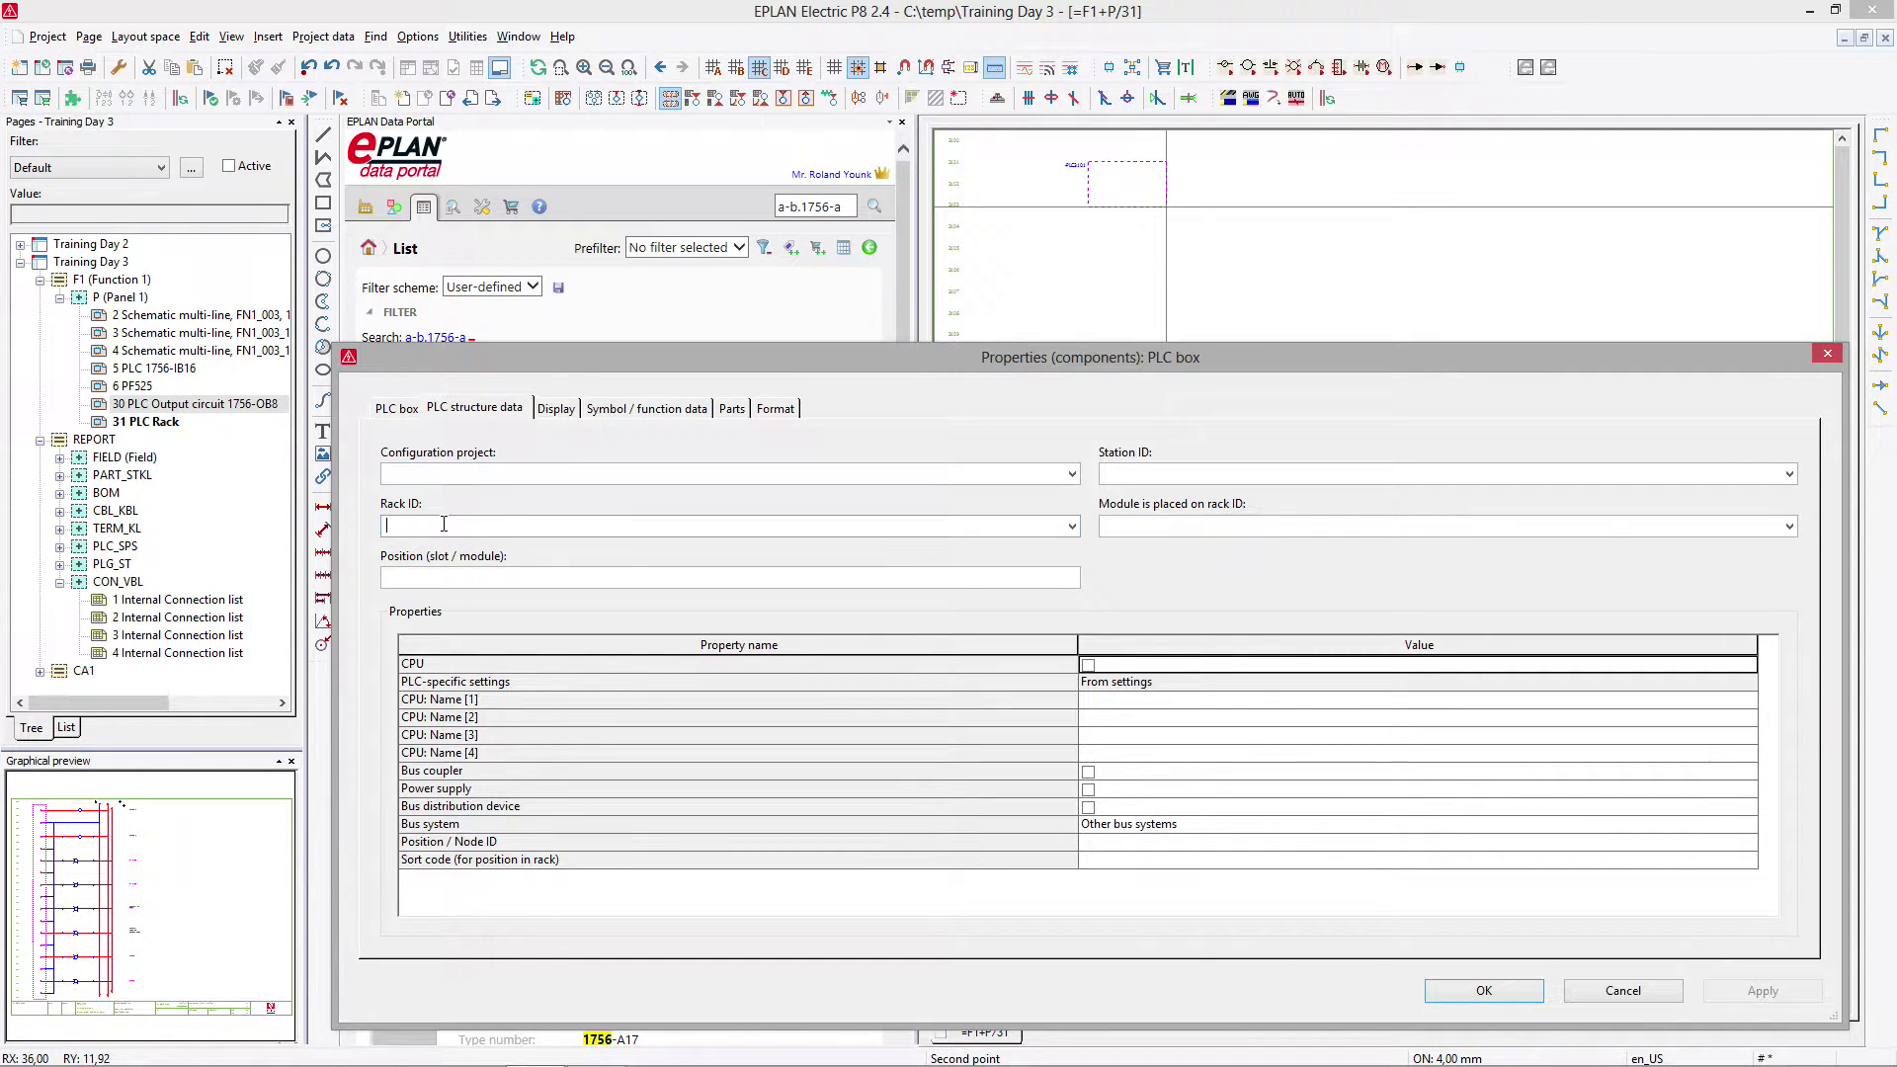
type("rac")
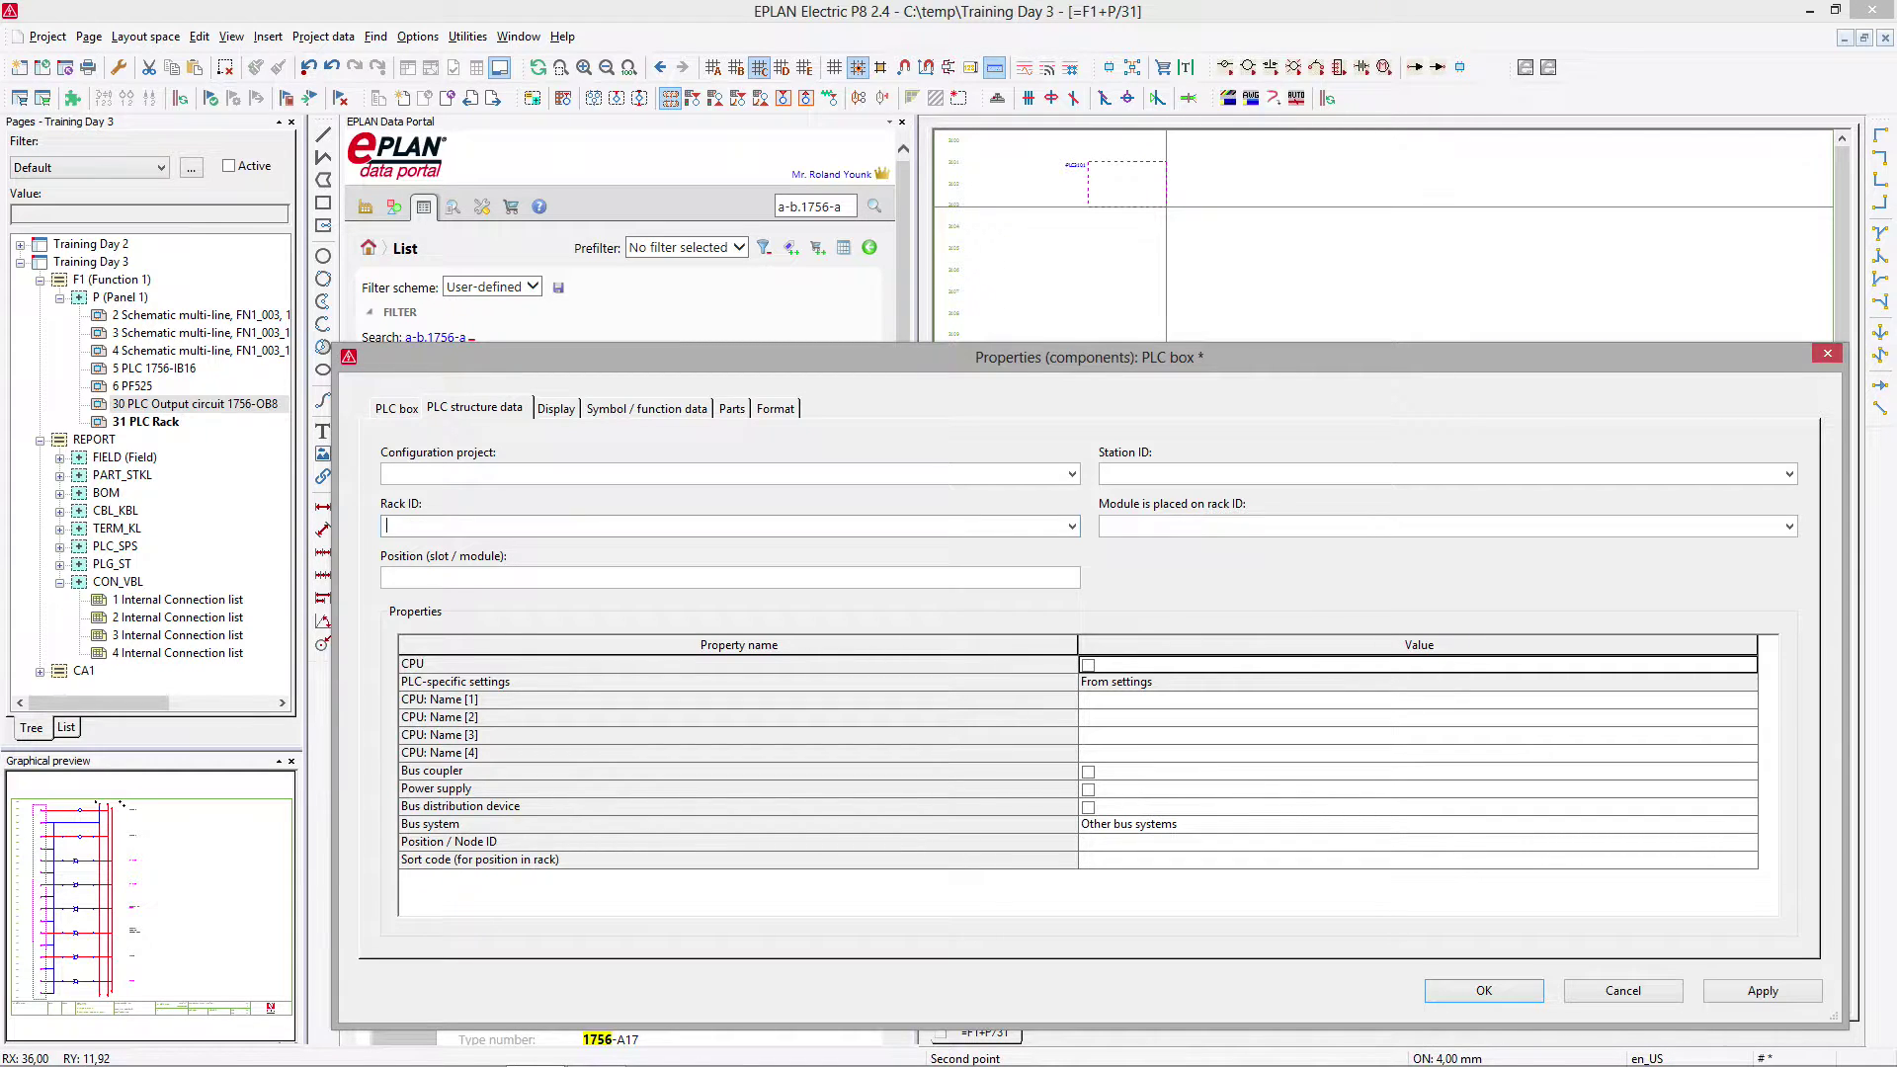
type("CL001")
left_click(871, 473)
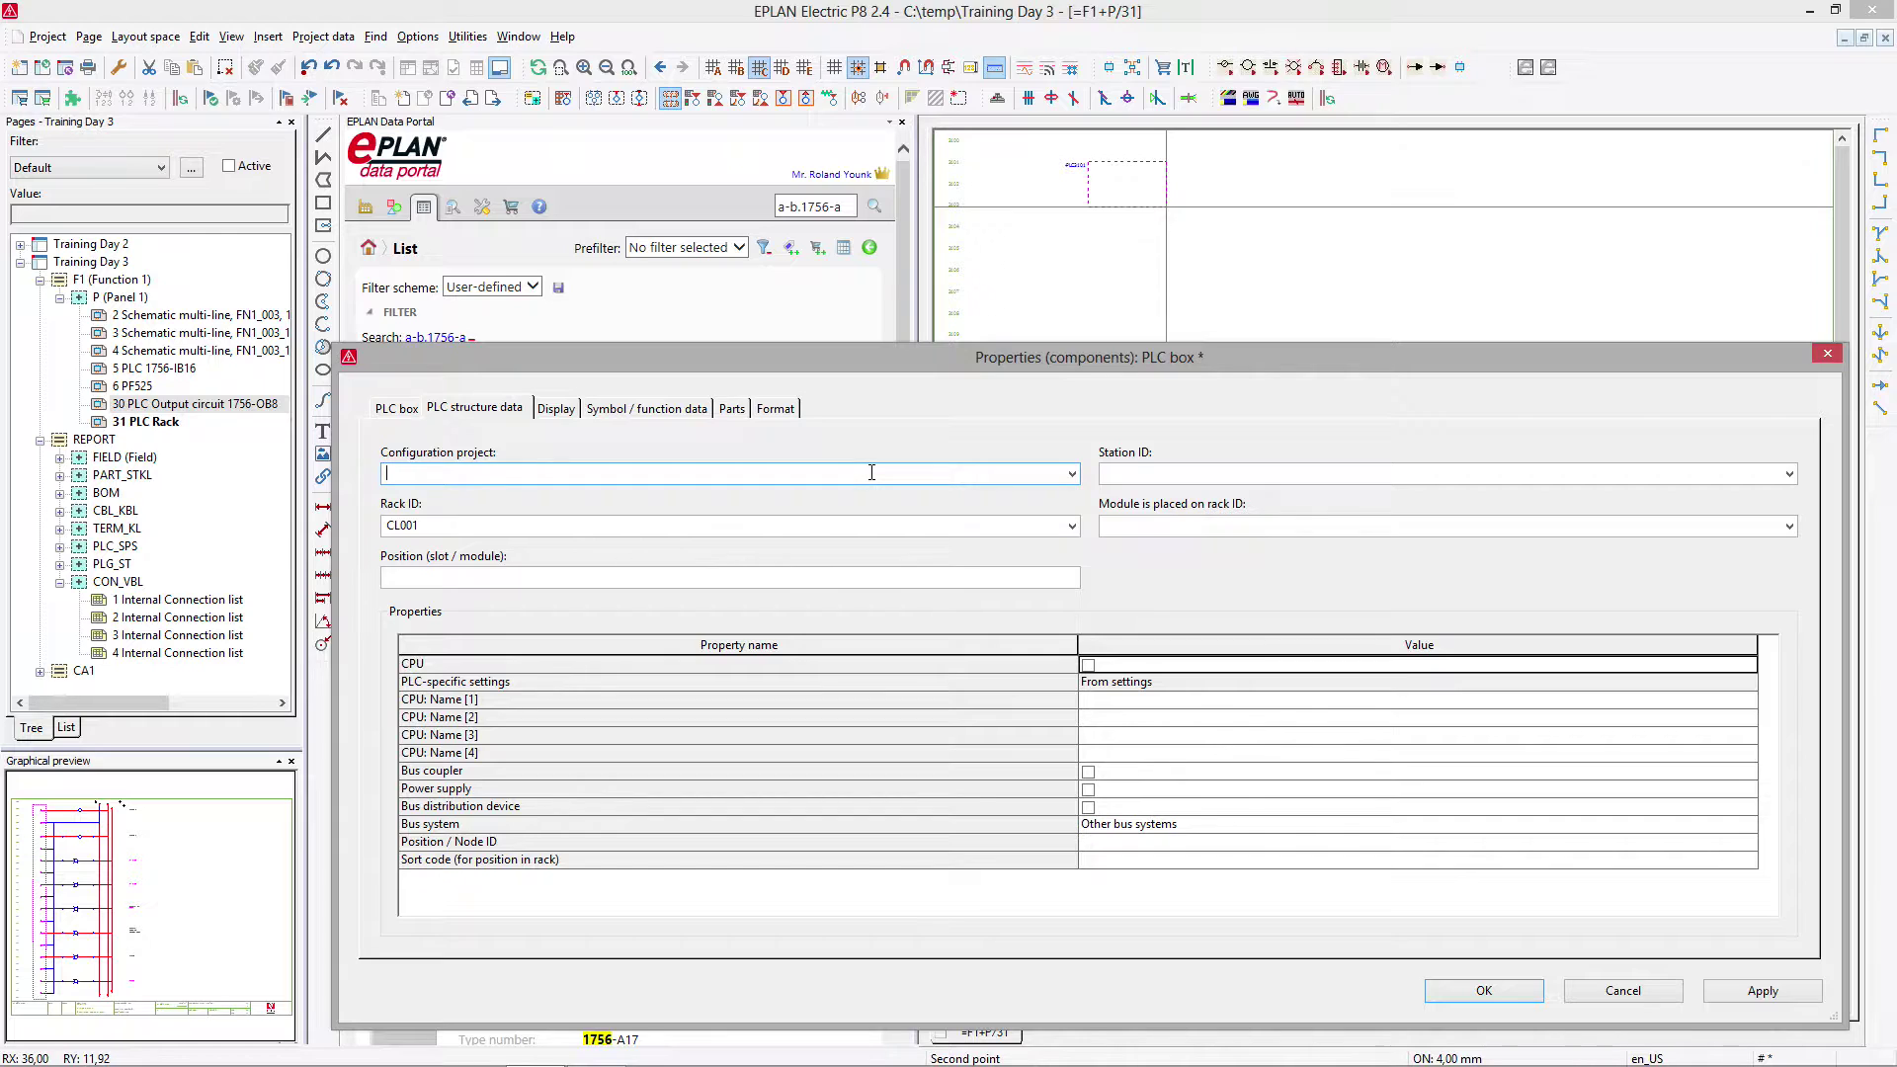
type("CL")
left_click(1154, 481)
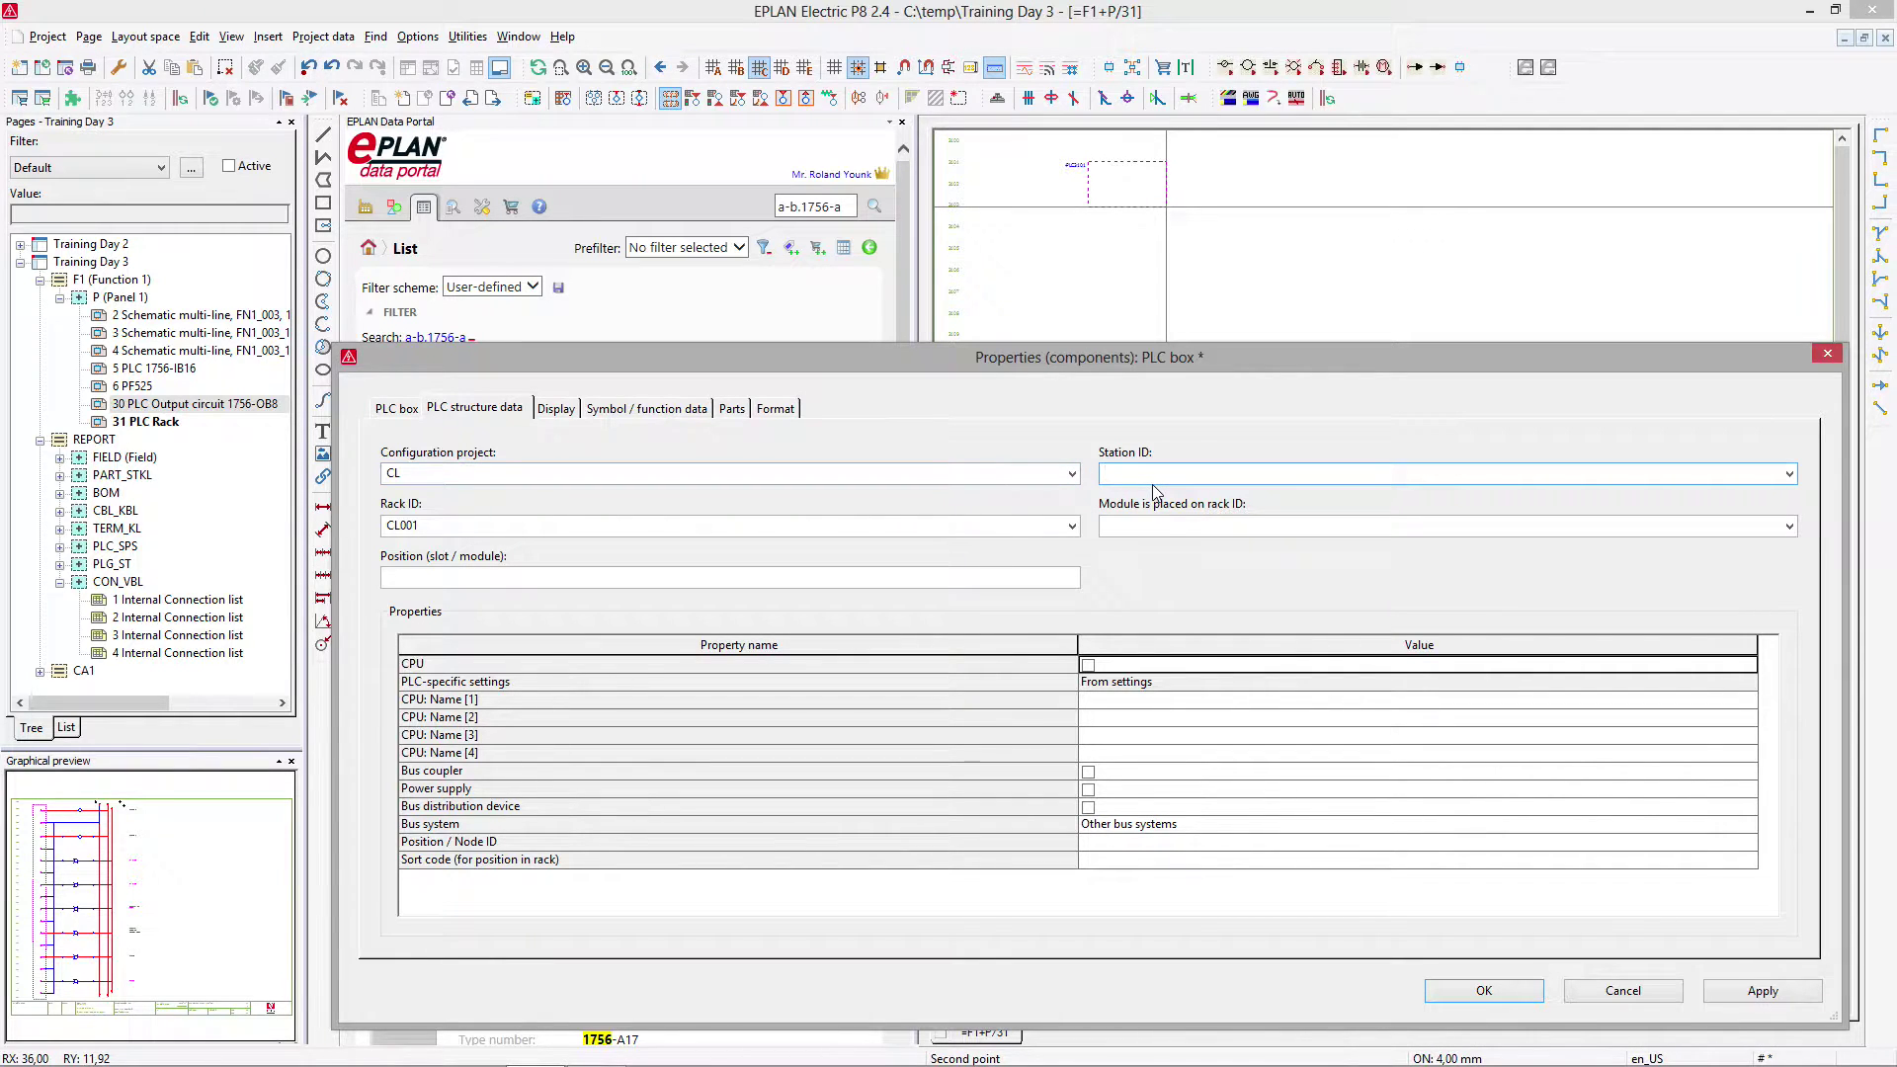
left_click(1463, 1004)
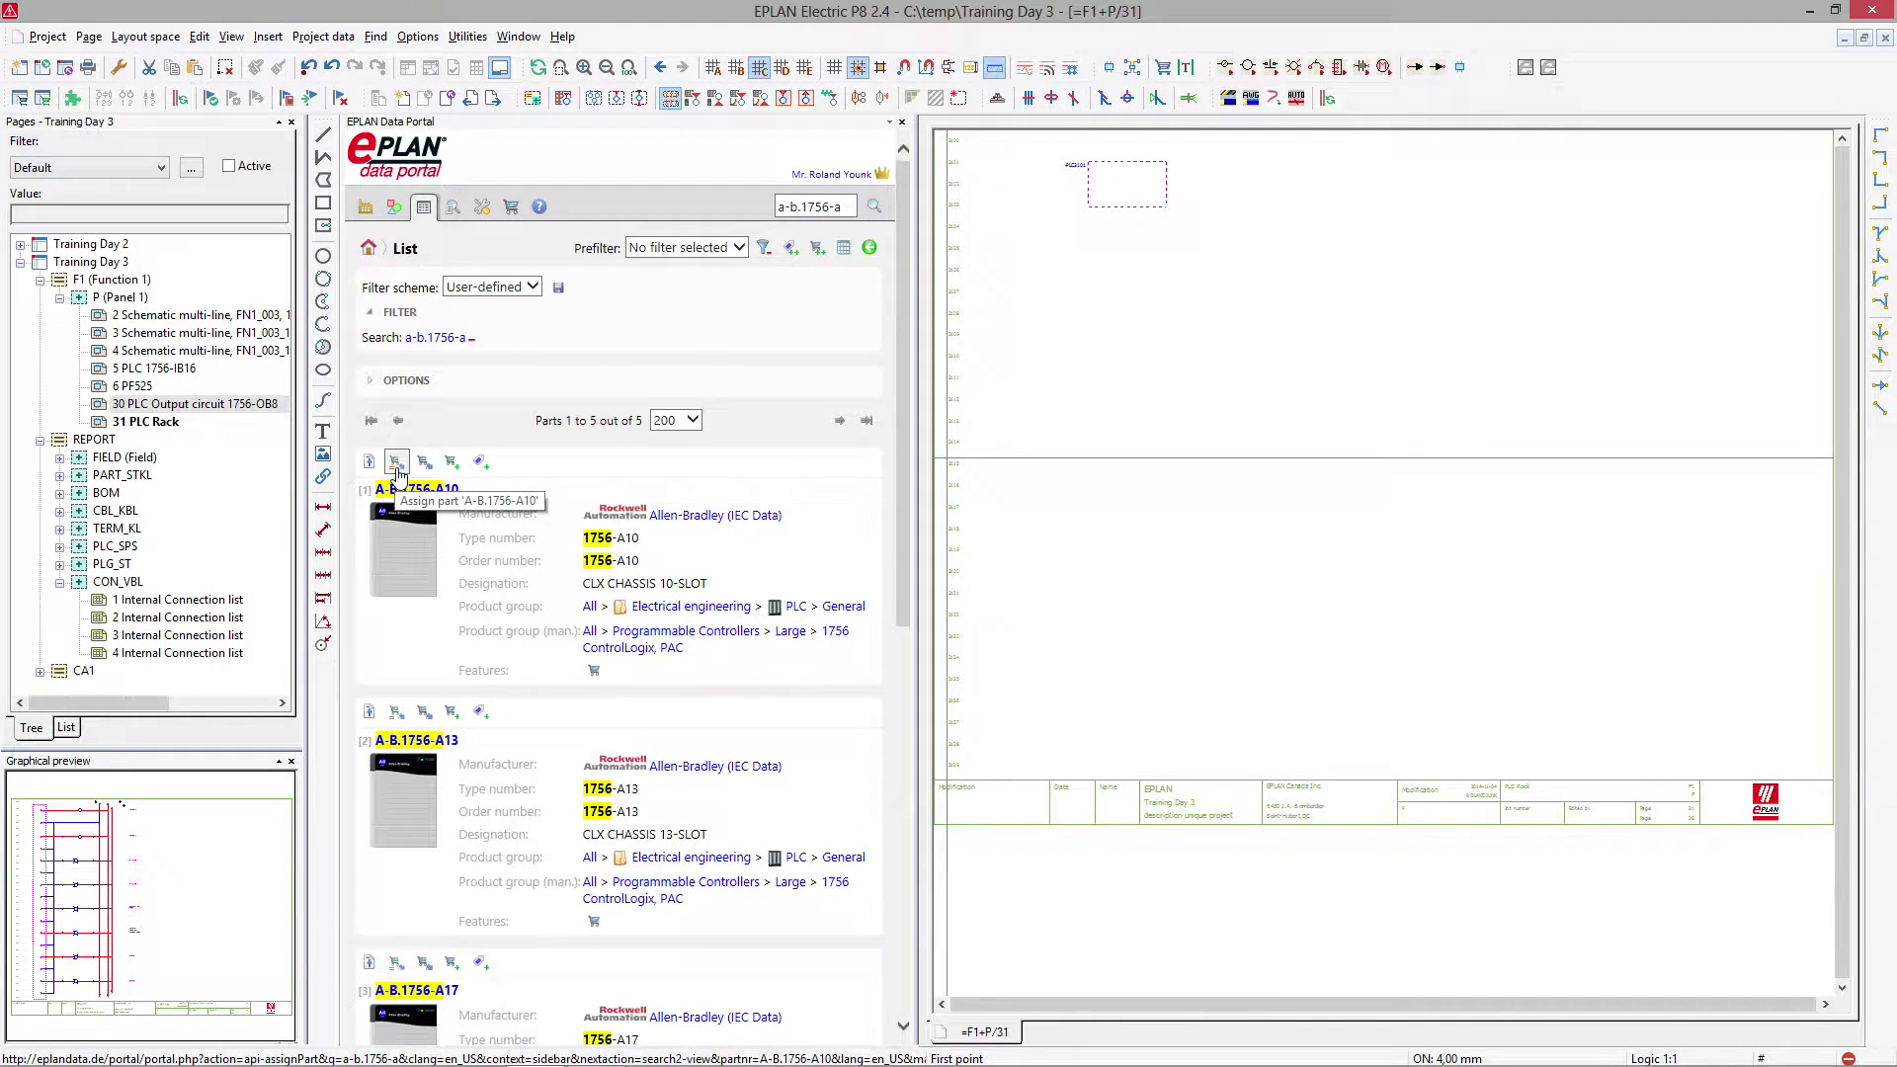
Assign part A-B.1756-A10 from the Data Portal to the PLC box and accept its properties.
left_click(396, 472)
left_click(860, 606)
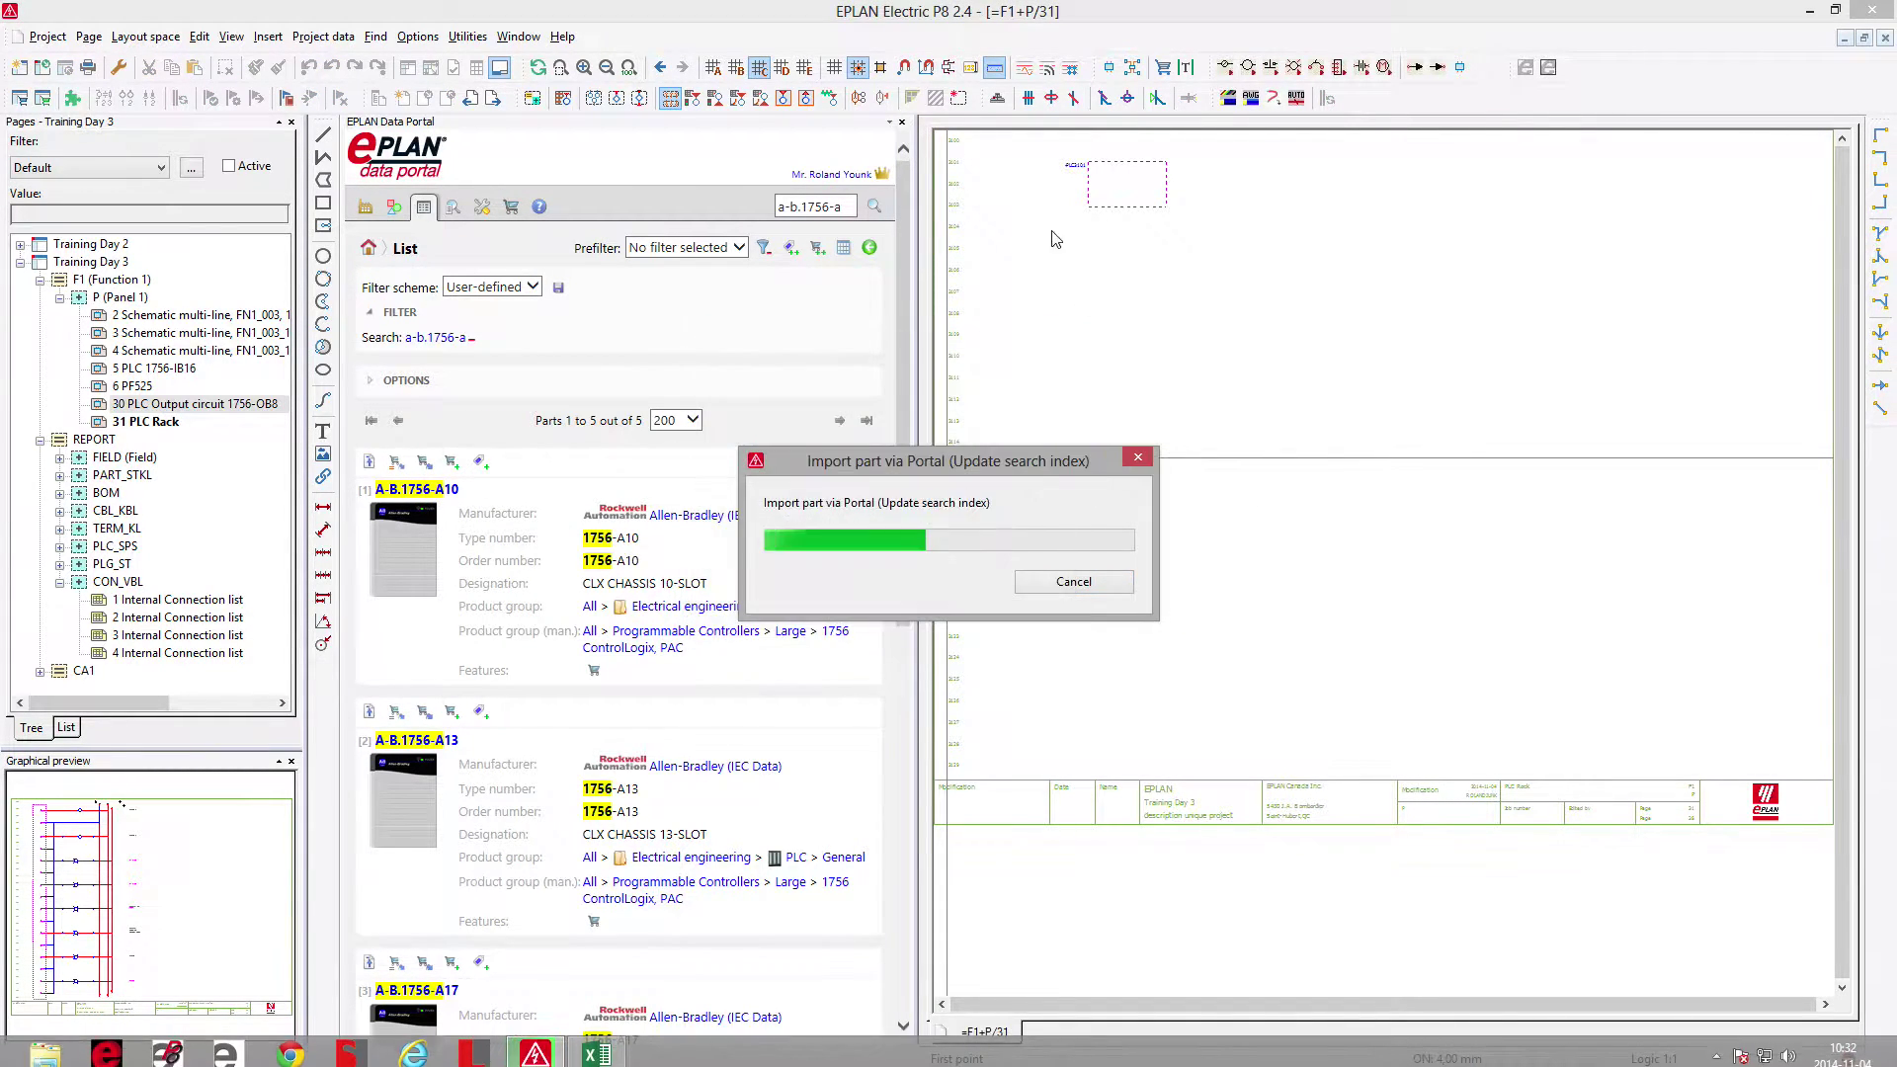
left_click(1091, 175)
left_click(1105, 233)
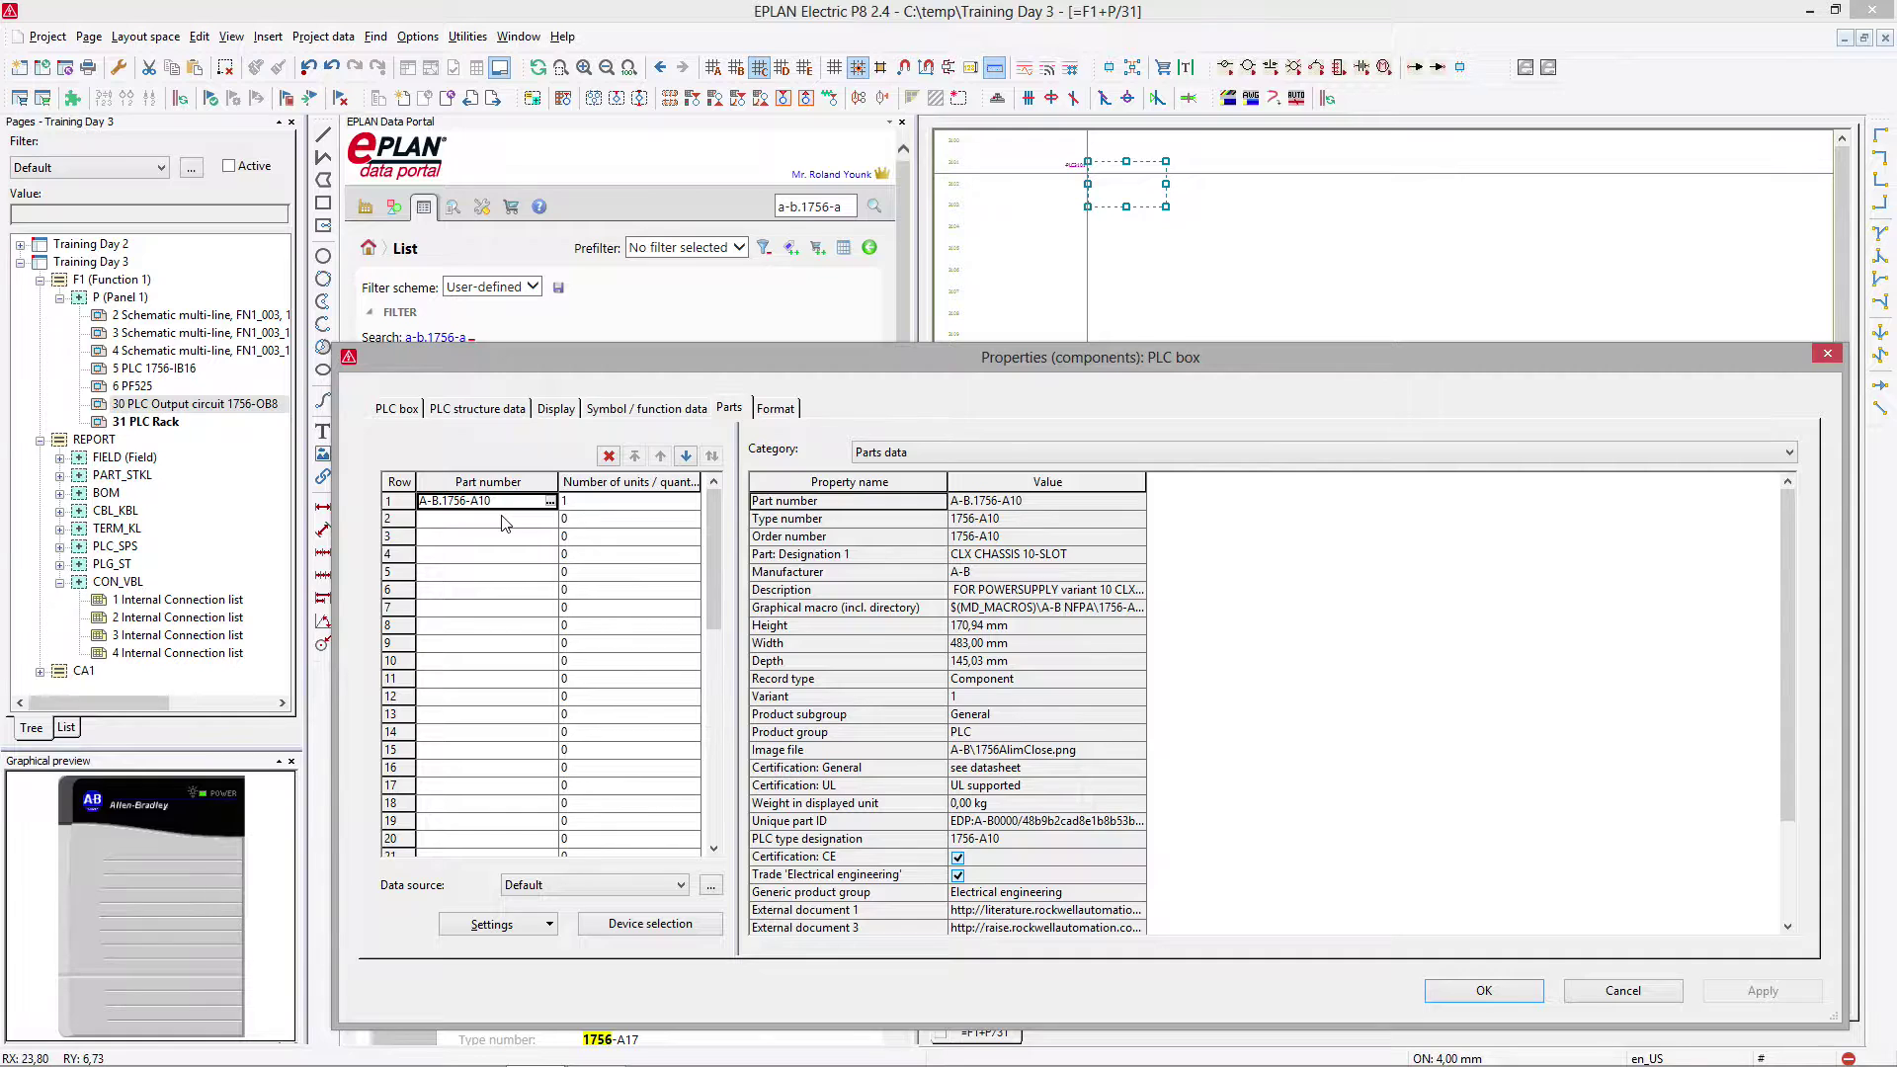
key("Return")
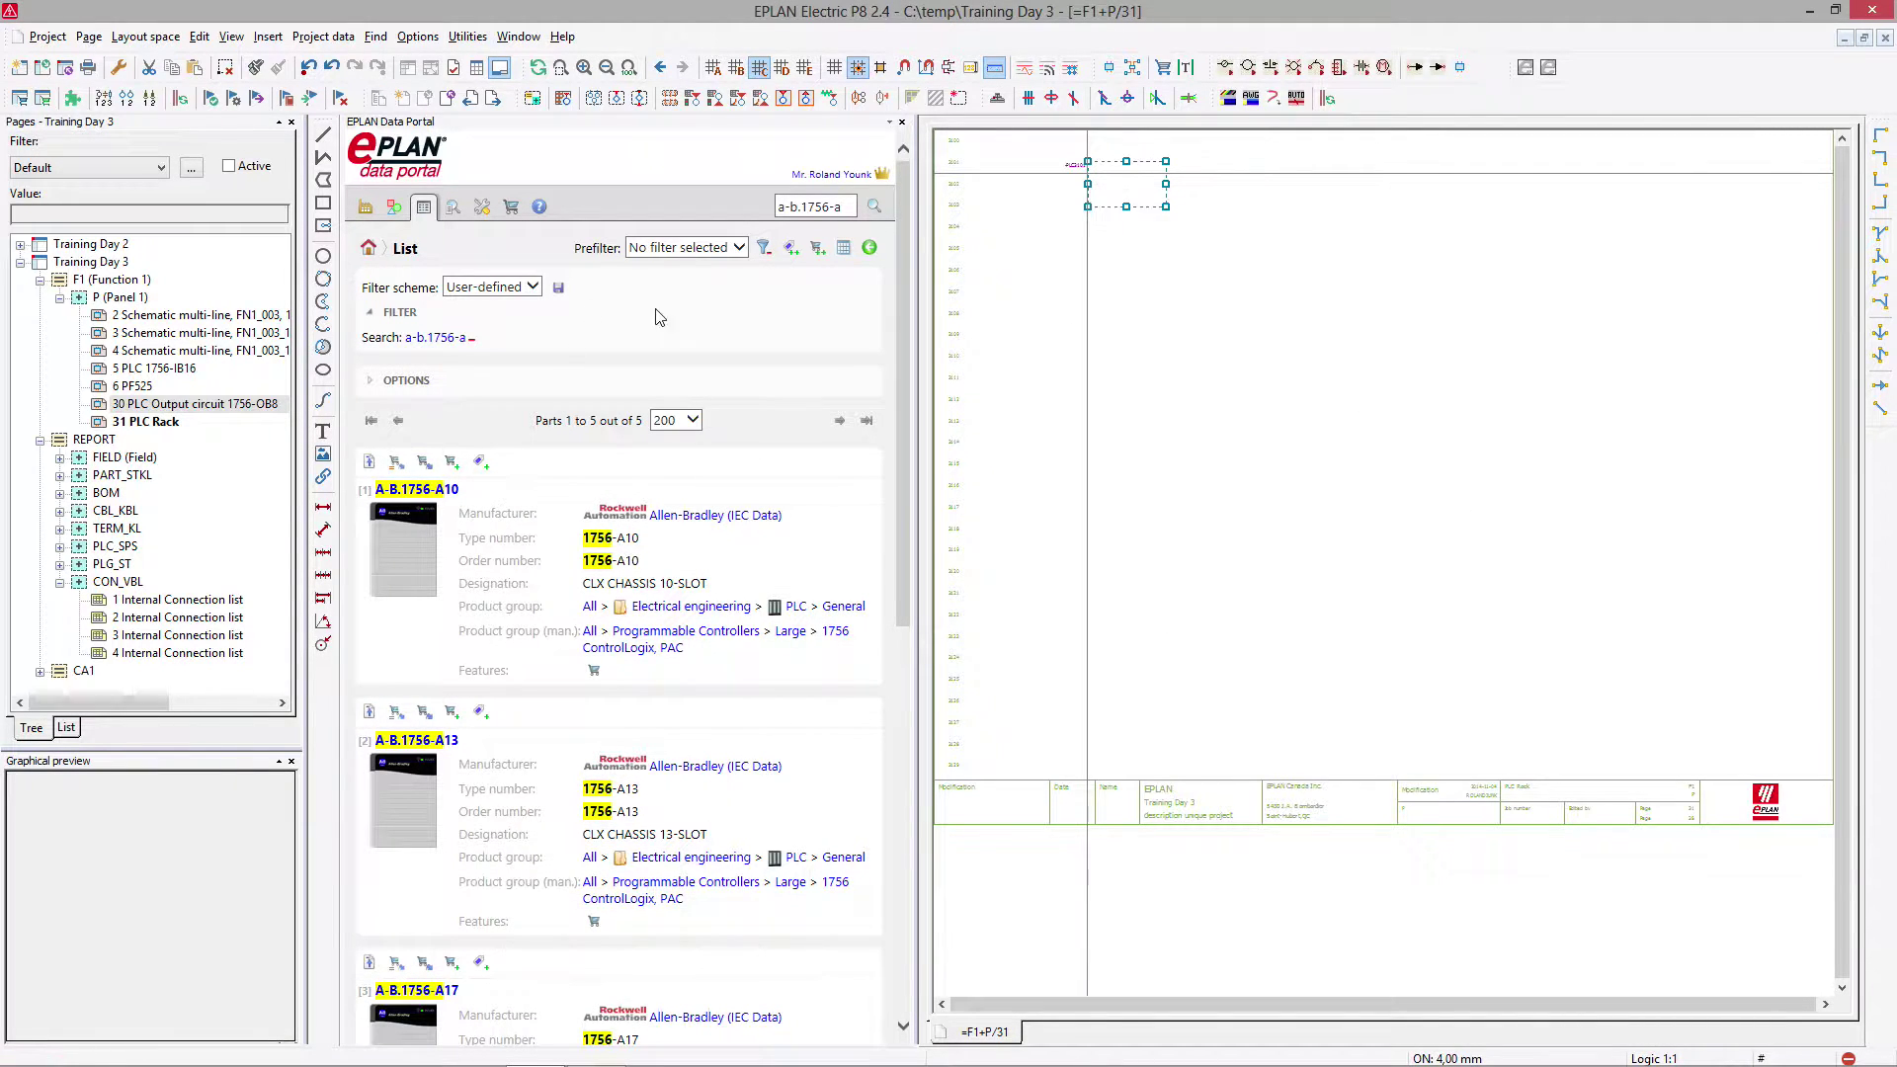
Search the portal for a-b.1756-pb and place power supply A-B.1756-PB75 below the PLC box, numbered as identifier + counter.
left_click(848, 208)
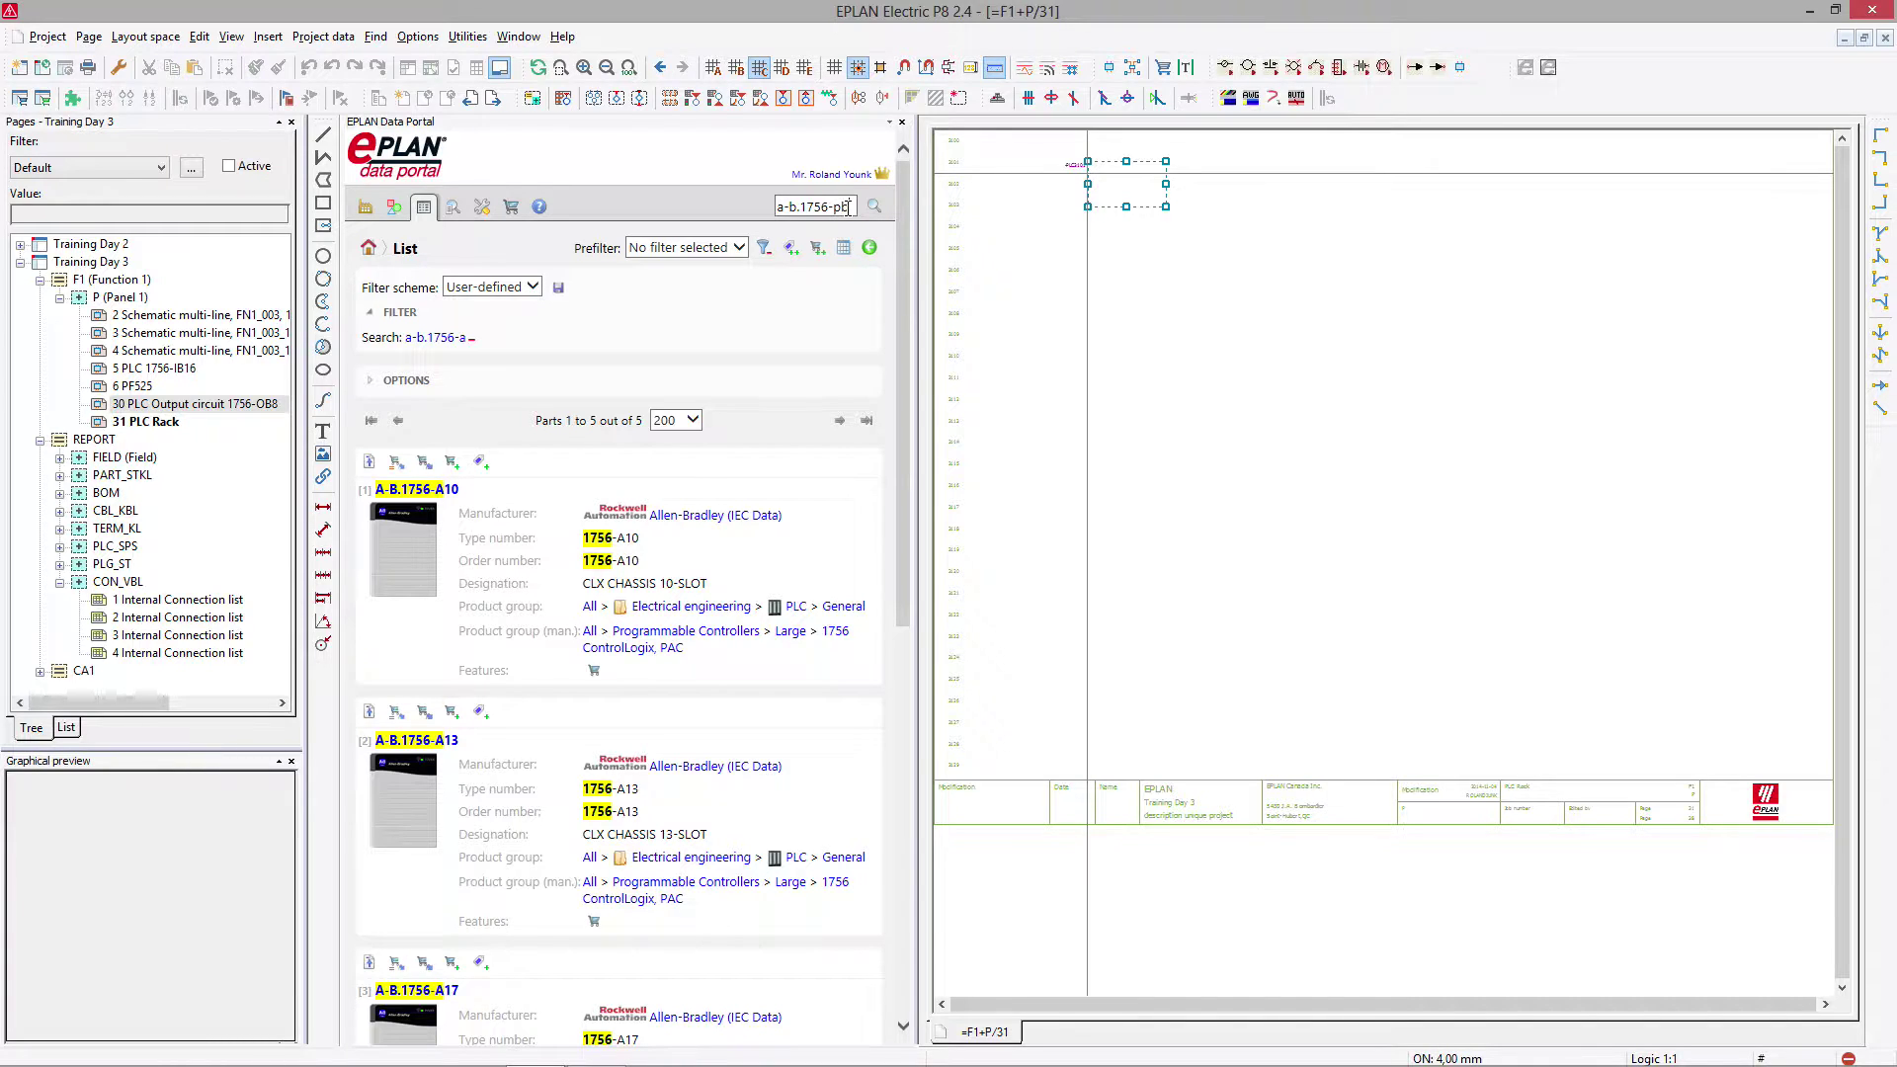
left_click(874, 207)
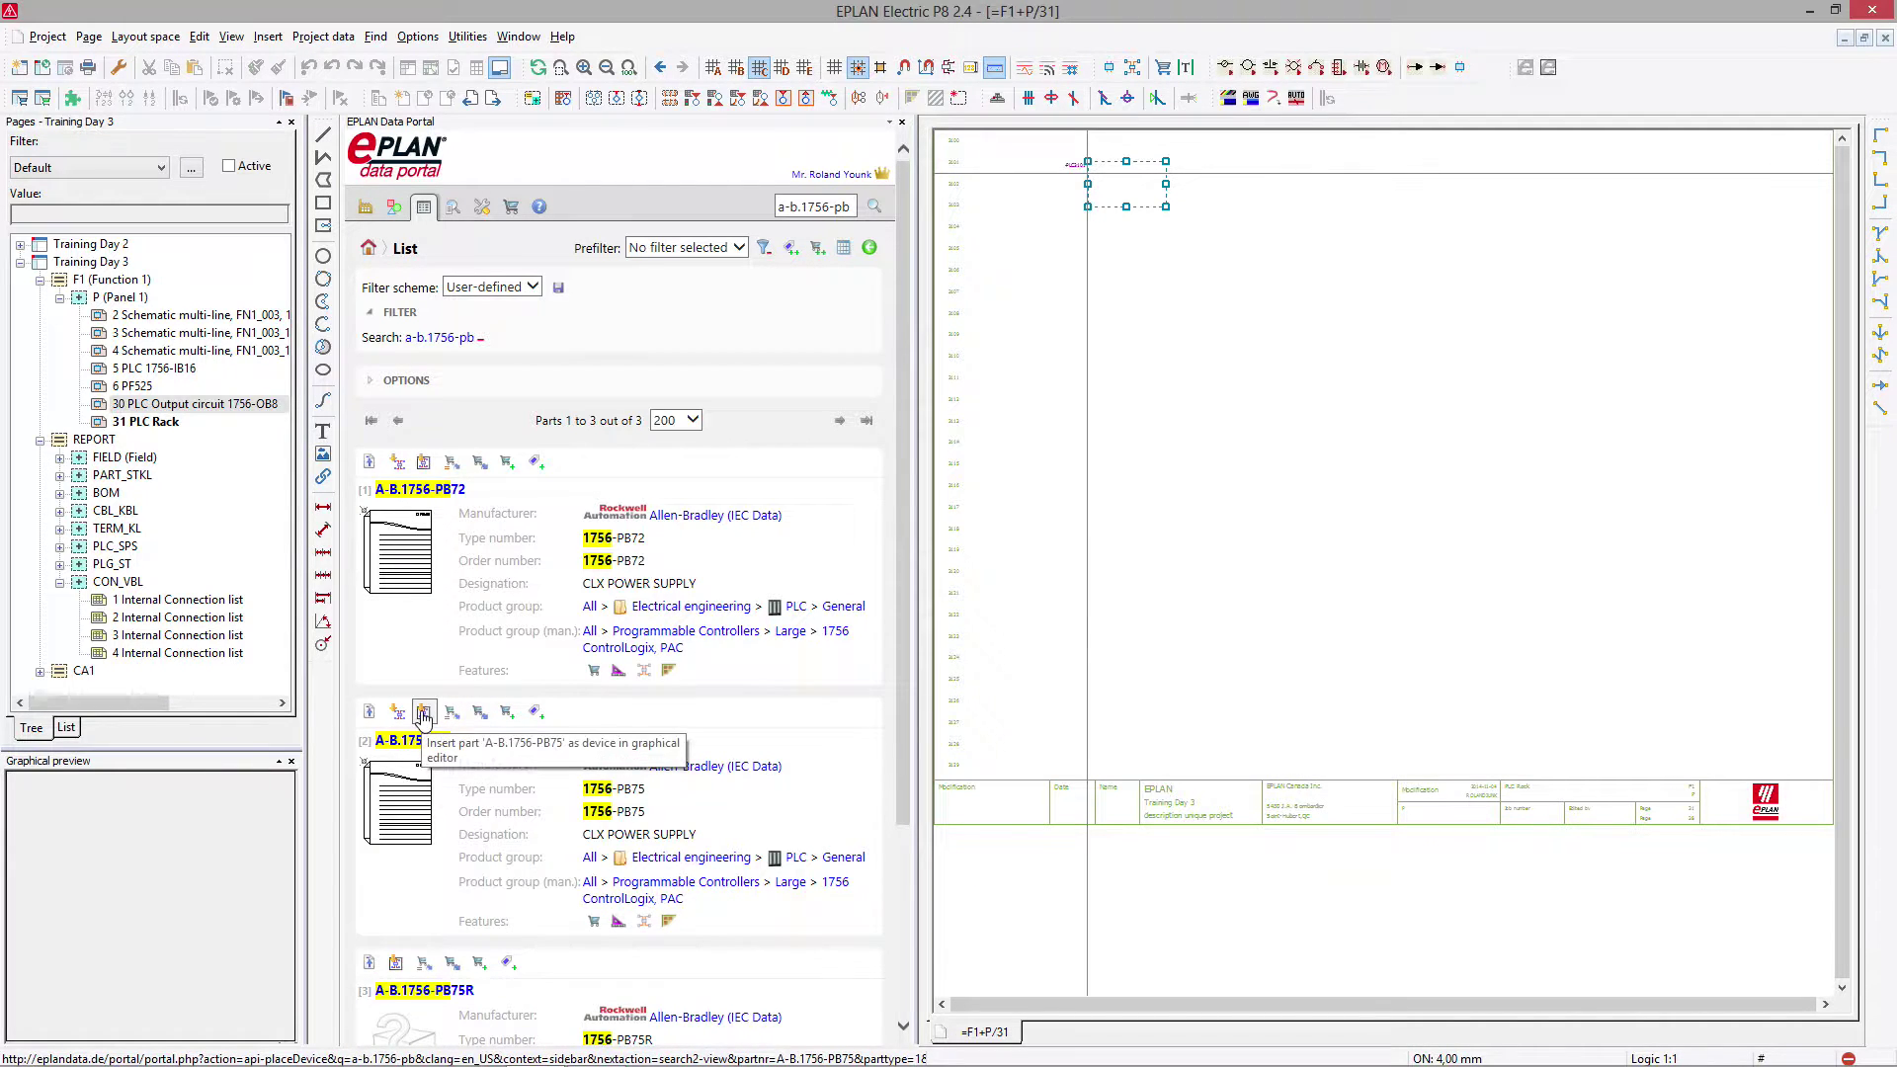
left_click(422, 463)
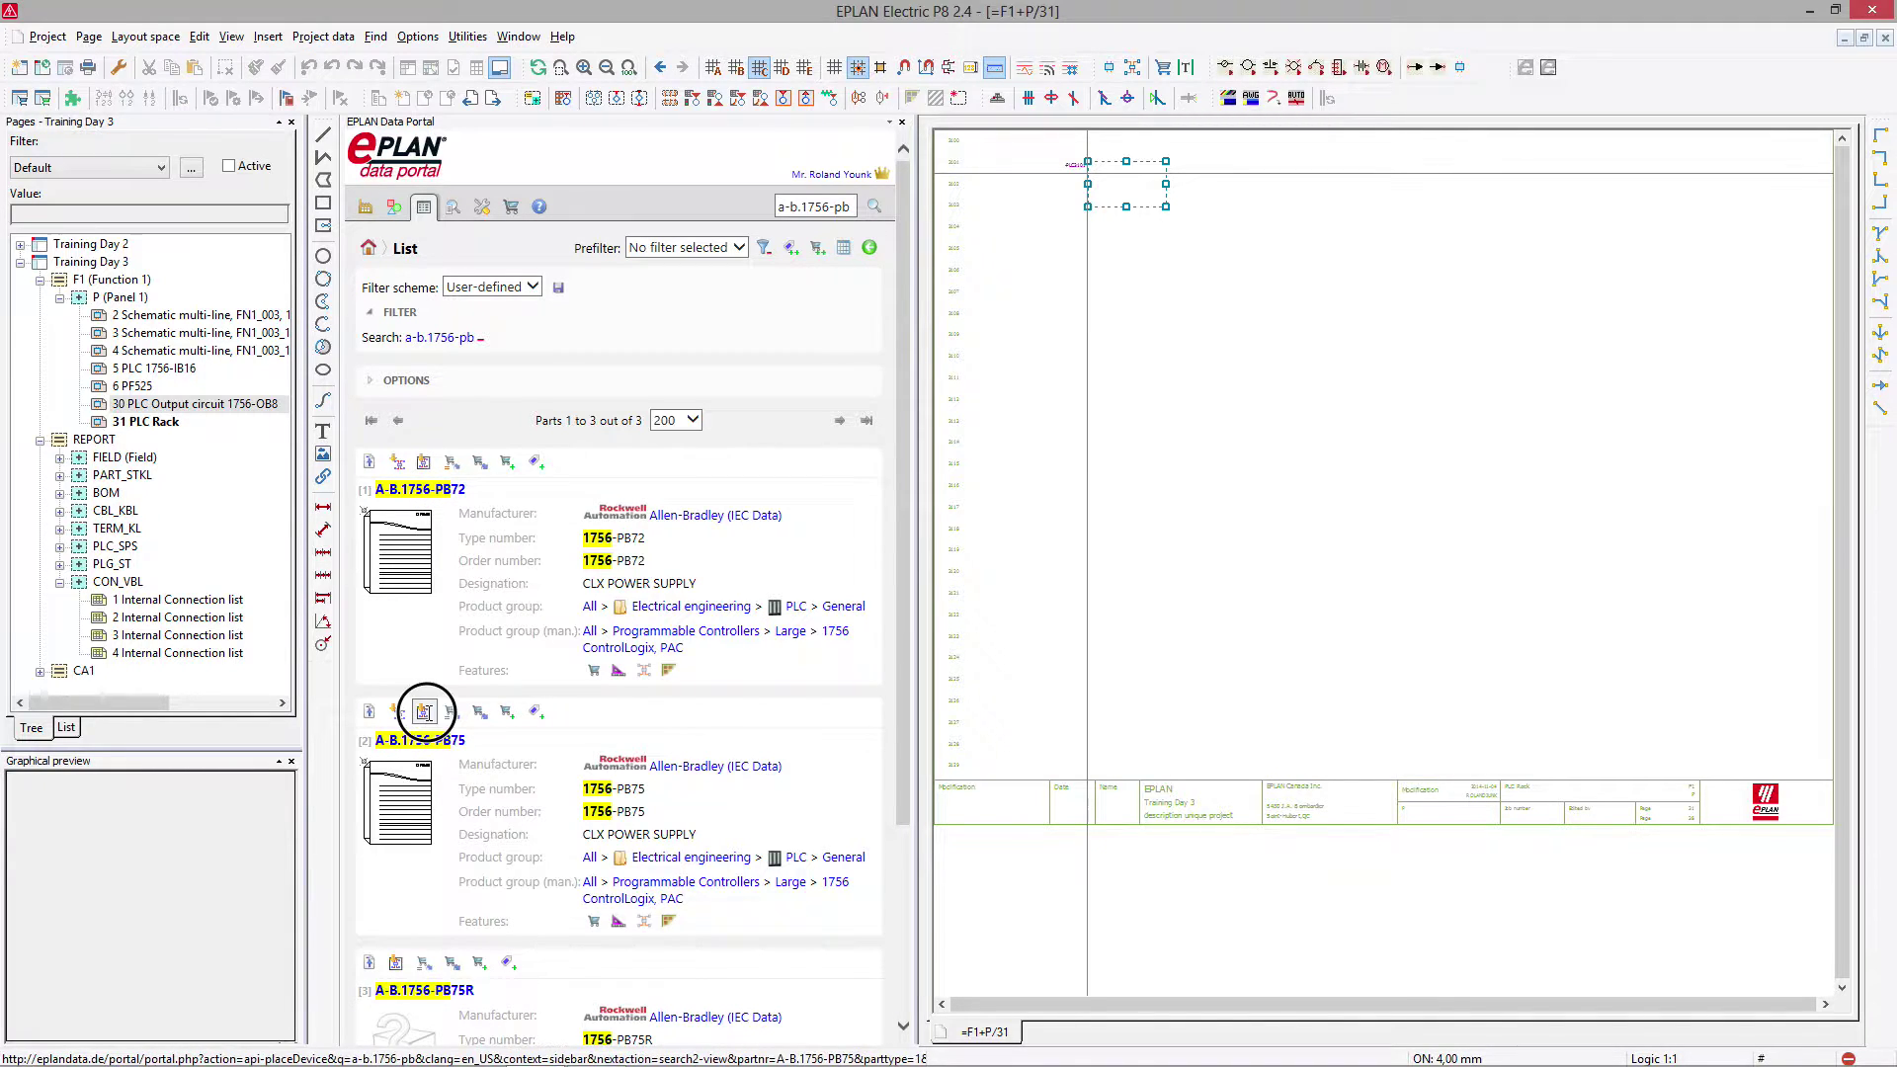
left_click(869, 607)
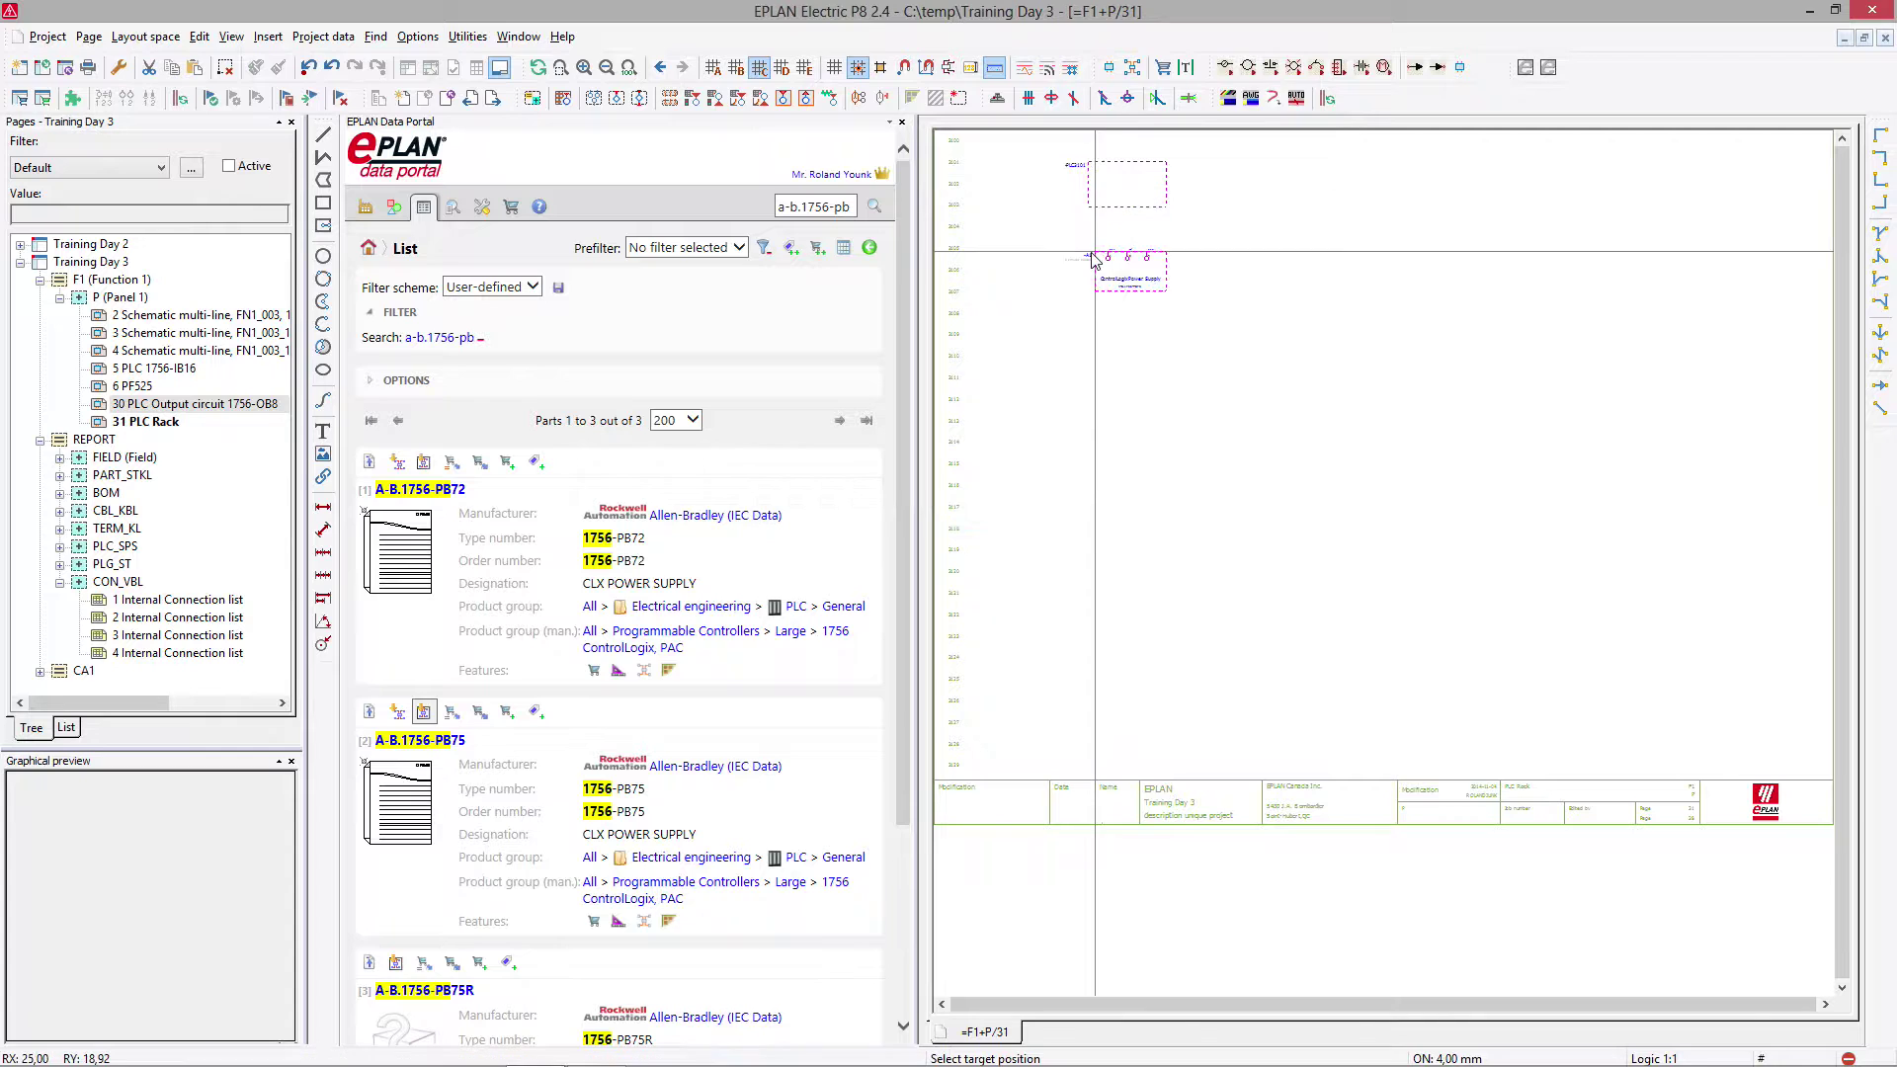
left_click(1088, 252)
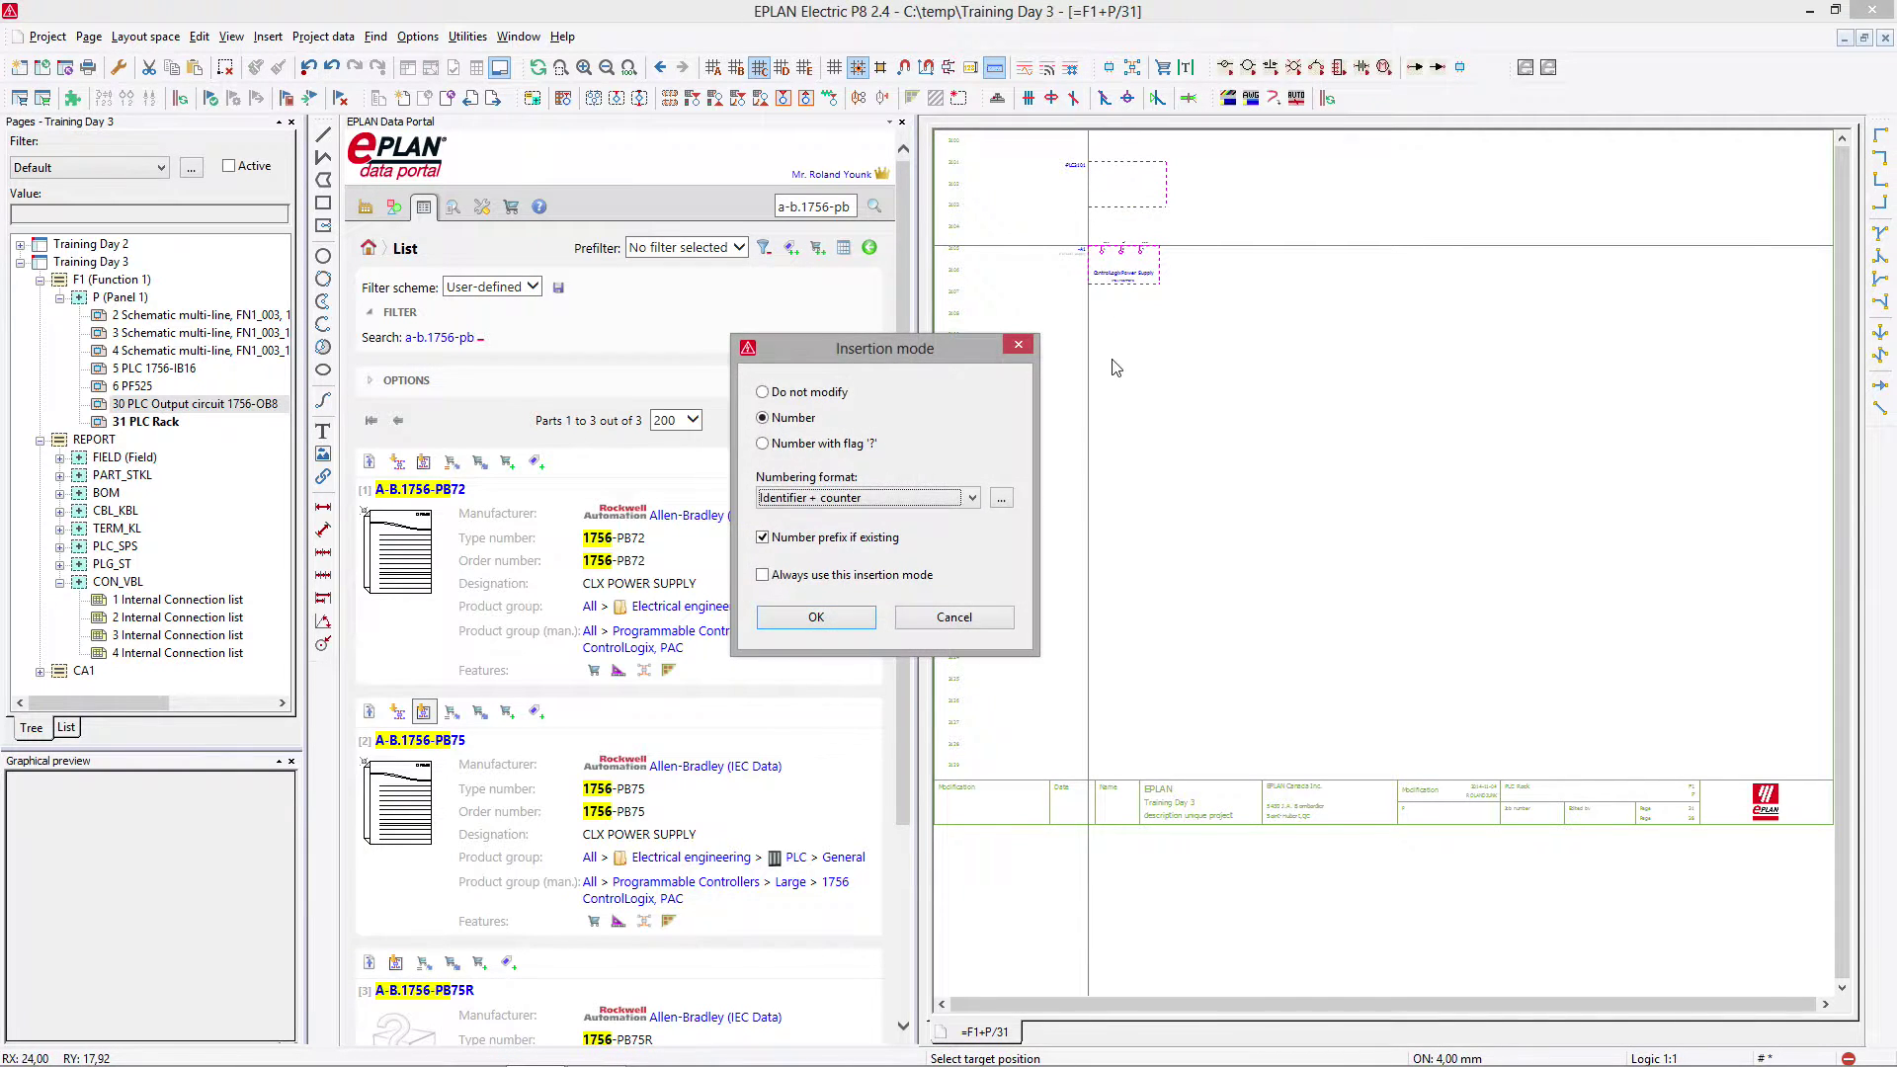
left_click(816, 617)
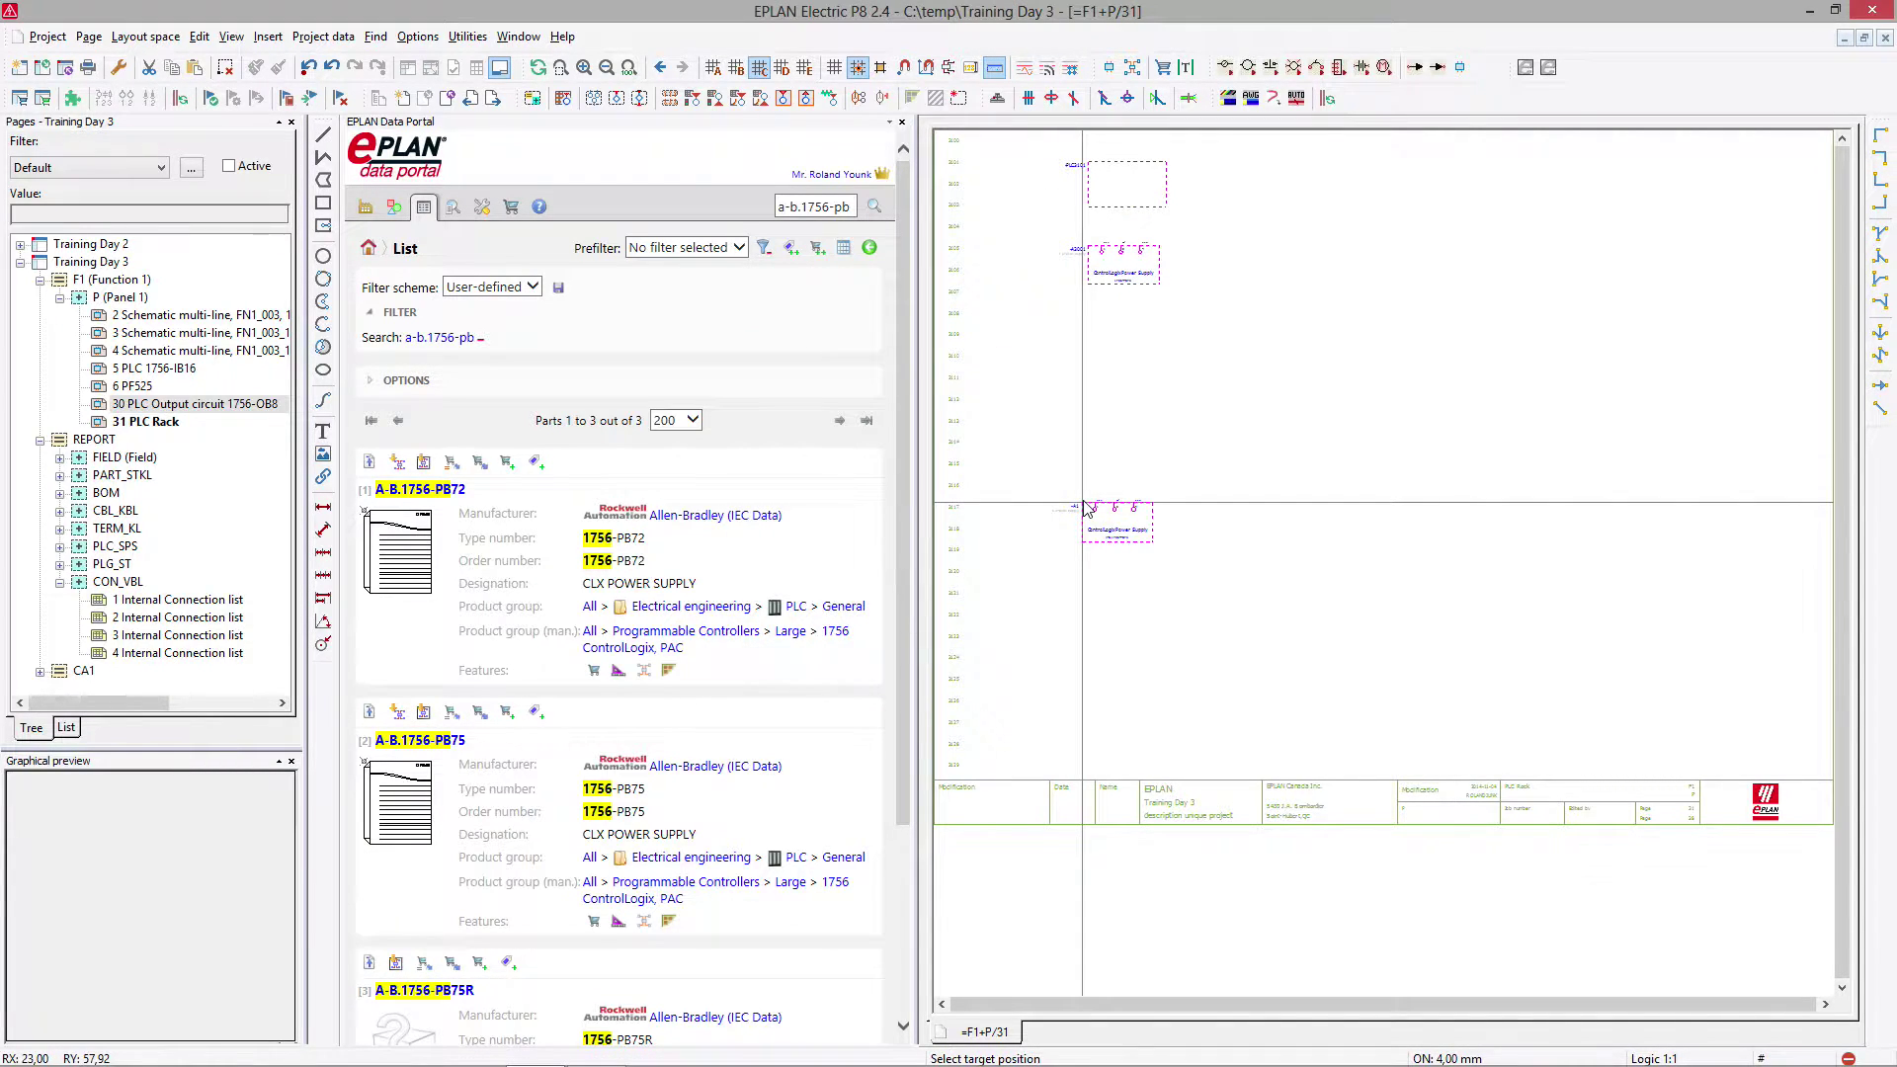
Search the portal for a-b.1756-l and place controller A-B.1756-L62 below the power supply, numbered as identifier + counter.
left_click(850, 213)
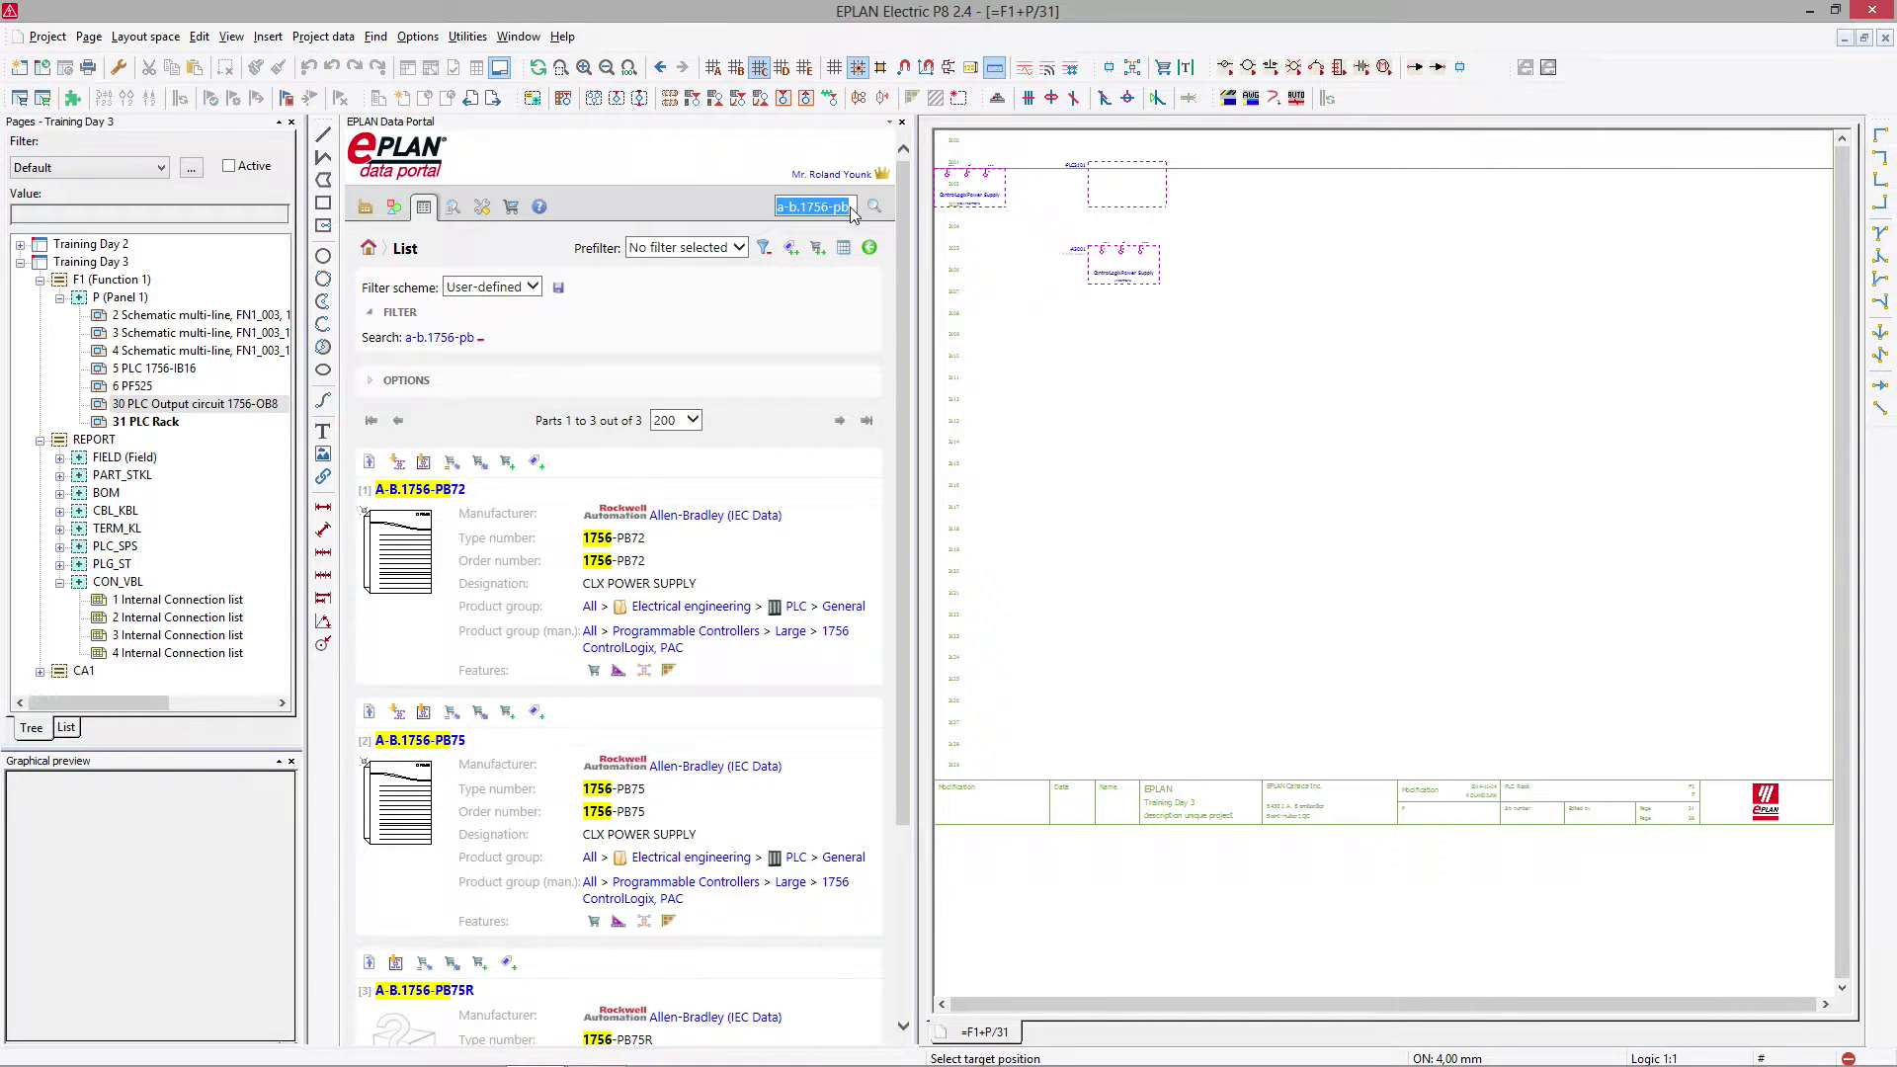
left_click(852, 211)
type("l")
left_click(874, 207)
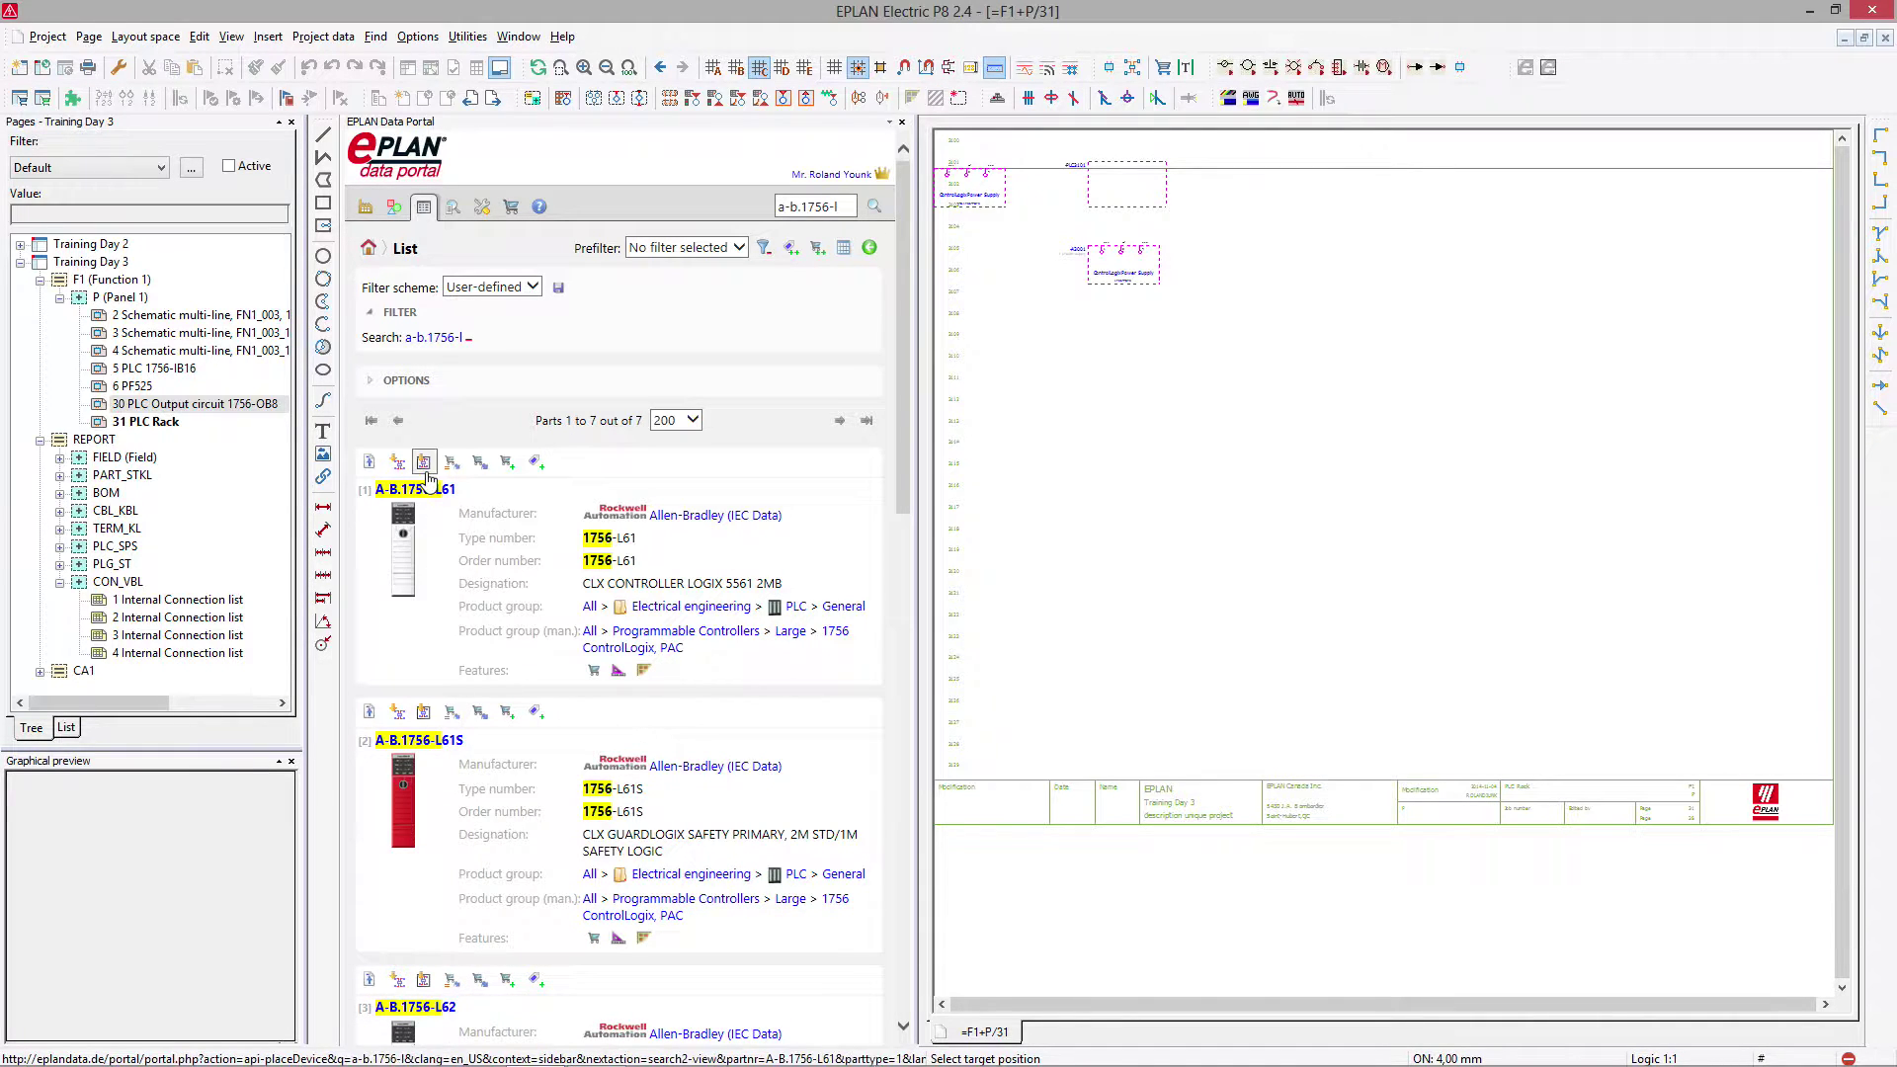
left_click(425, 985)
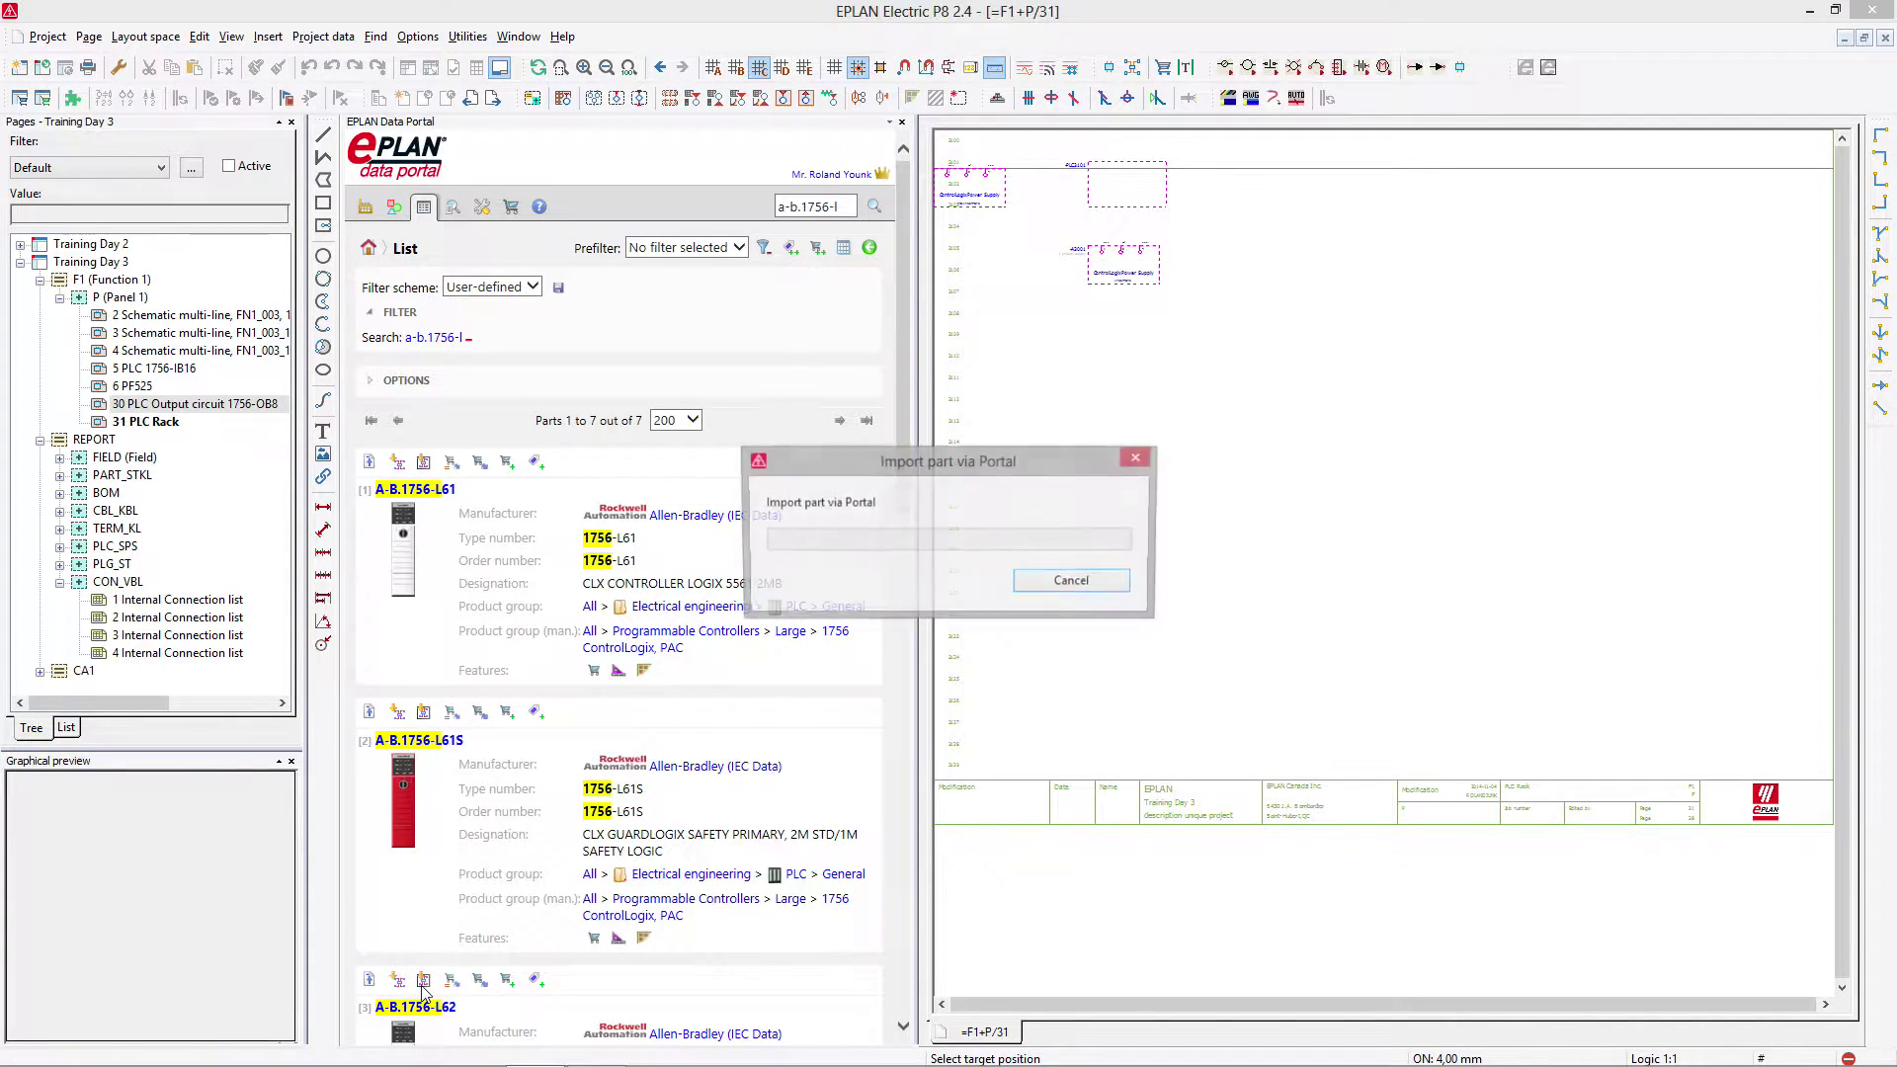
left_click(882, 613)
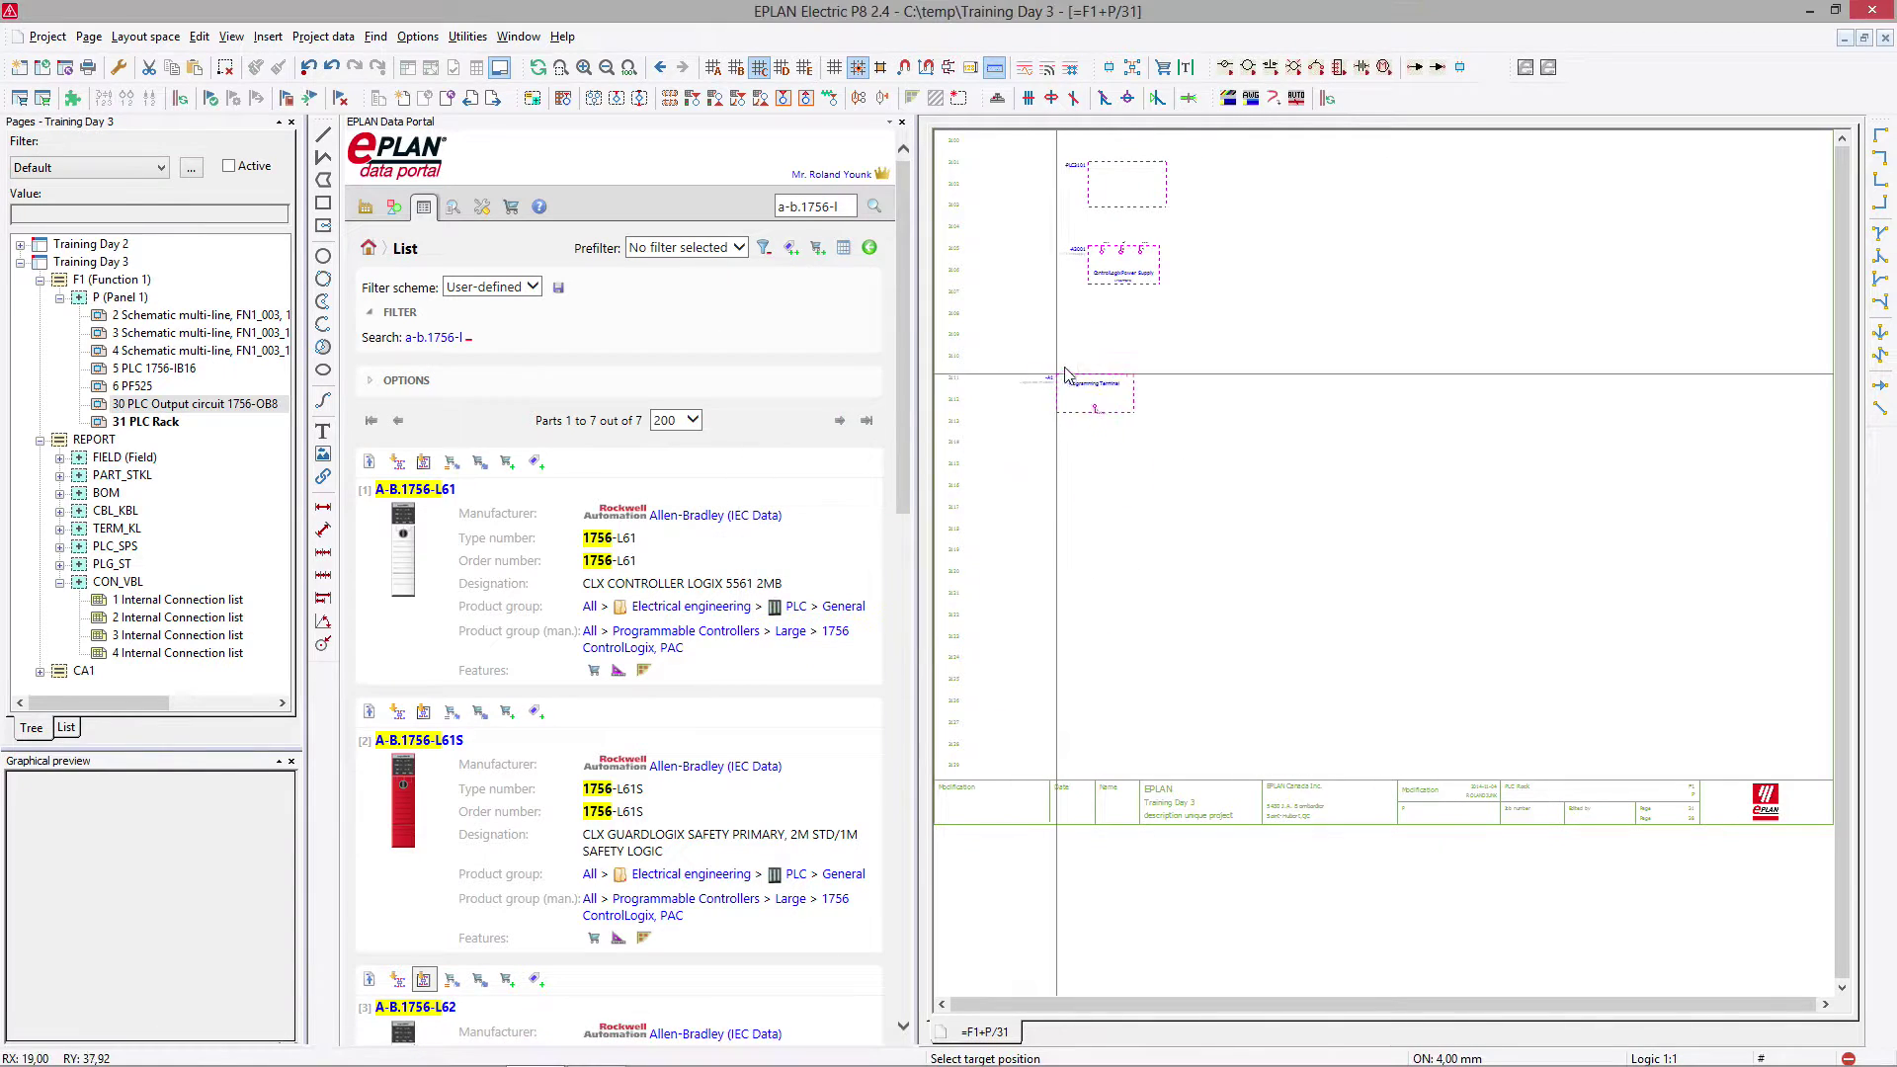
left_click(1094, 329)
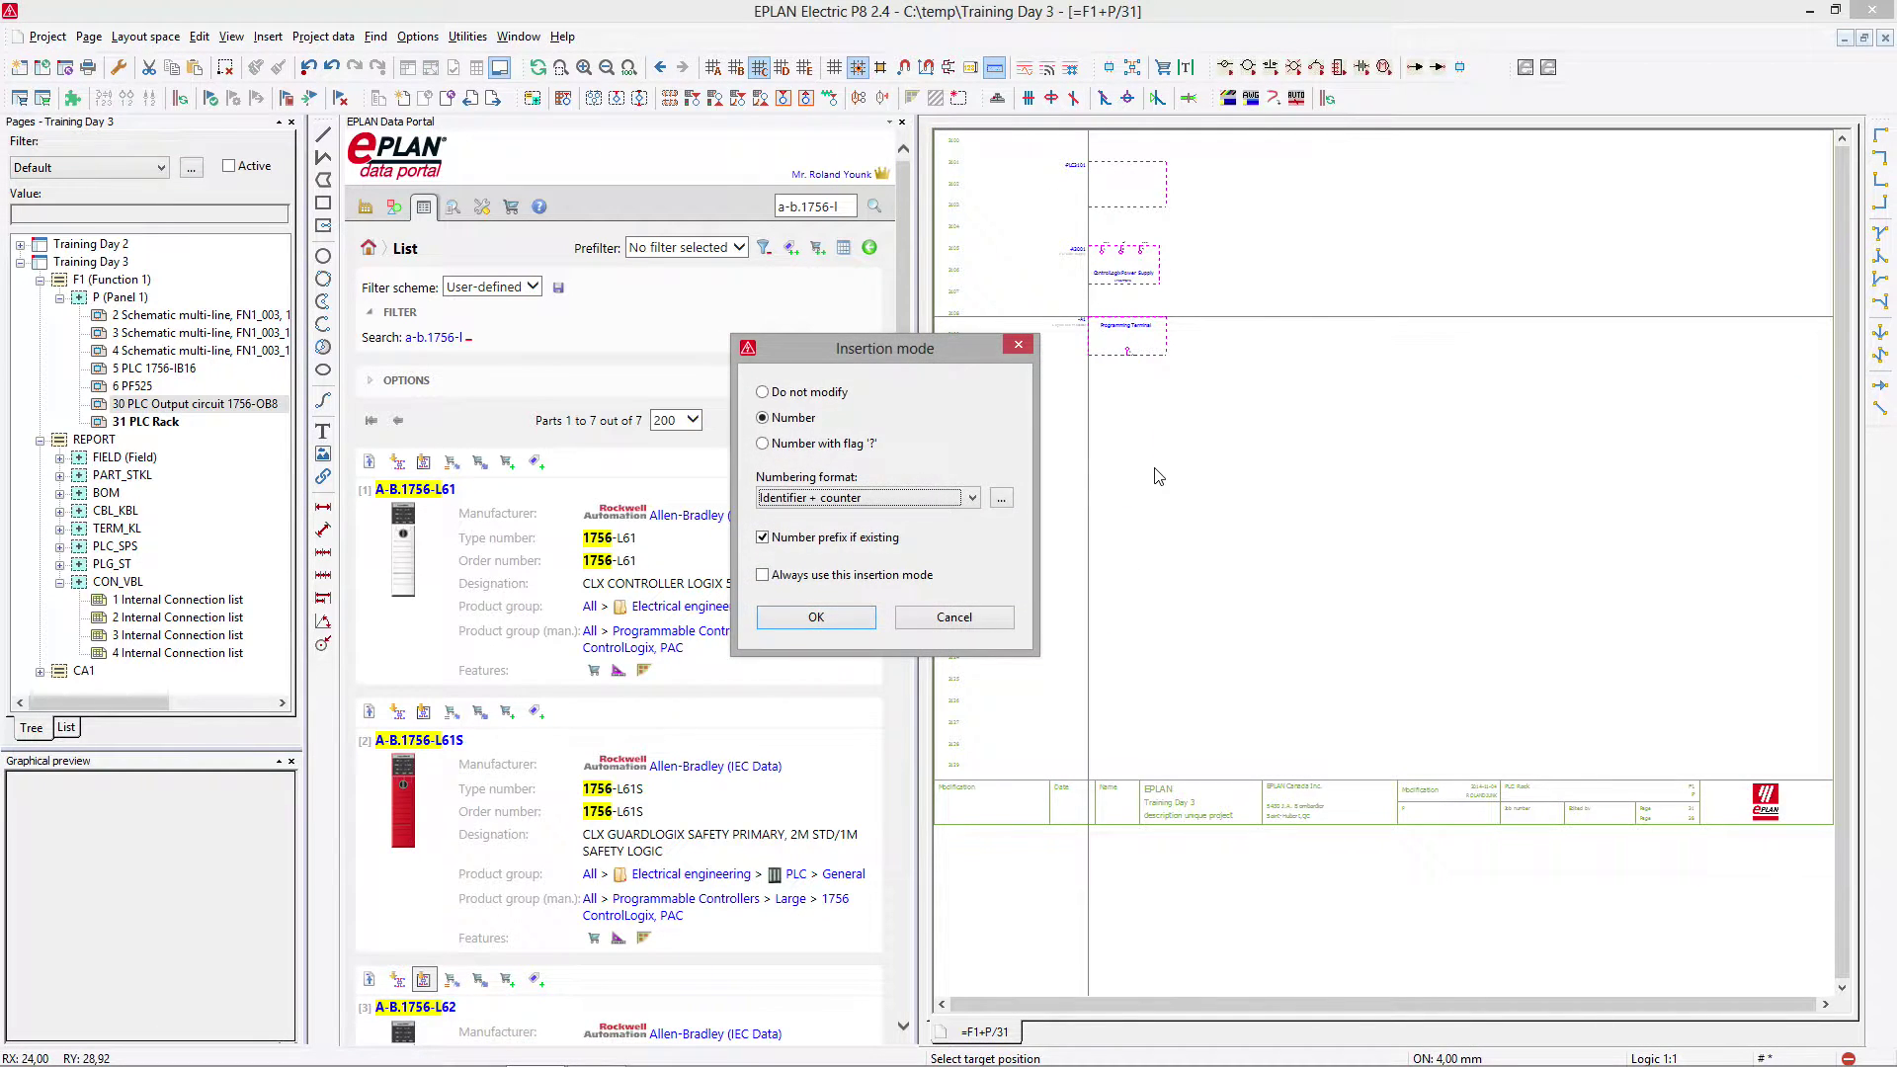
left_click(850, 623)
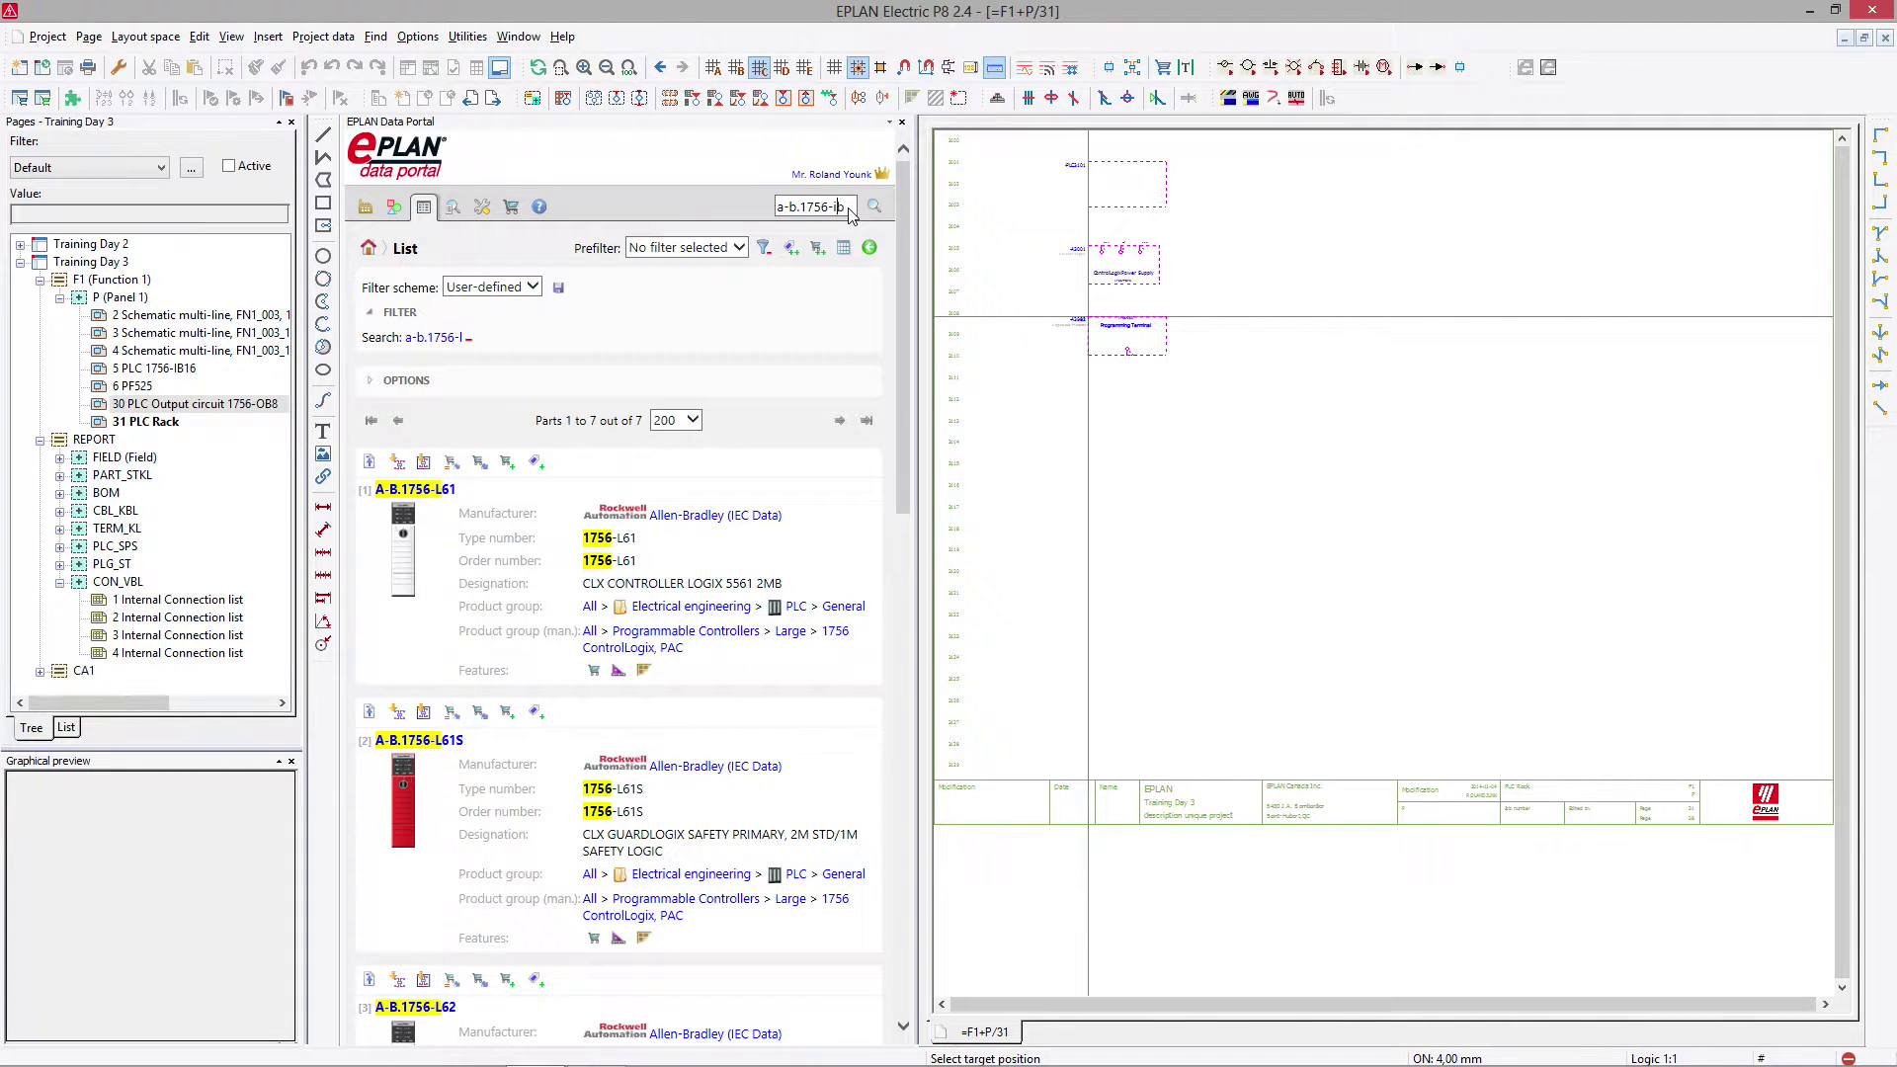
Search the portal for a-b.1756-ib16 and place the vertical variant of input module A-B.1756-IB16 below the controller, numbered as identifier + counter.
type("16")
left_click(874, 206)
left_click(423, 464)
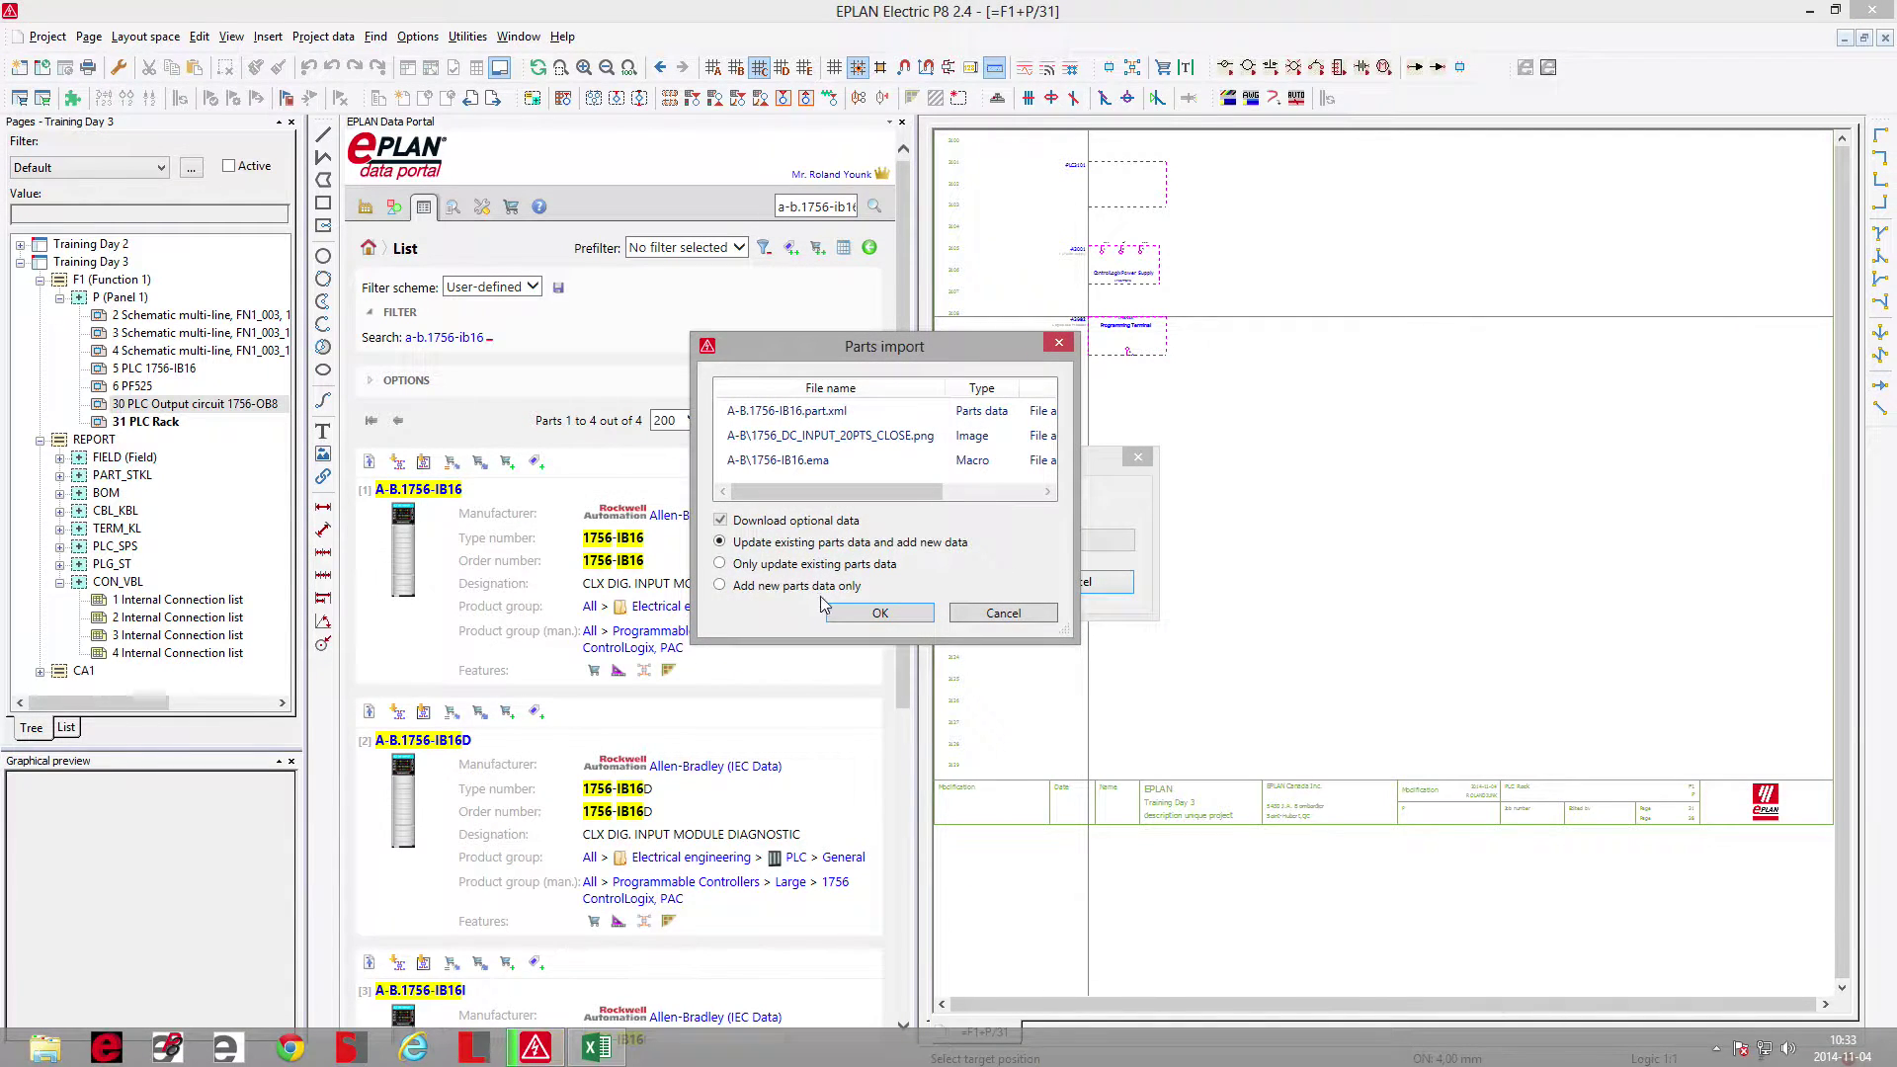
key("Return")
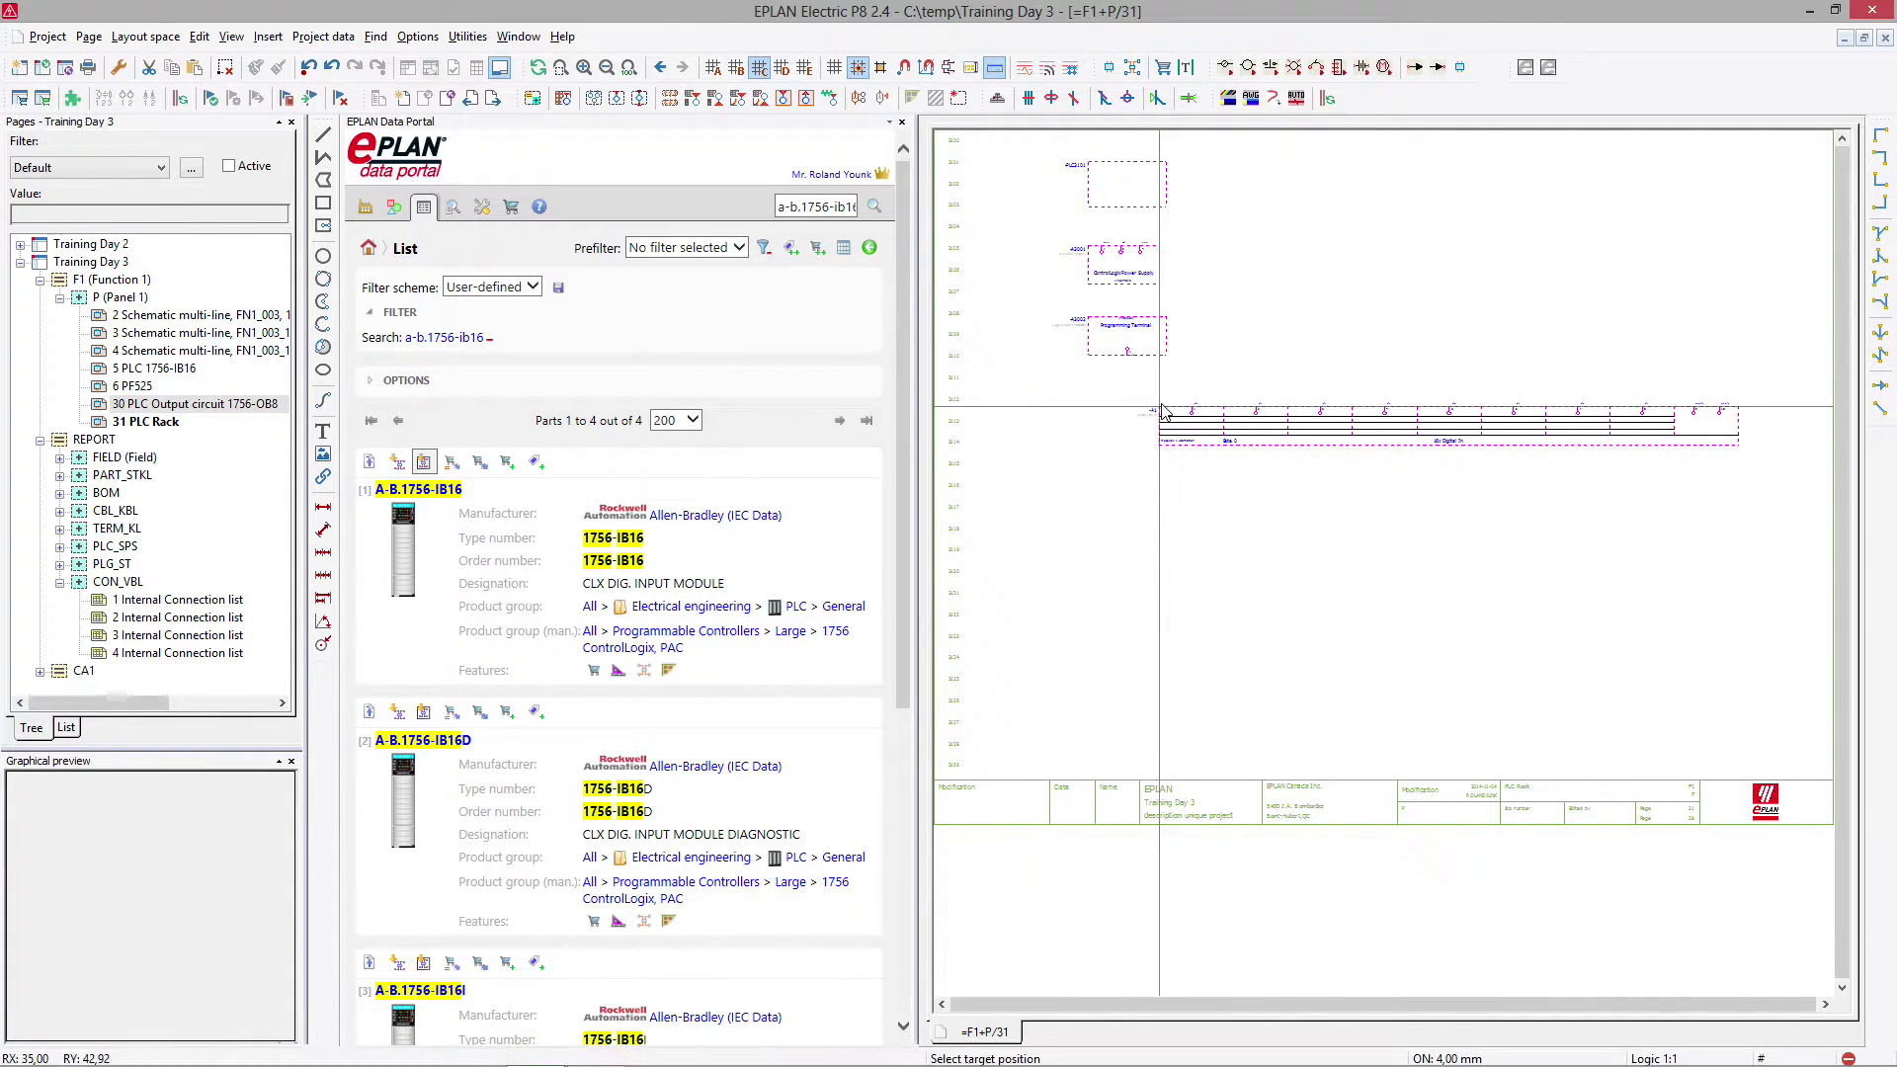
key("Tab")
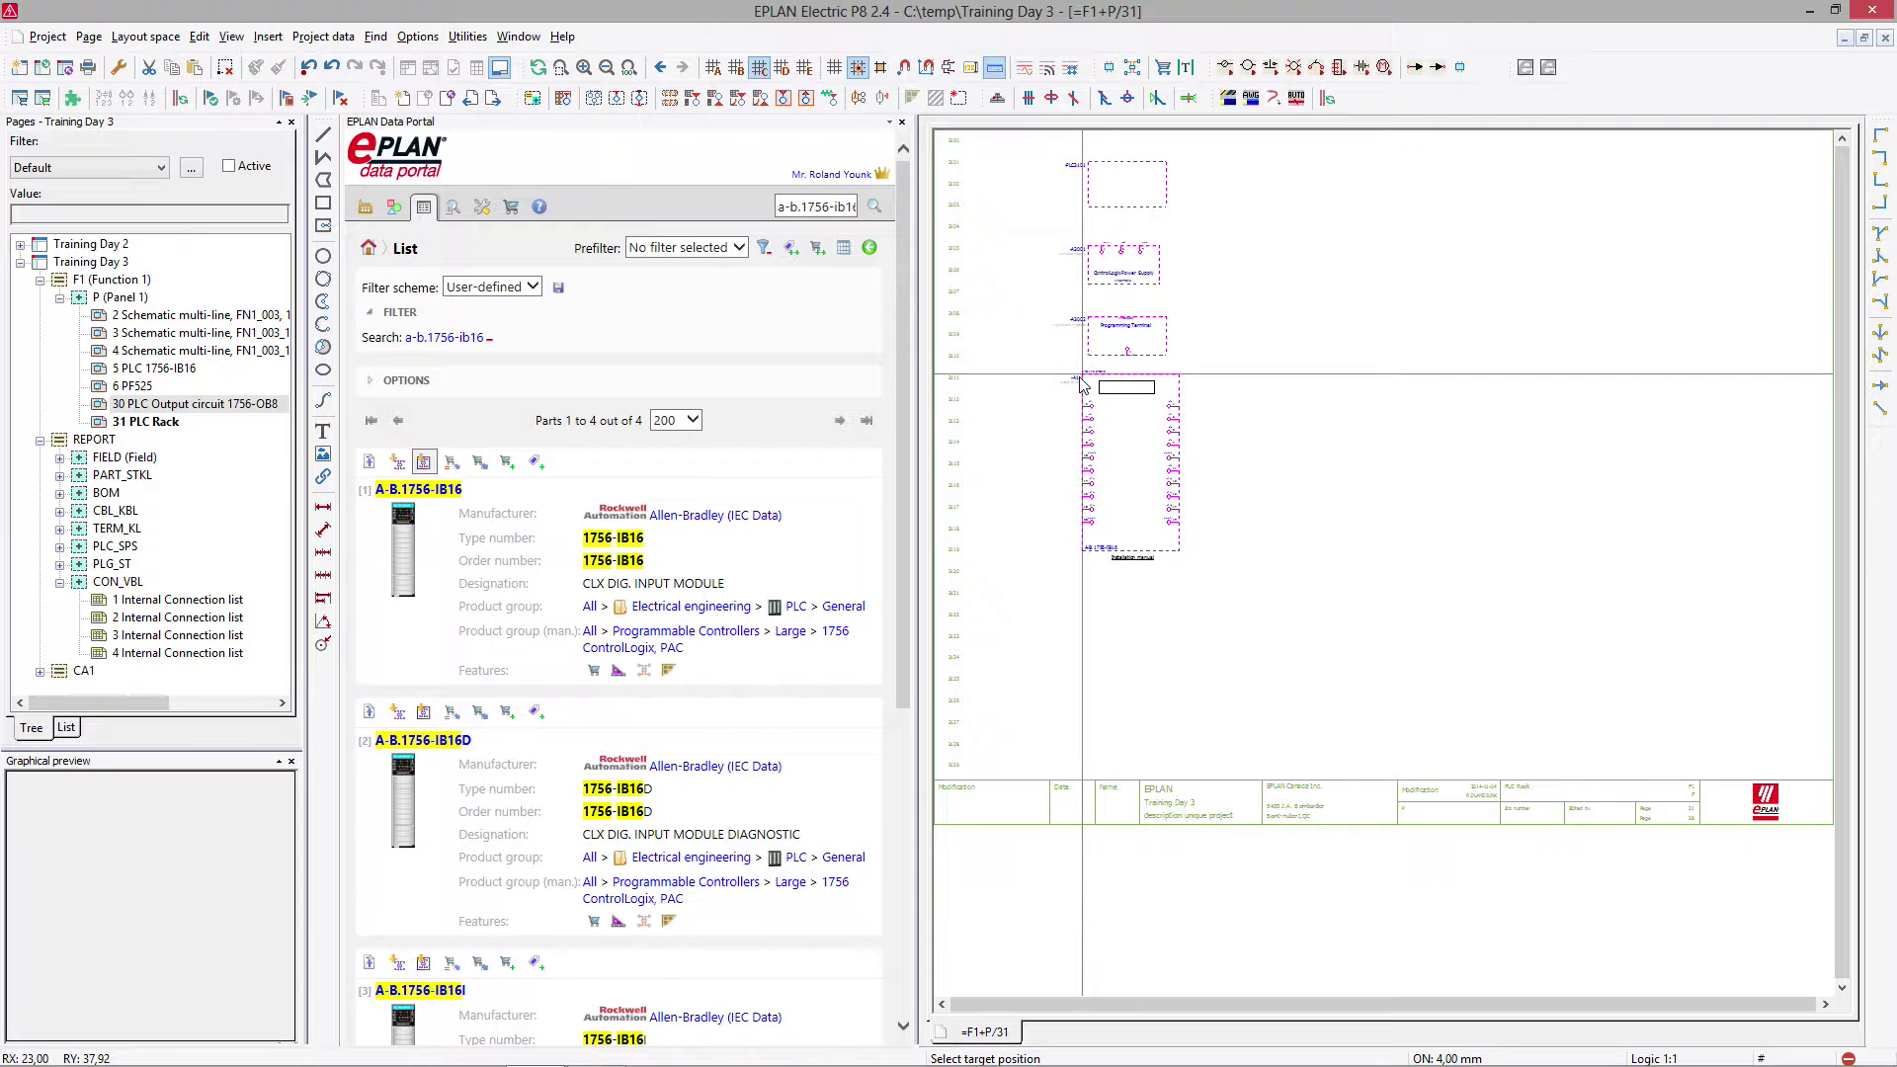
left_click(1082, 384)
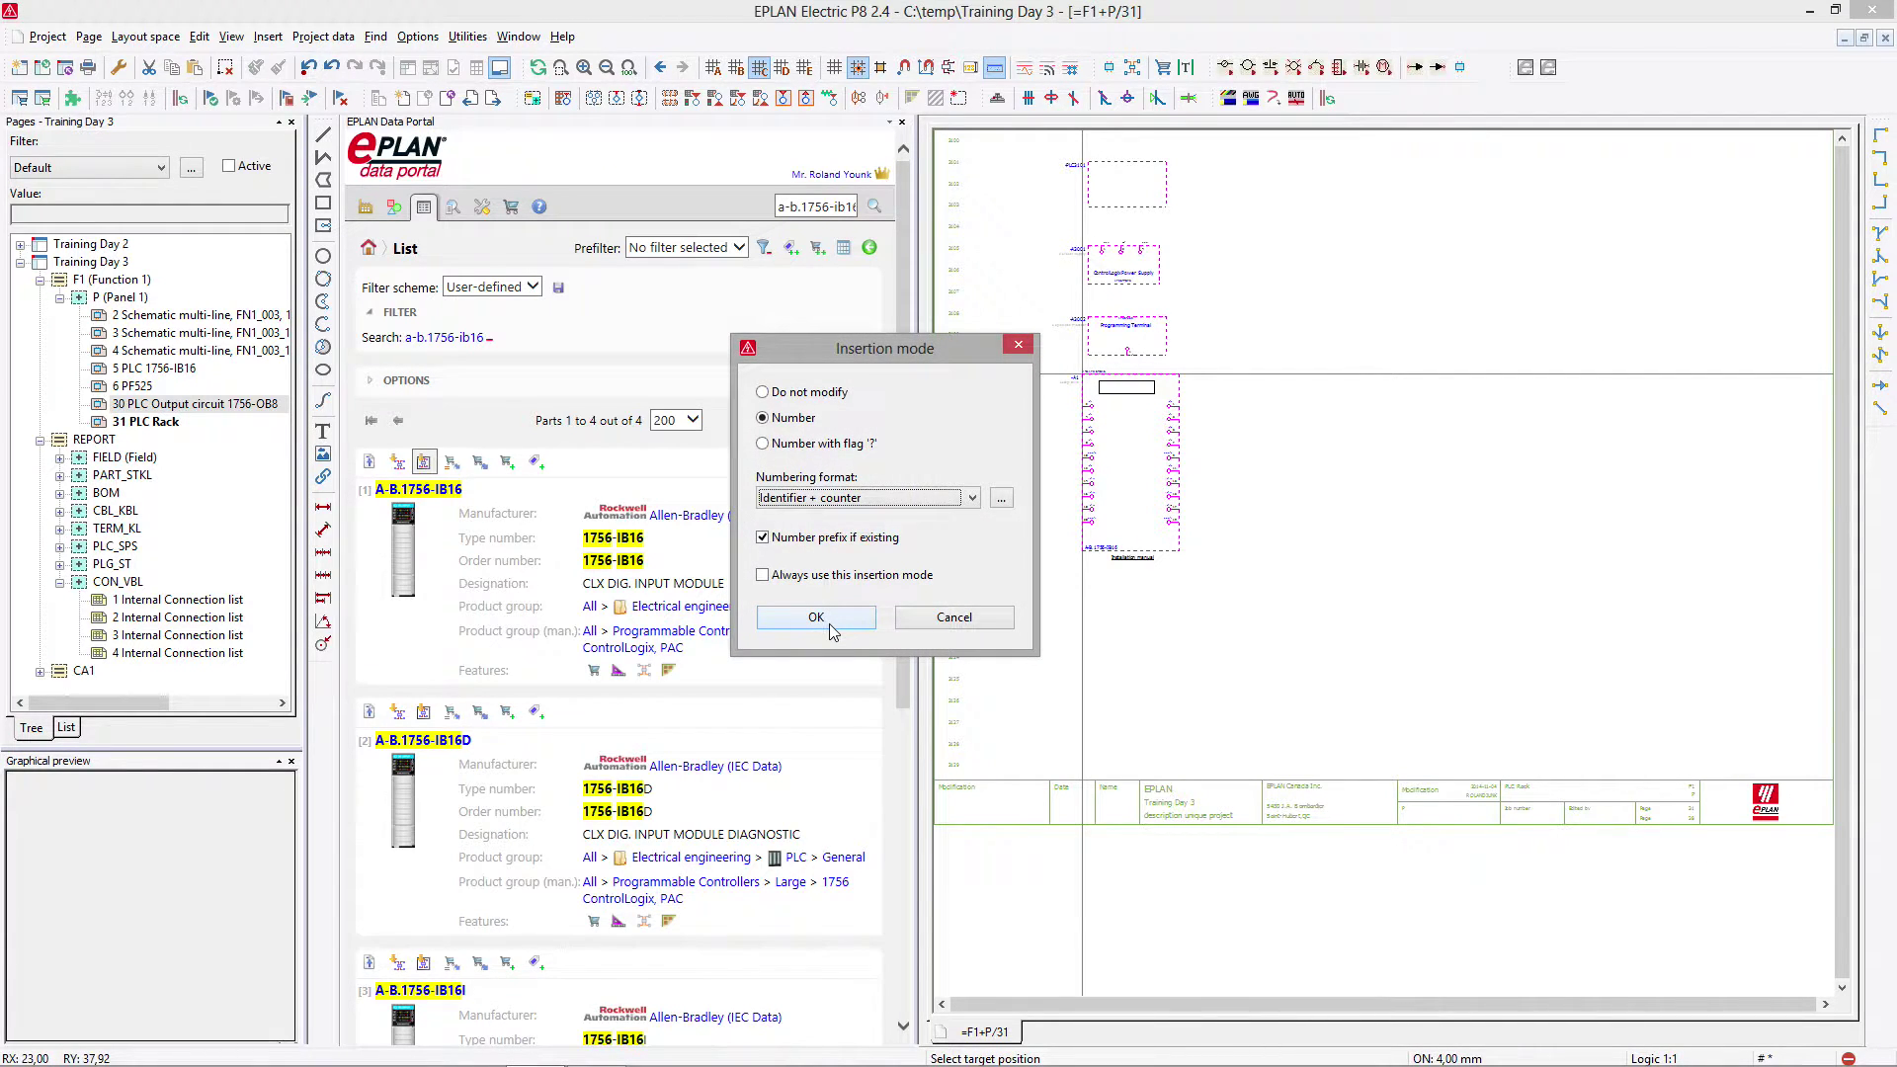
left_click(828, 625)
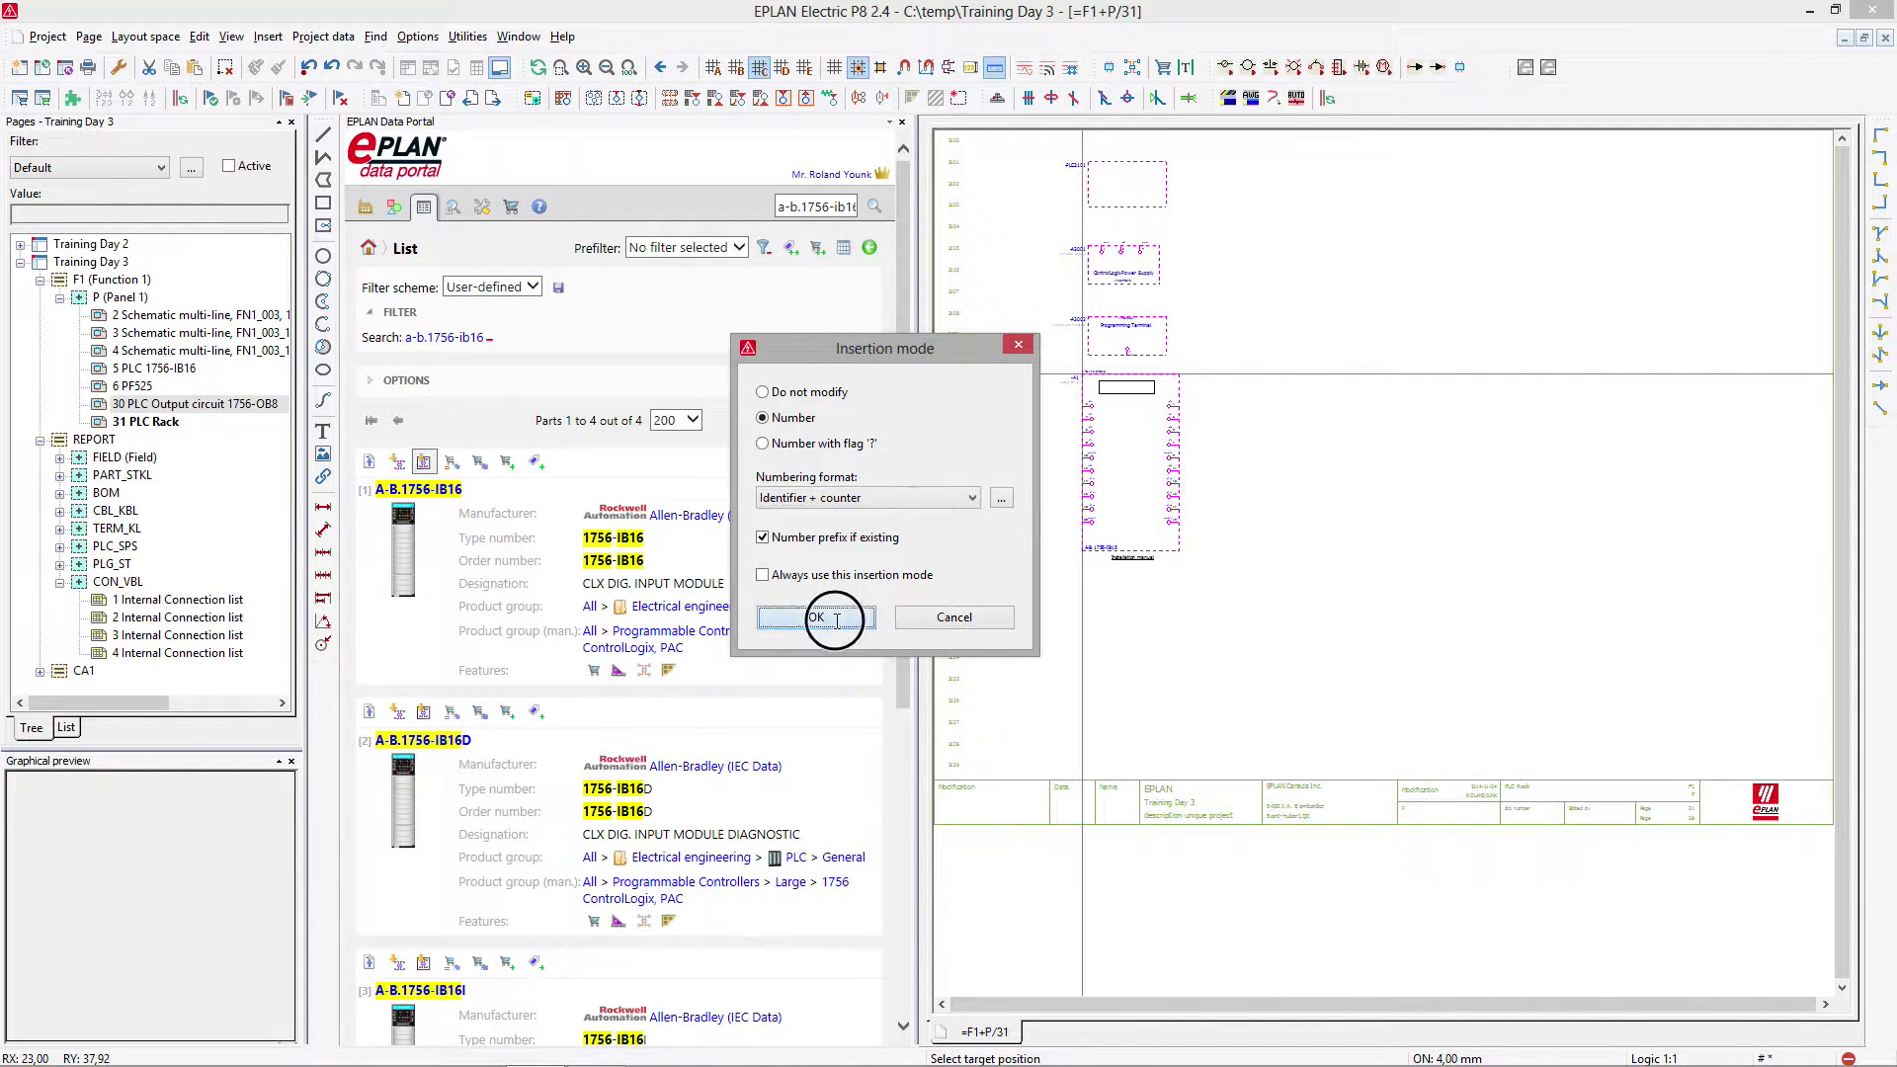
Search the portal for a-b.1756-ob8 and place output module A-B.1756-OB8 below the input module, numbered as identifier + counter.
left_click(845, 208)
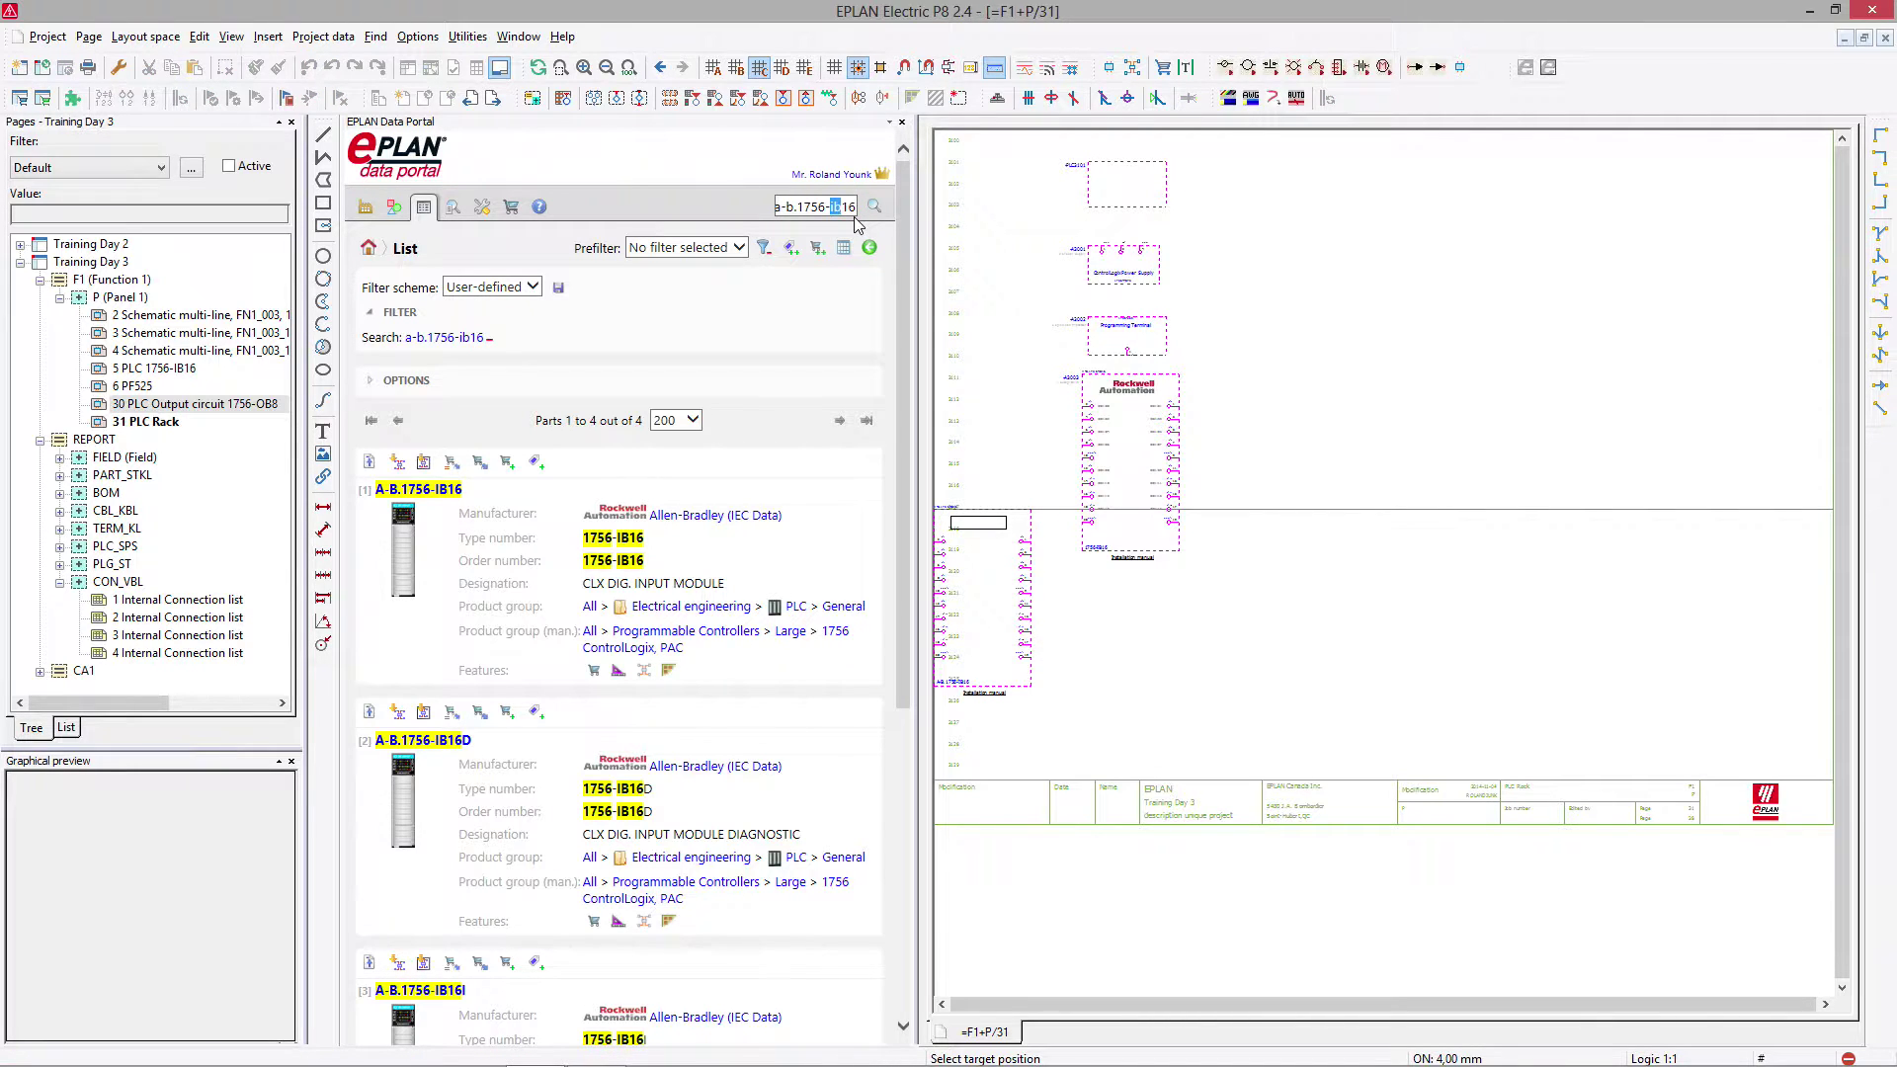
type("ob8")
left_click(873, 206)
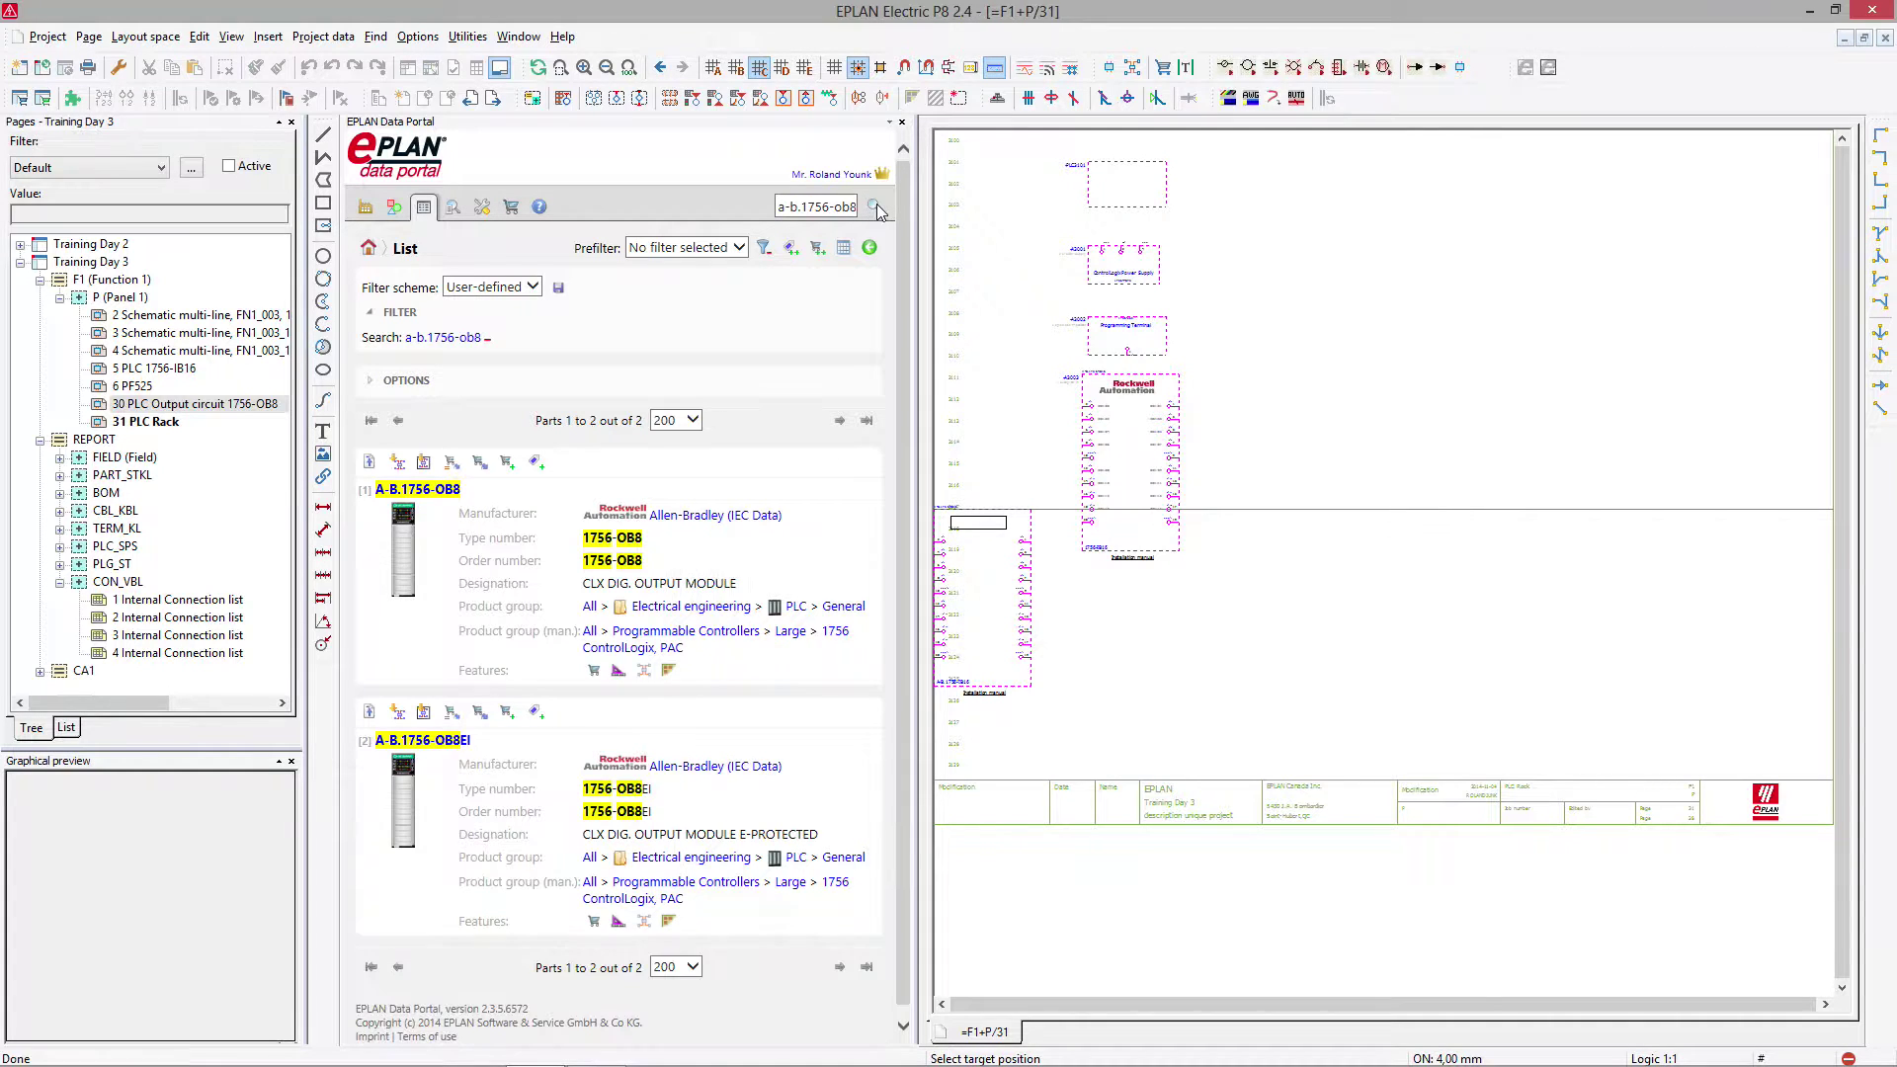
left_click(423, 462)
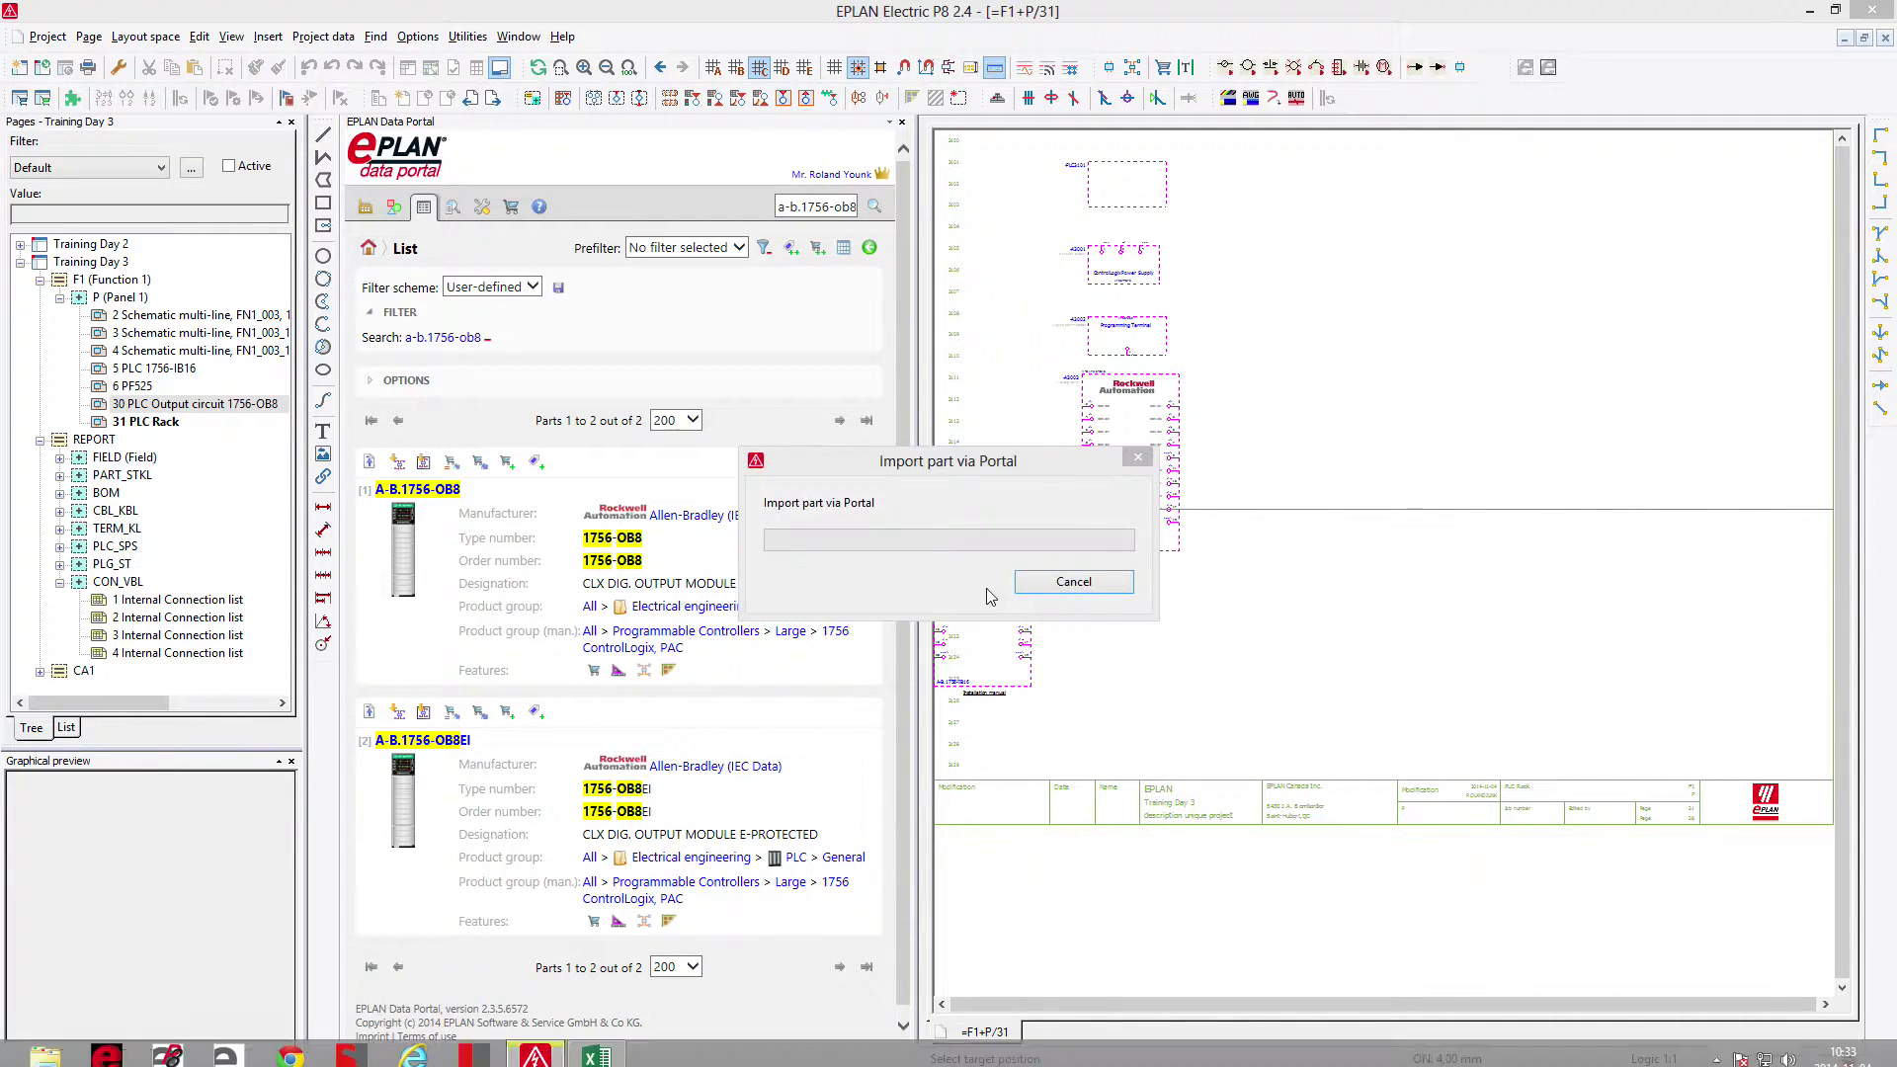
left_click(878, 614)
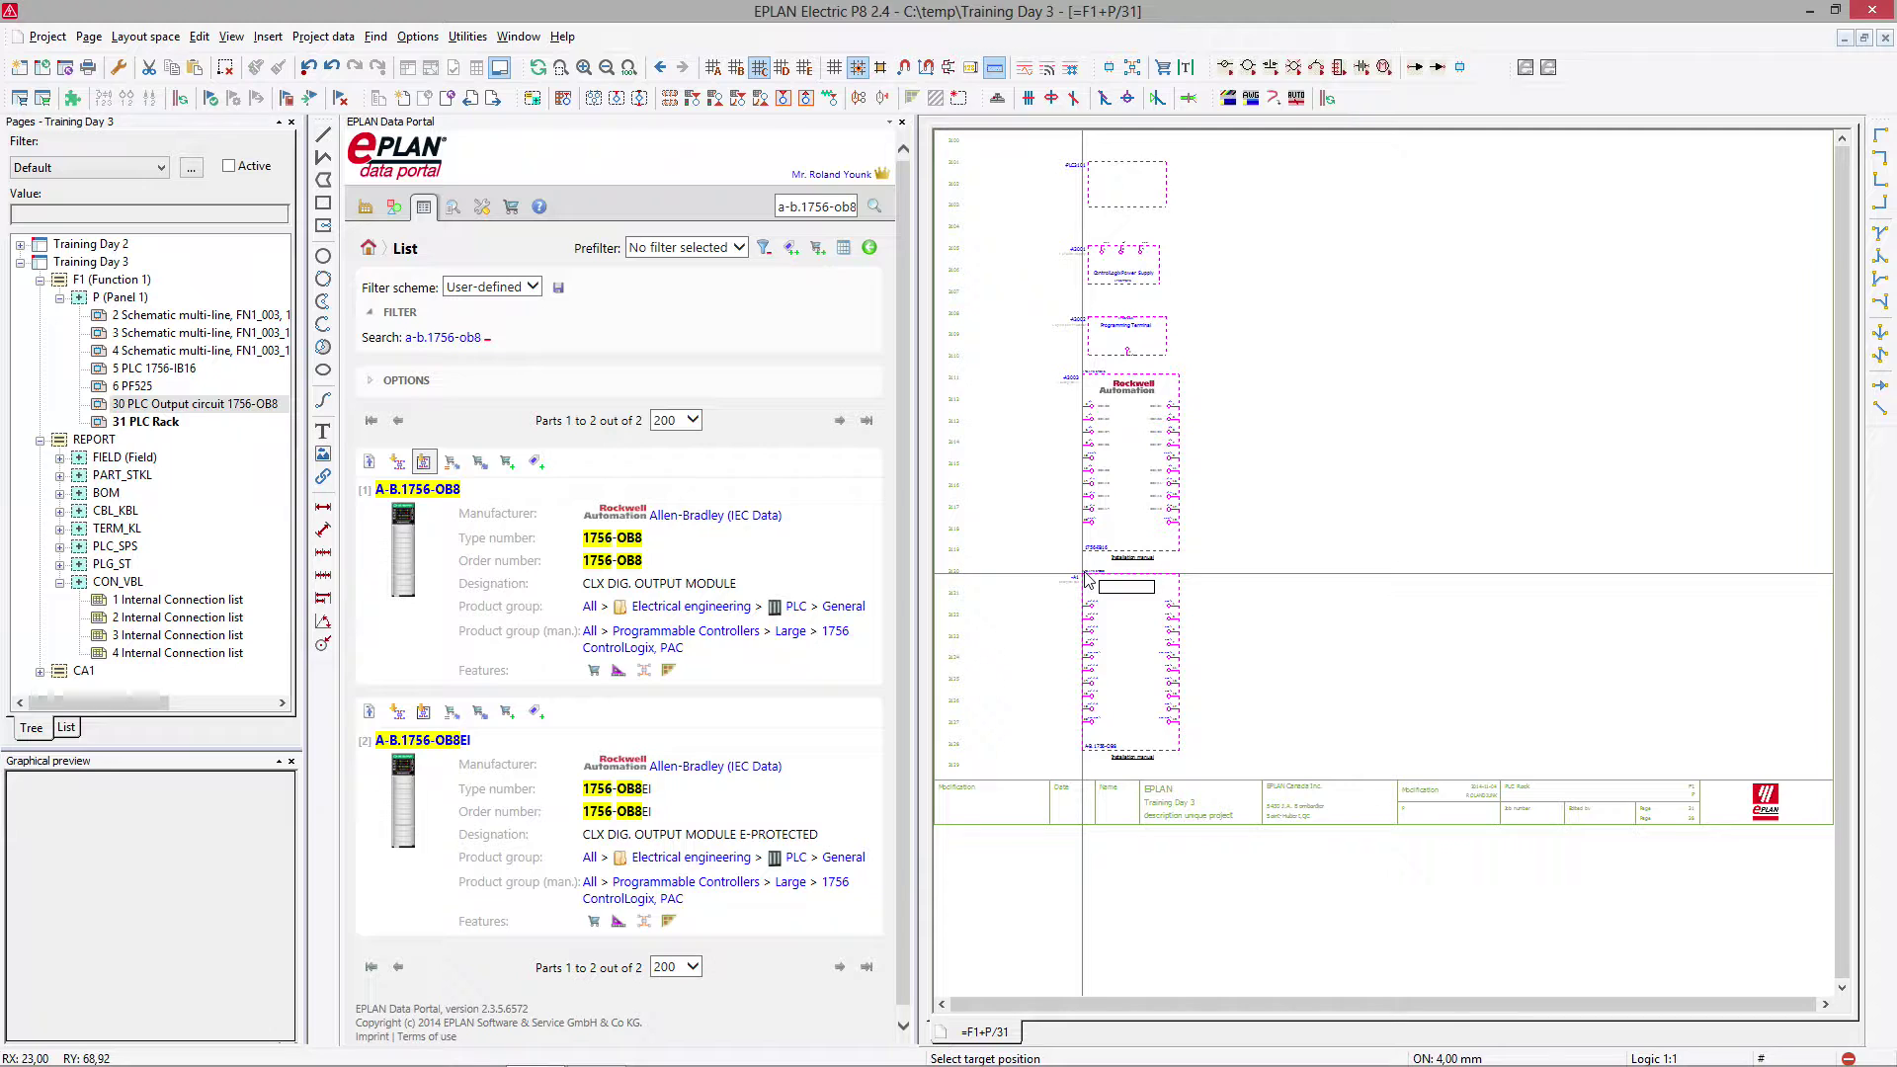
left_click(1087, 580)
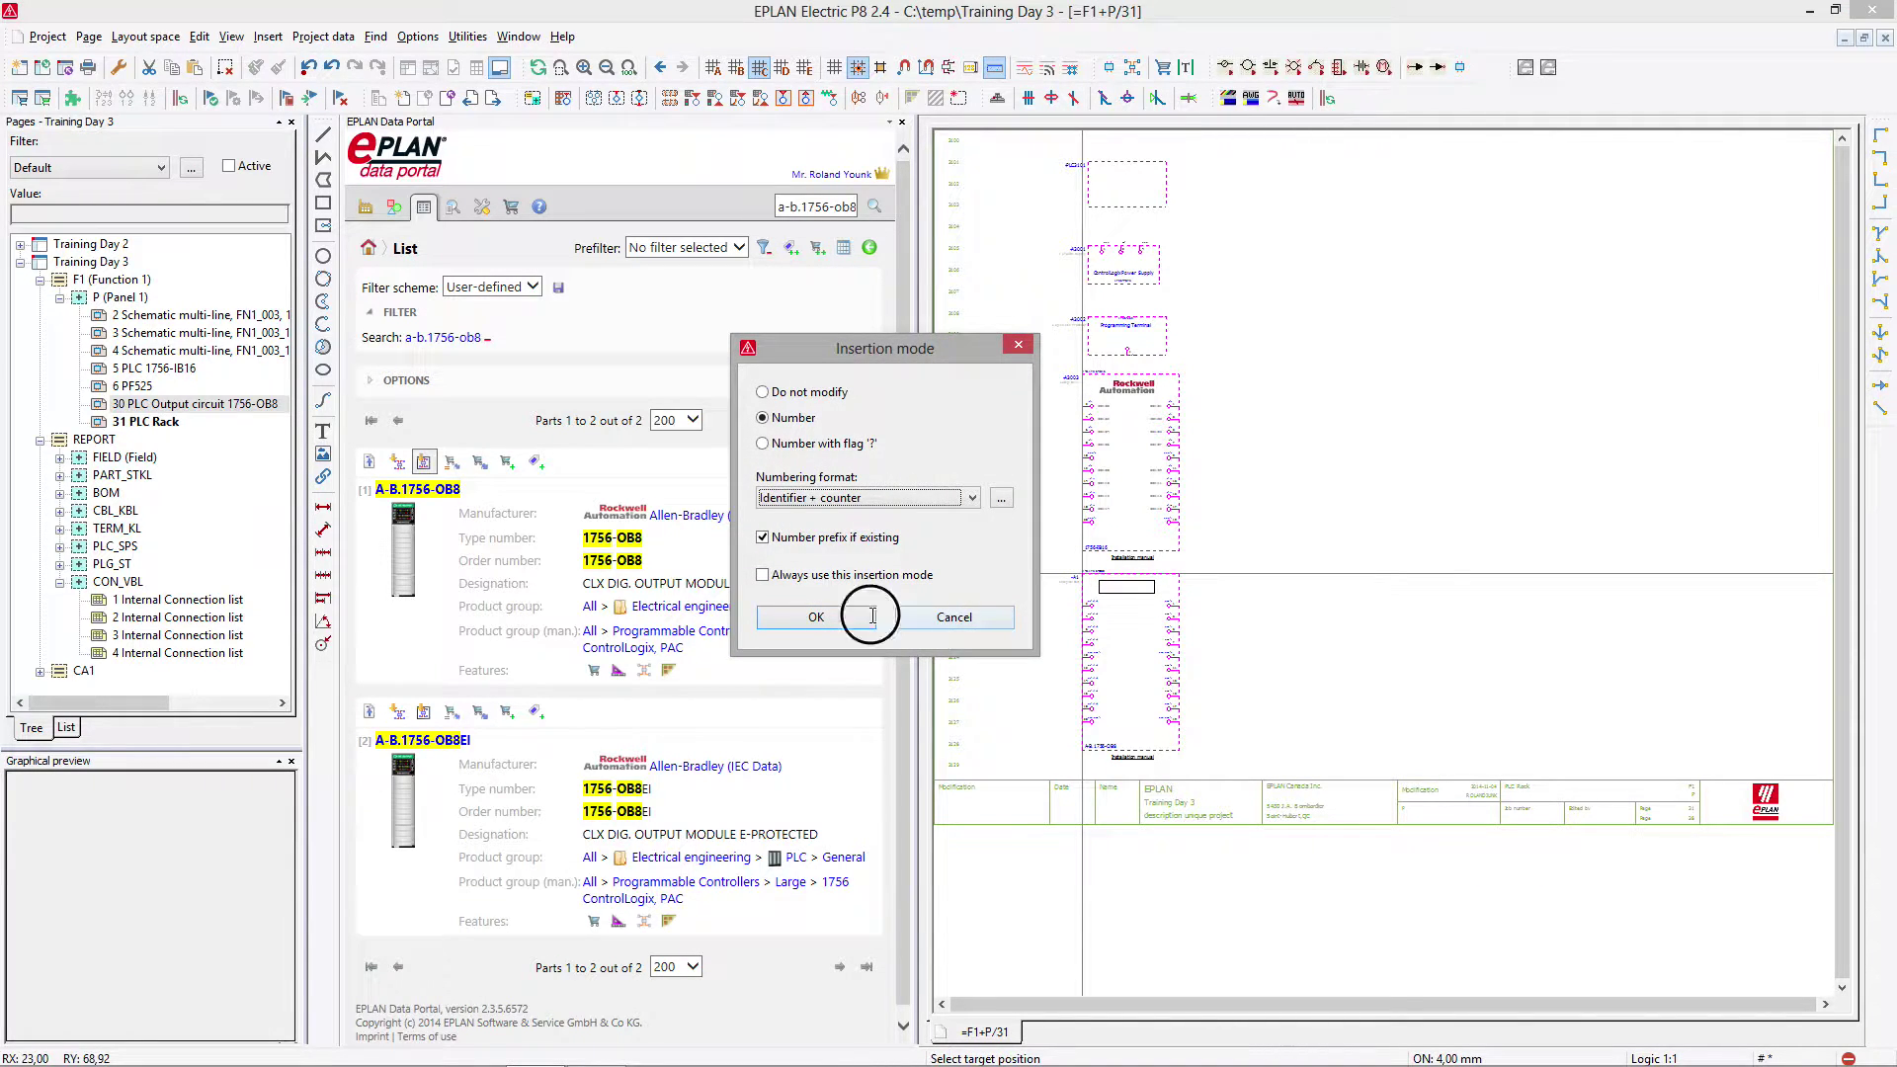
left_click(870, 616)
key("Escape")
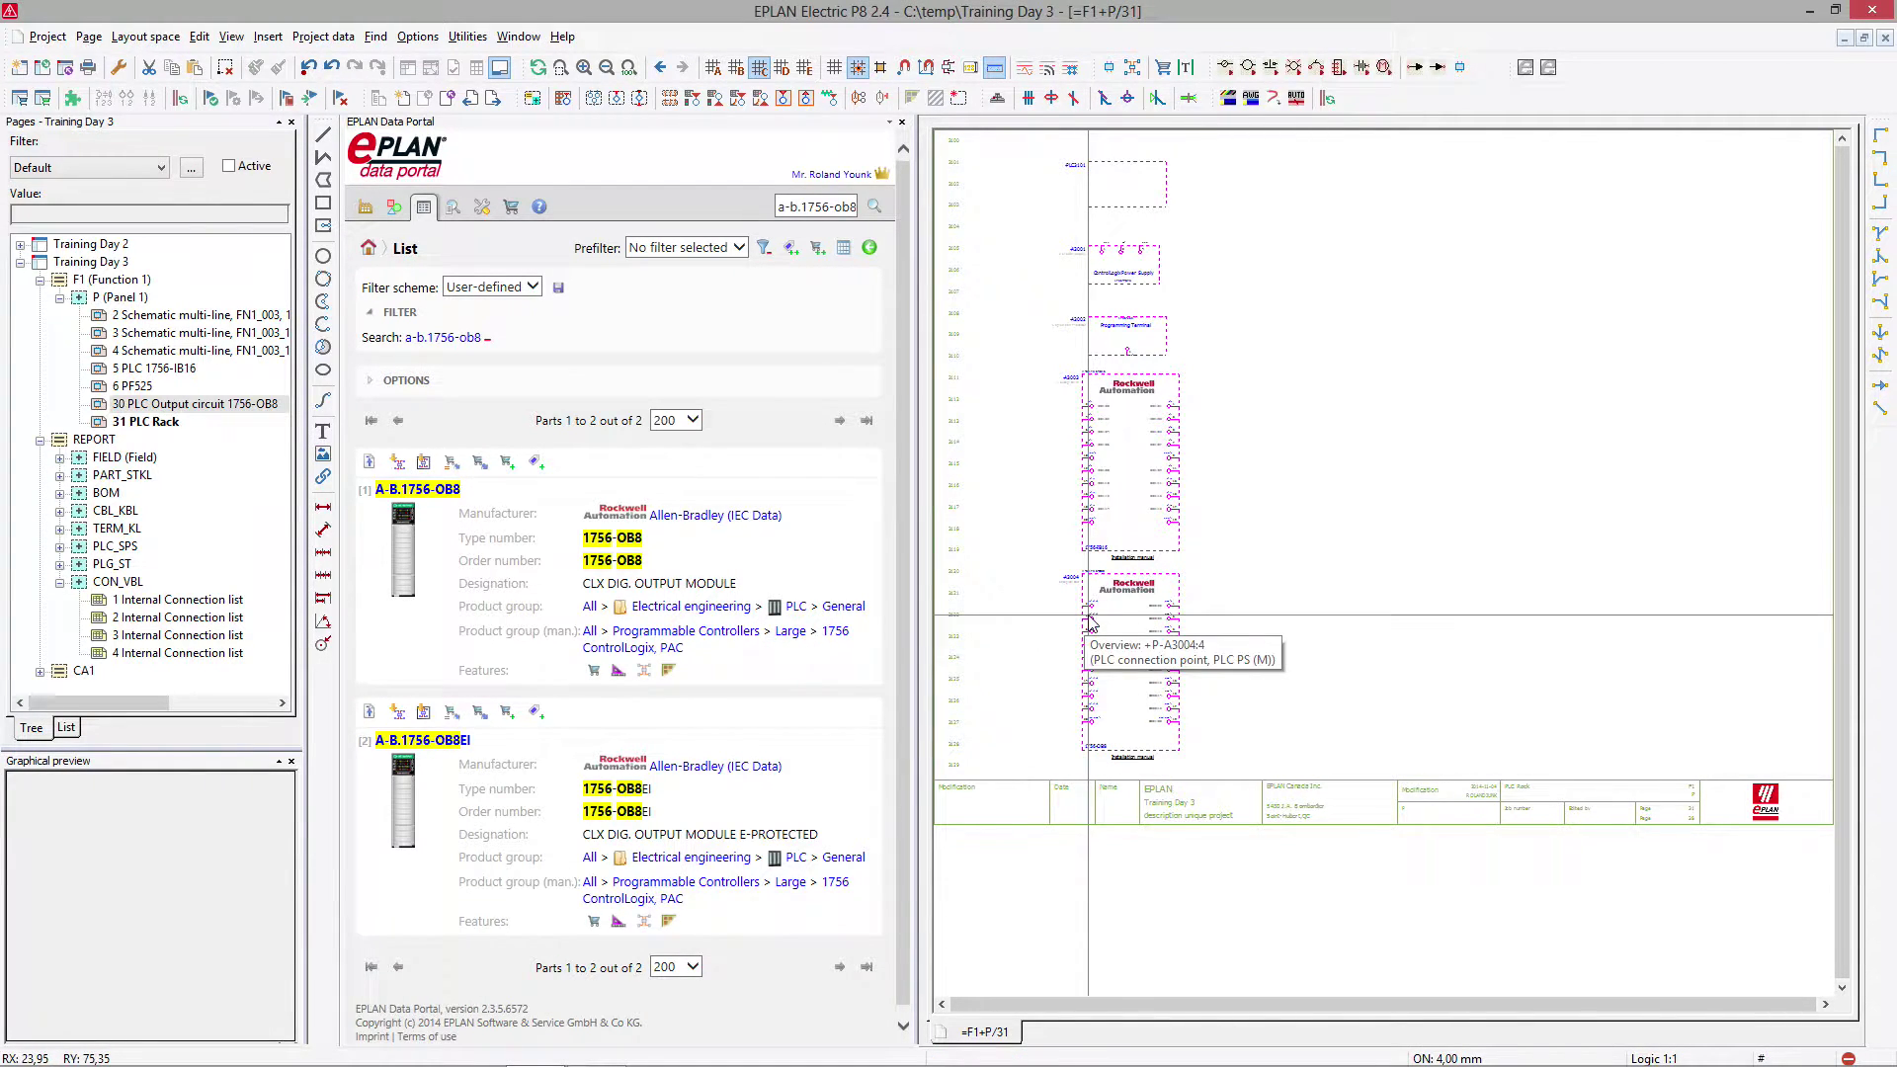
Close the Data Portal to give the page 31 drawing area the full width.
key("z")
left_click(944, 139)
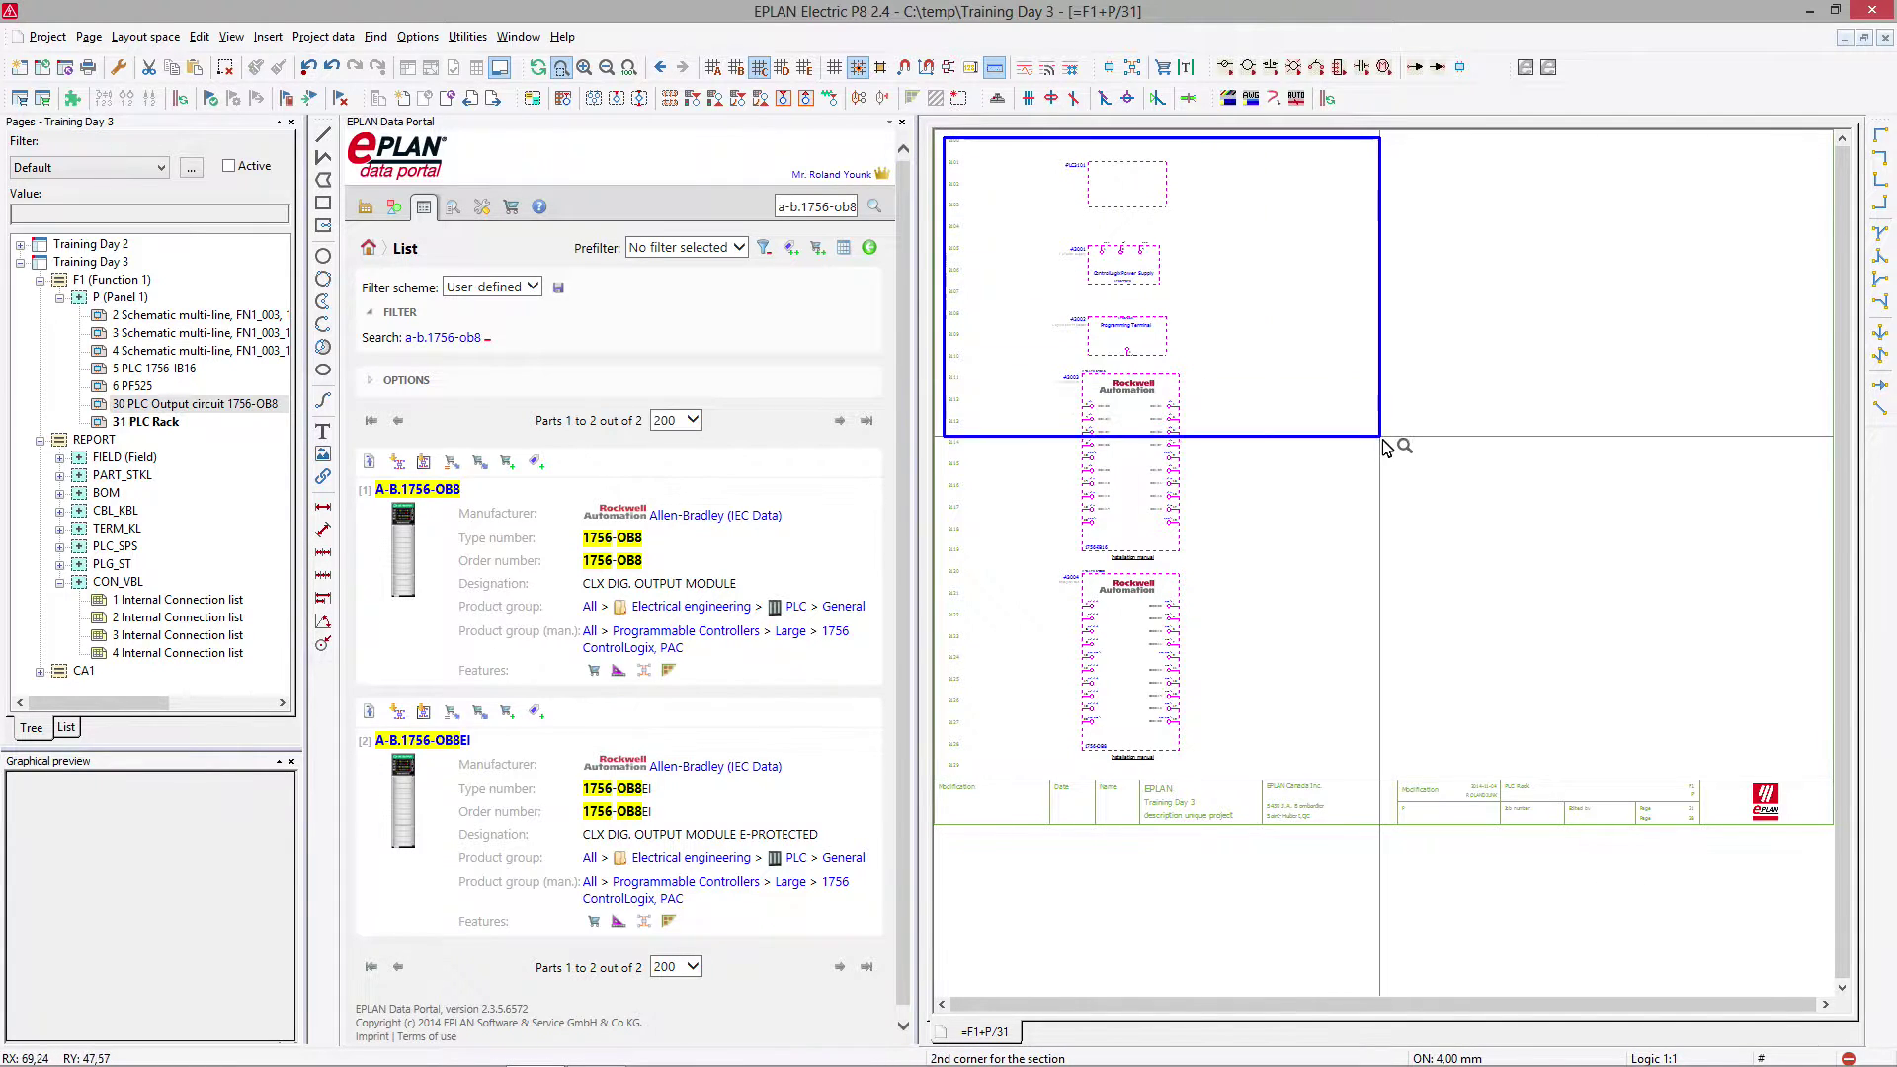
left_click(1384, 447)
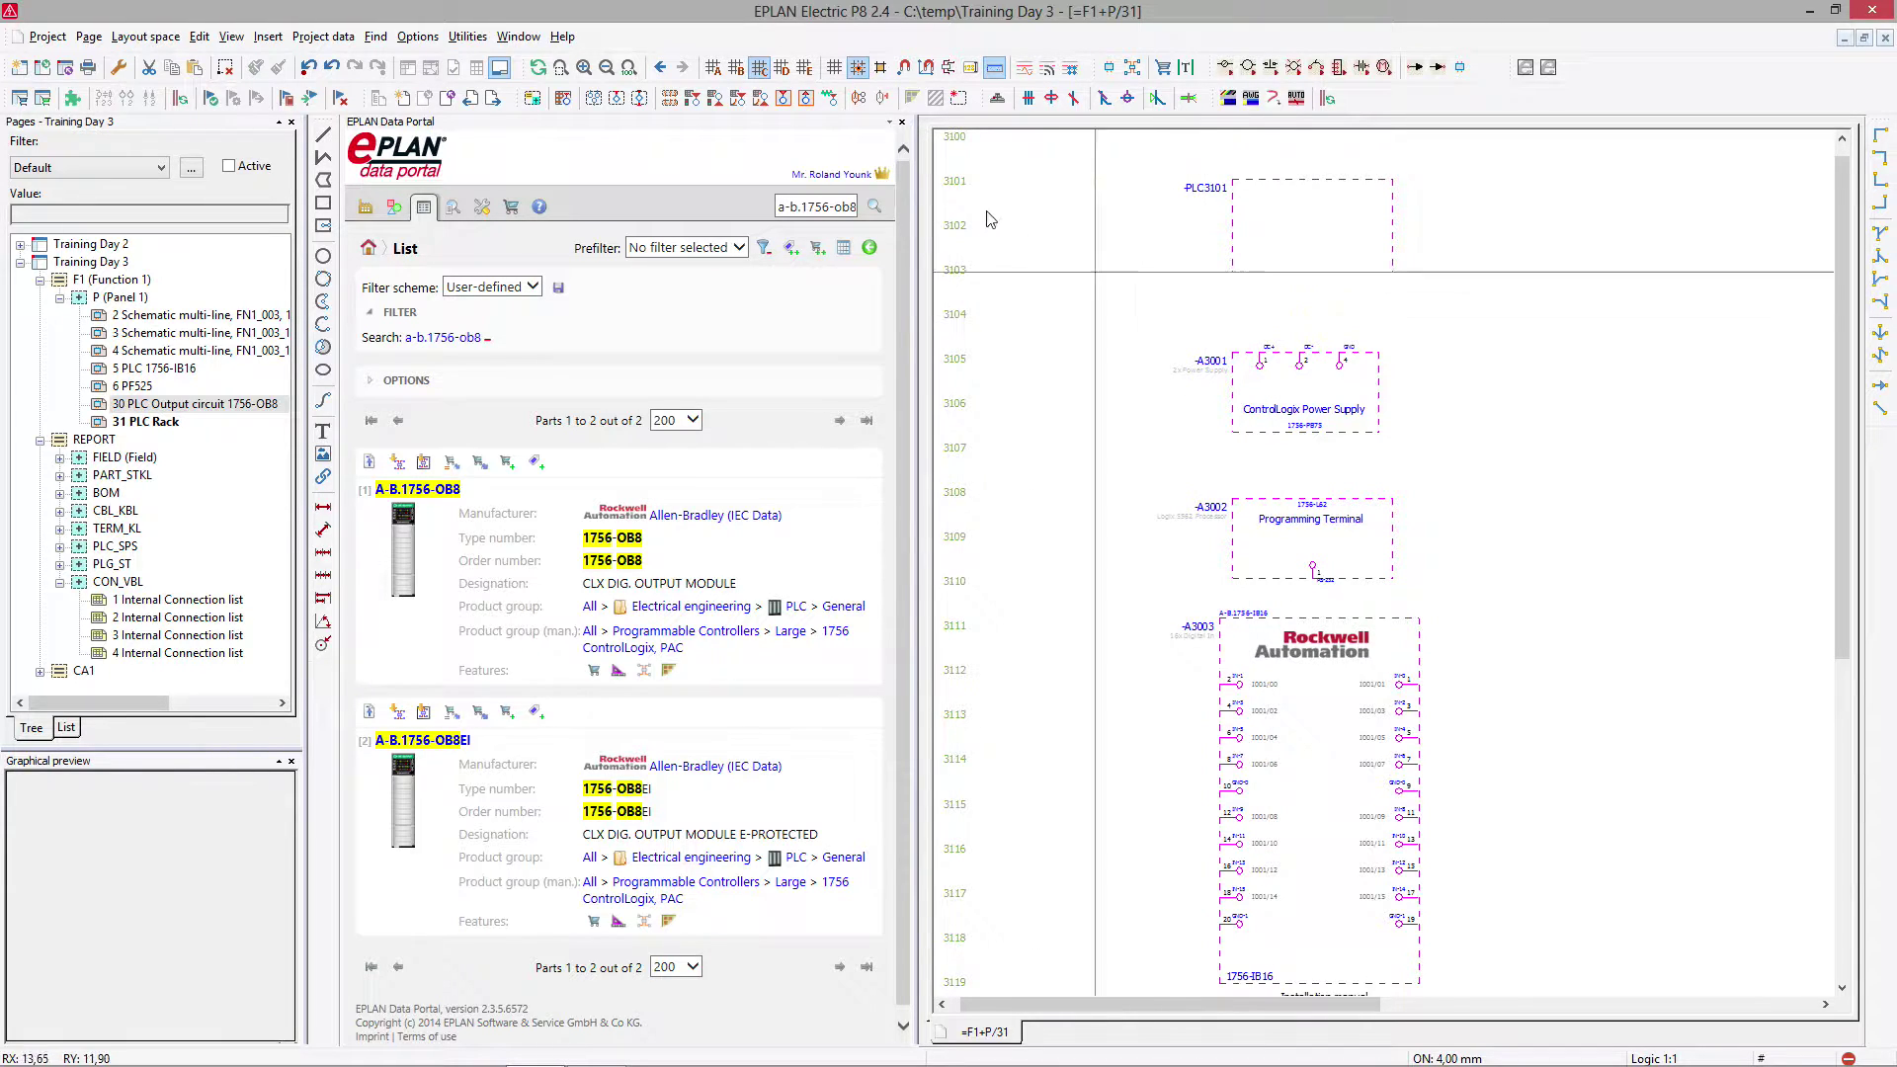
left_click(901, 122)
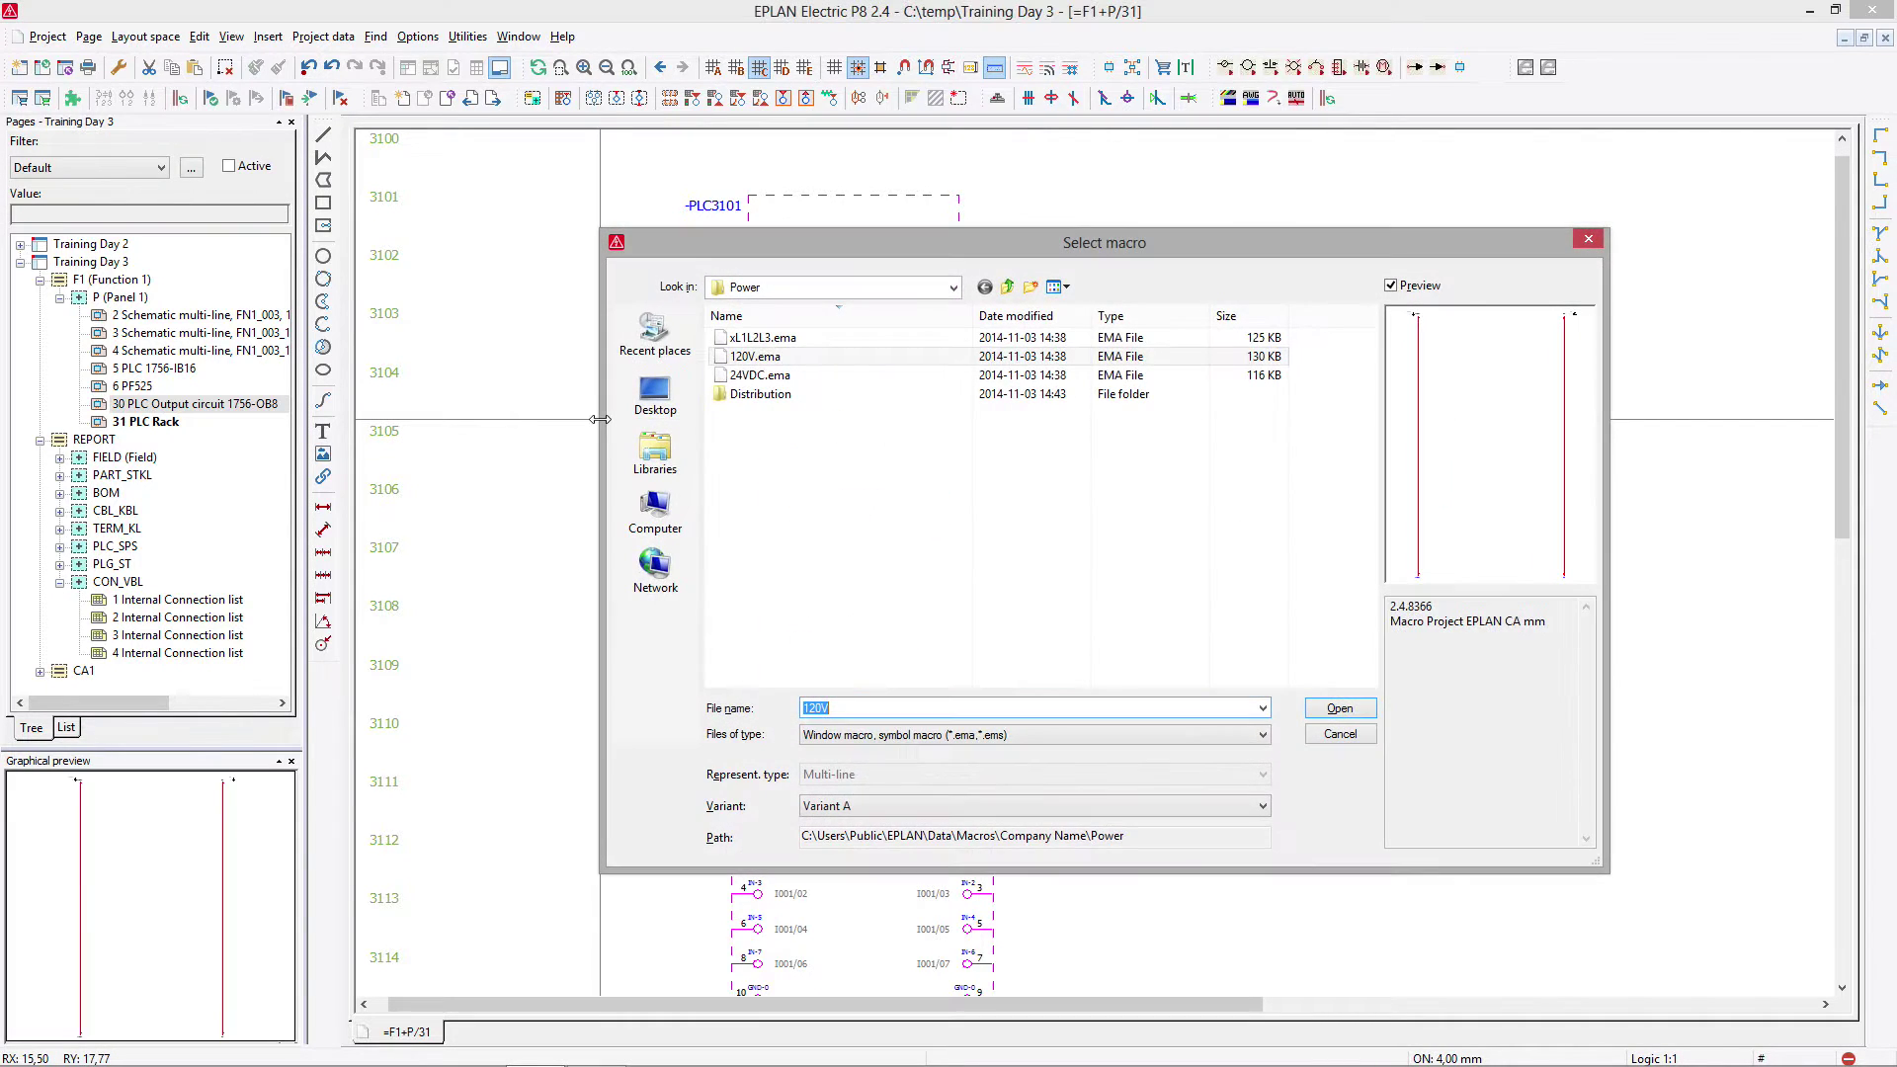
key("Return")
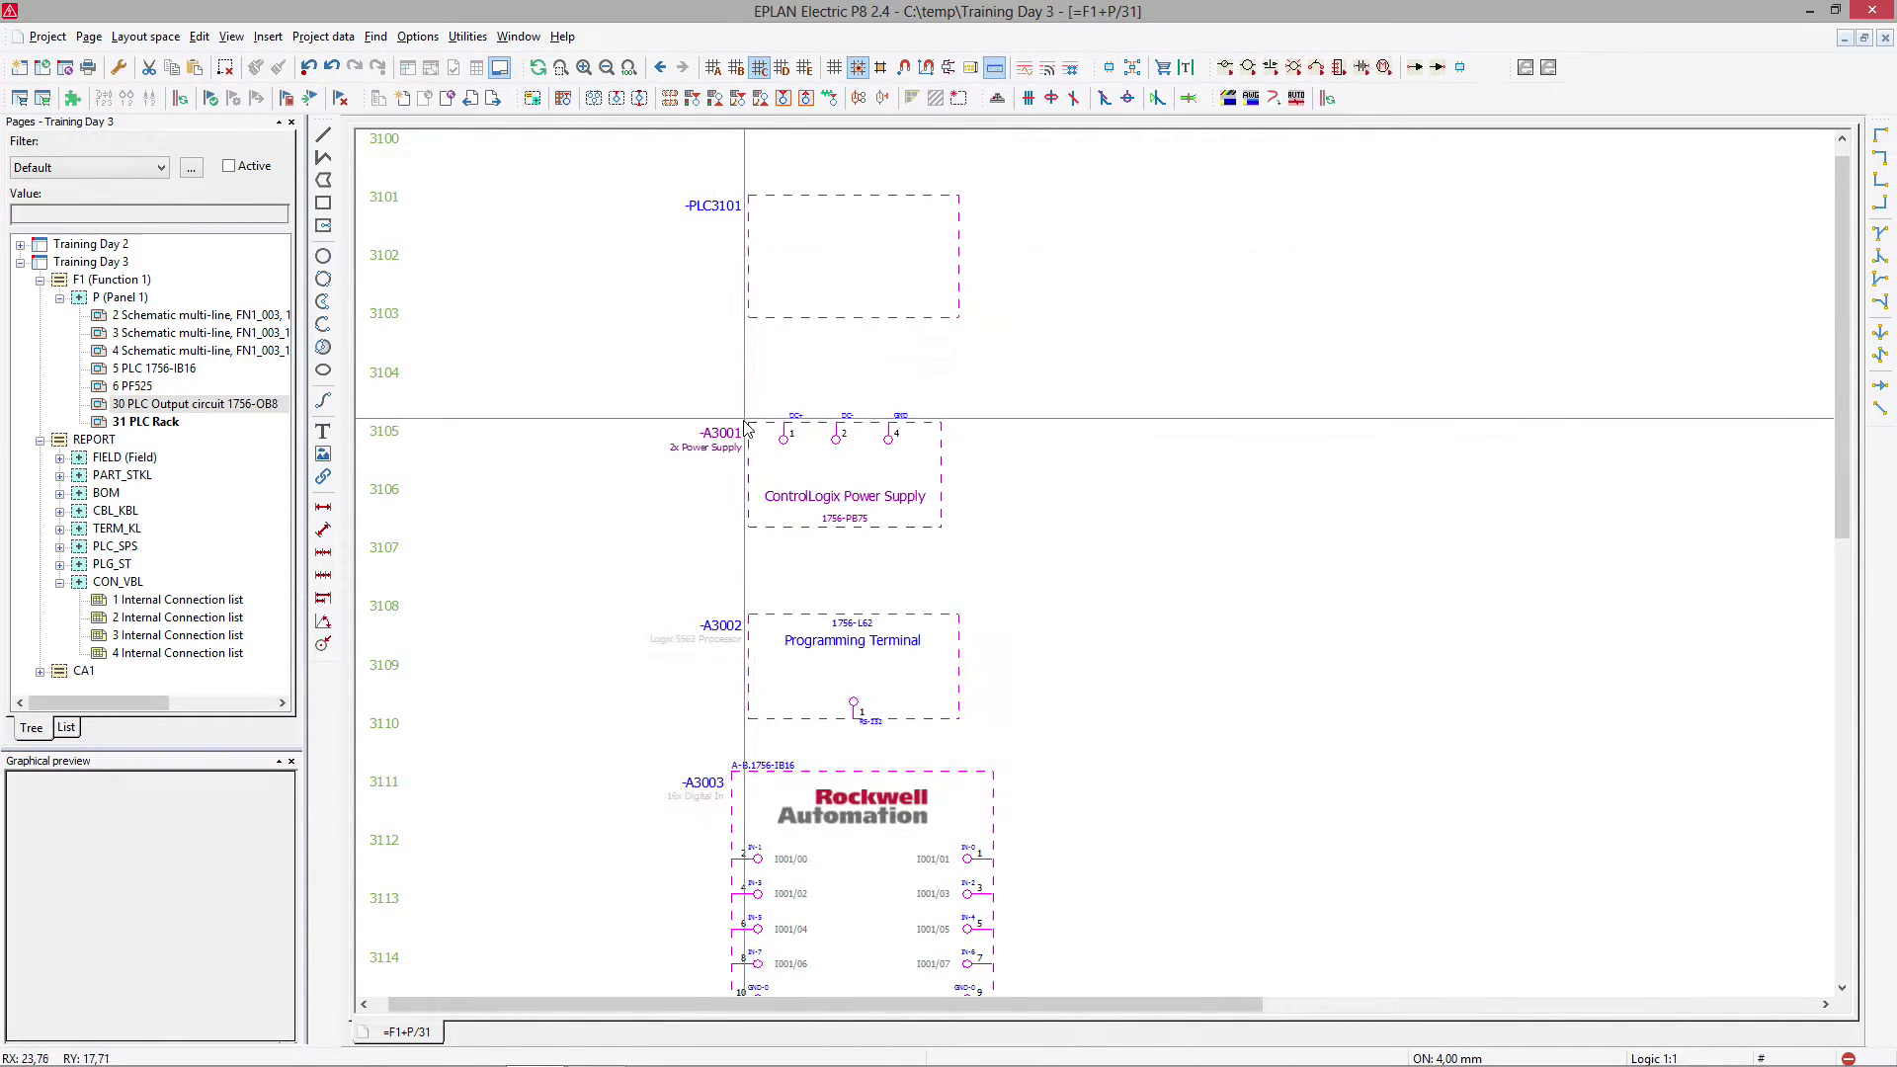
View external documents 1 and 3 of the power supply's part A-B.1756-PB75, and close the web pages and properties.
left_click(745, 421)
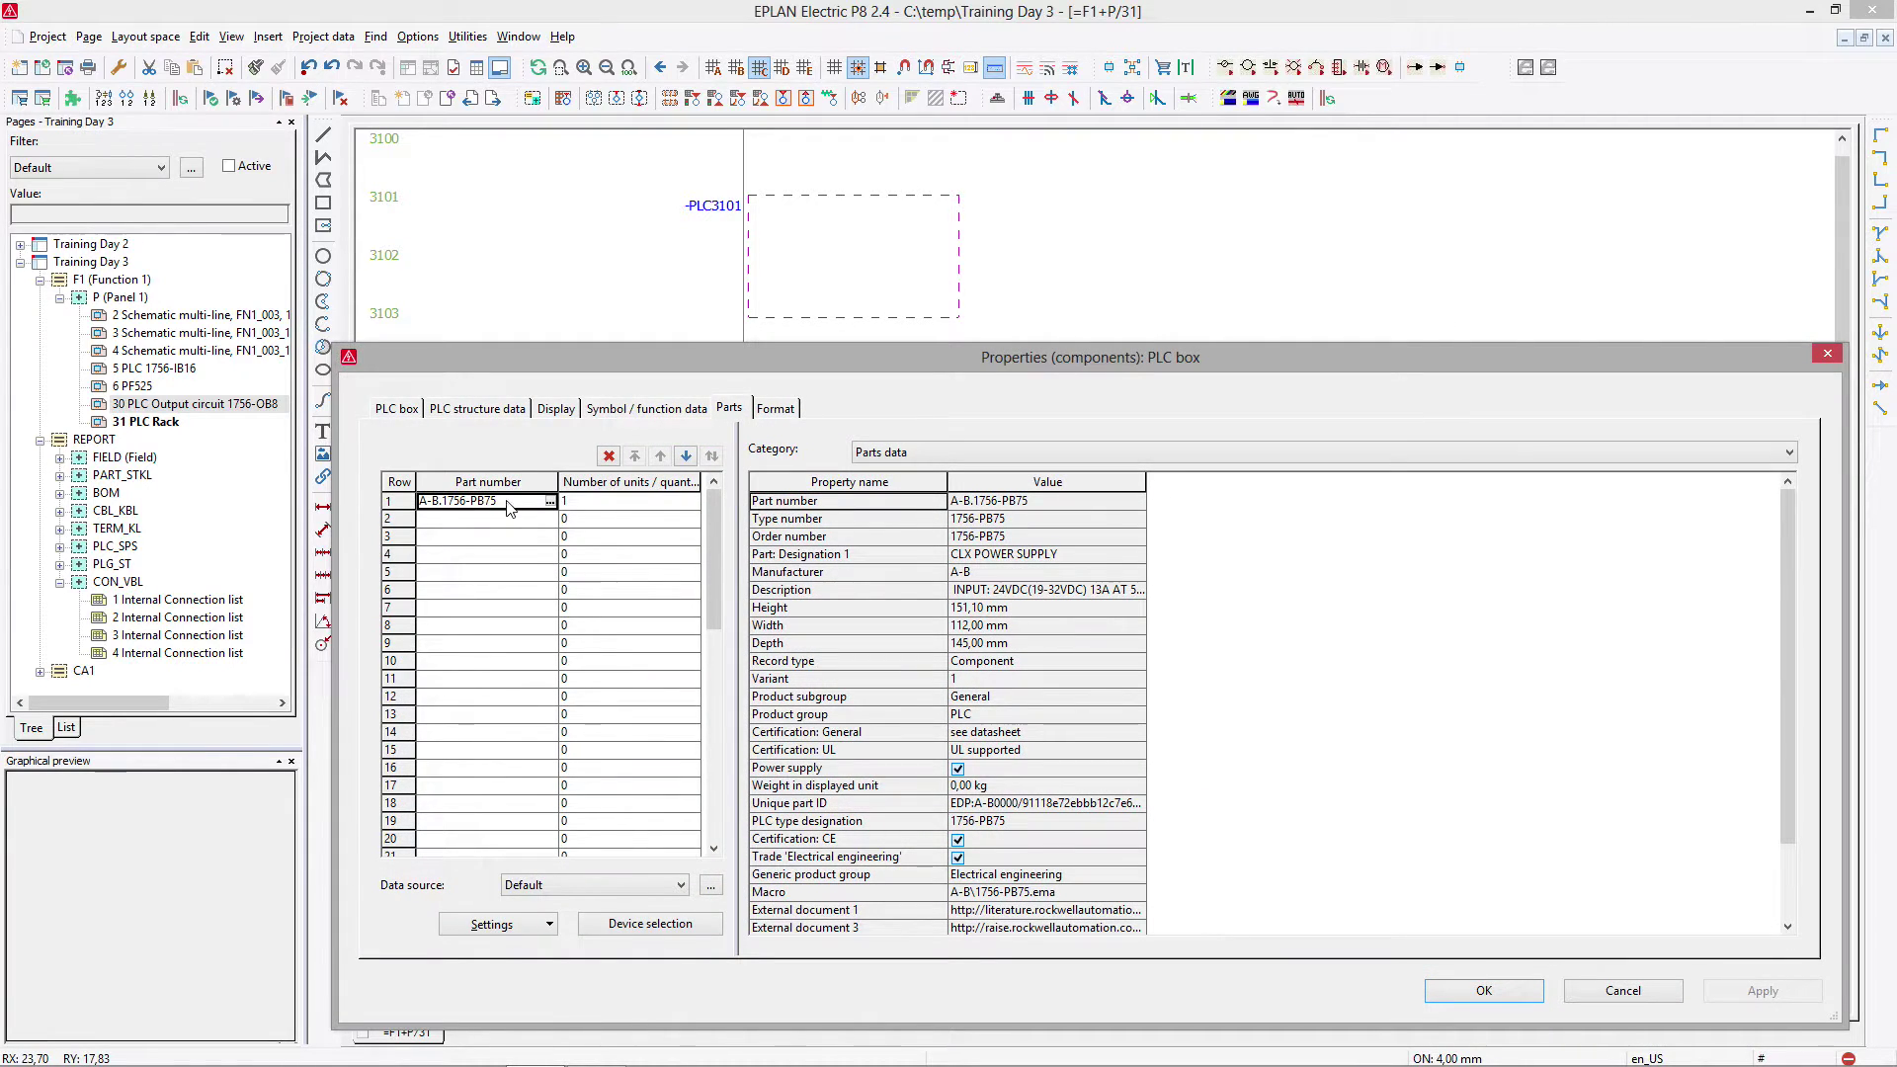
right_click(507, 507)
mouse_move(588, 609)
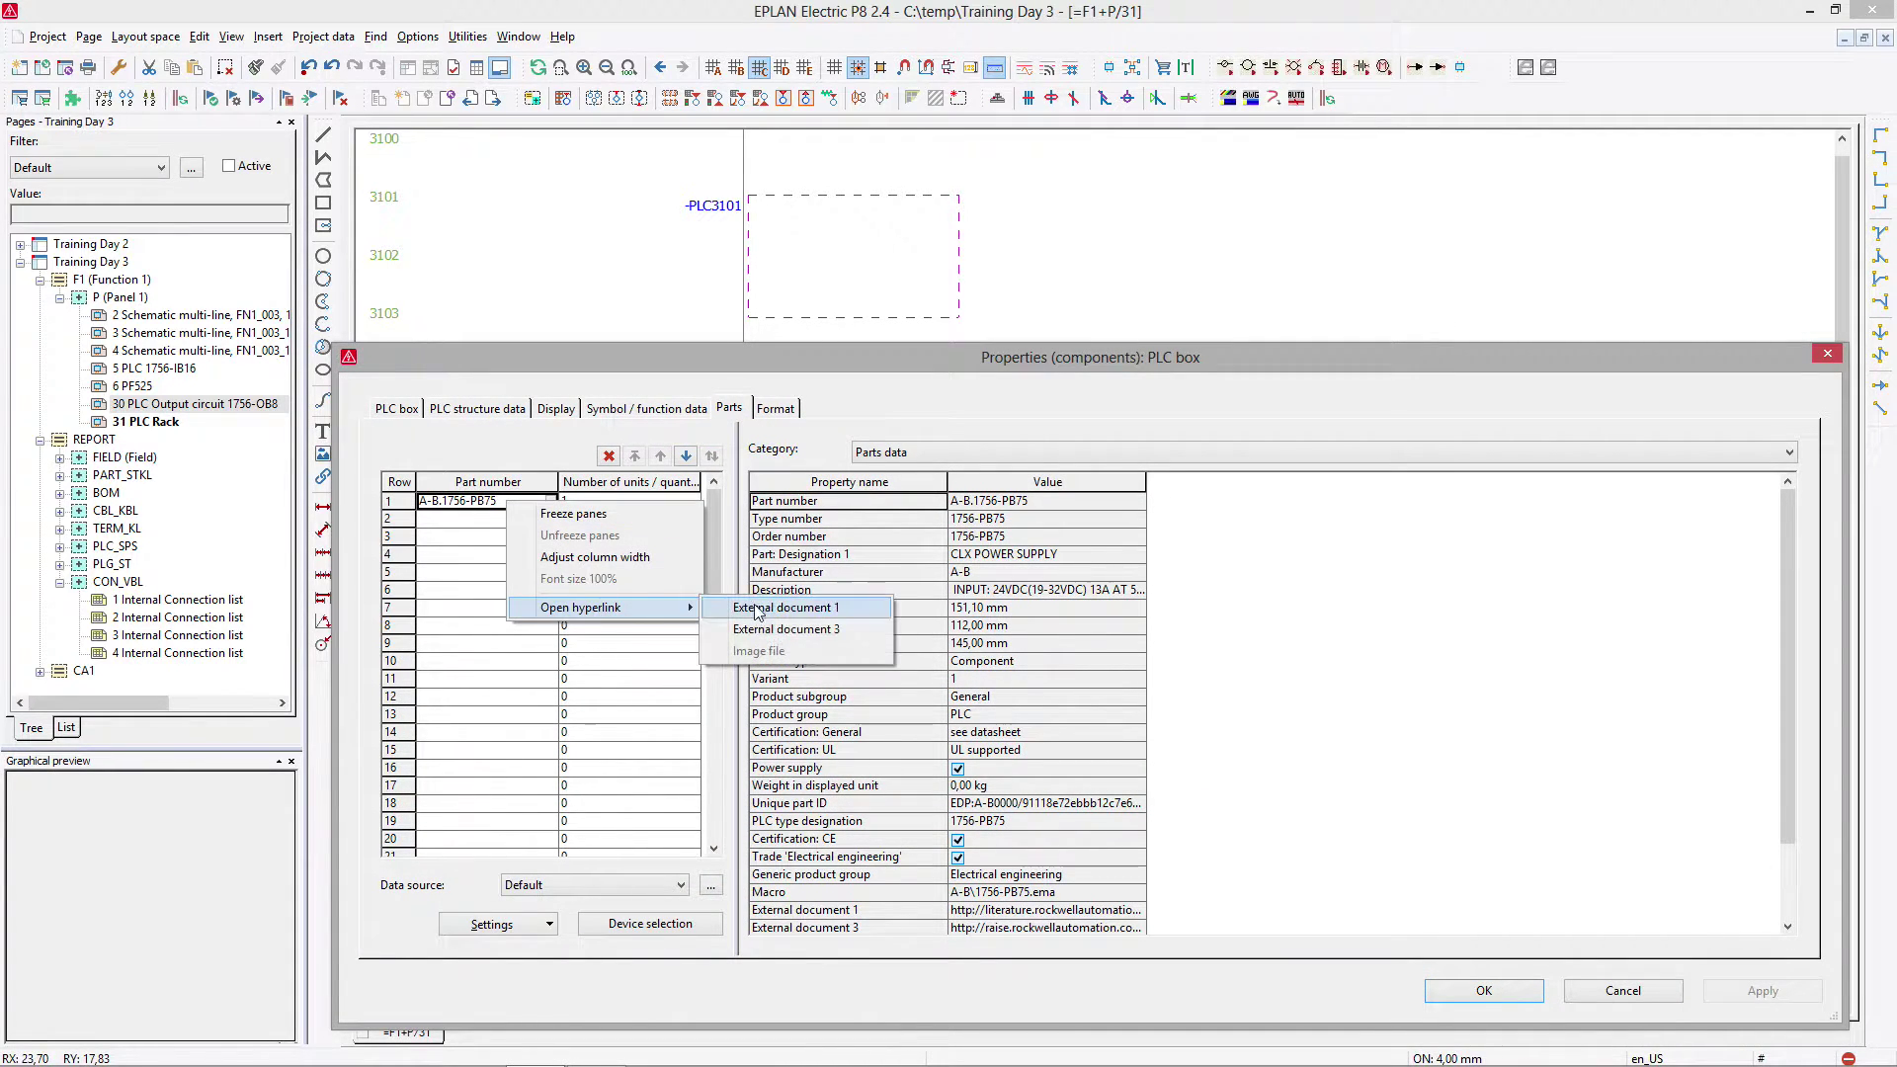
left_click(810, 613)
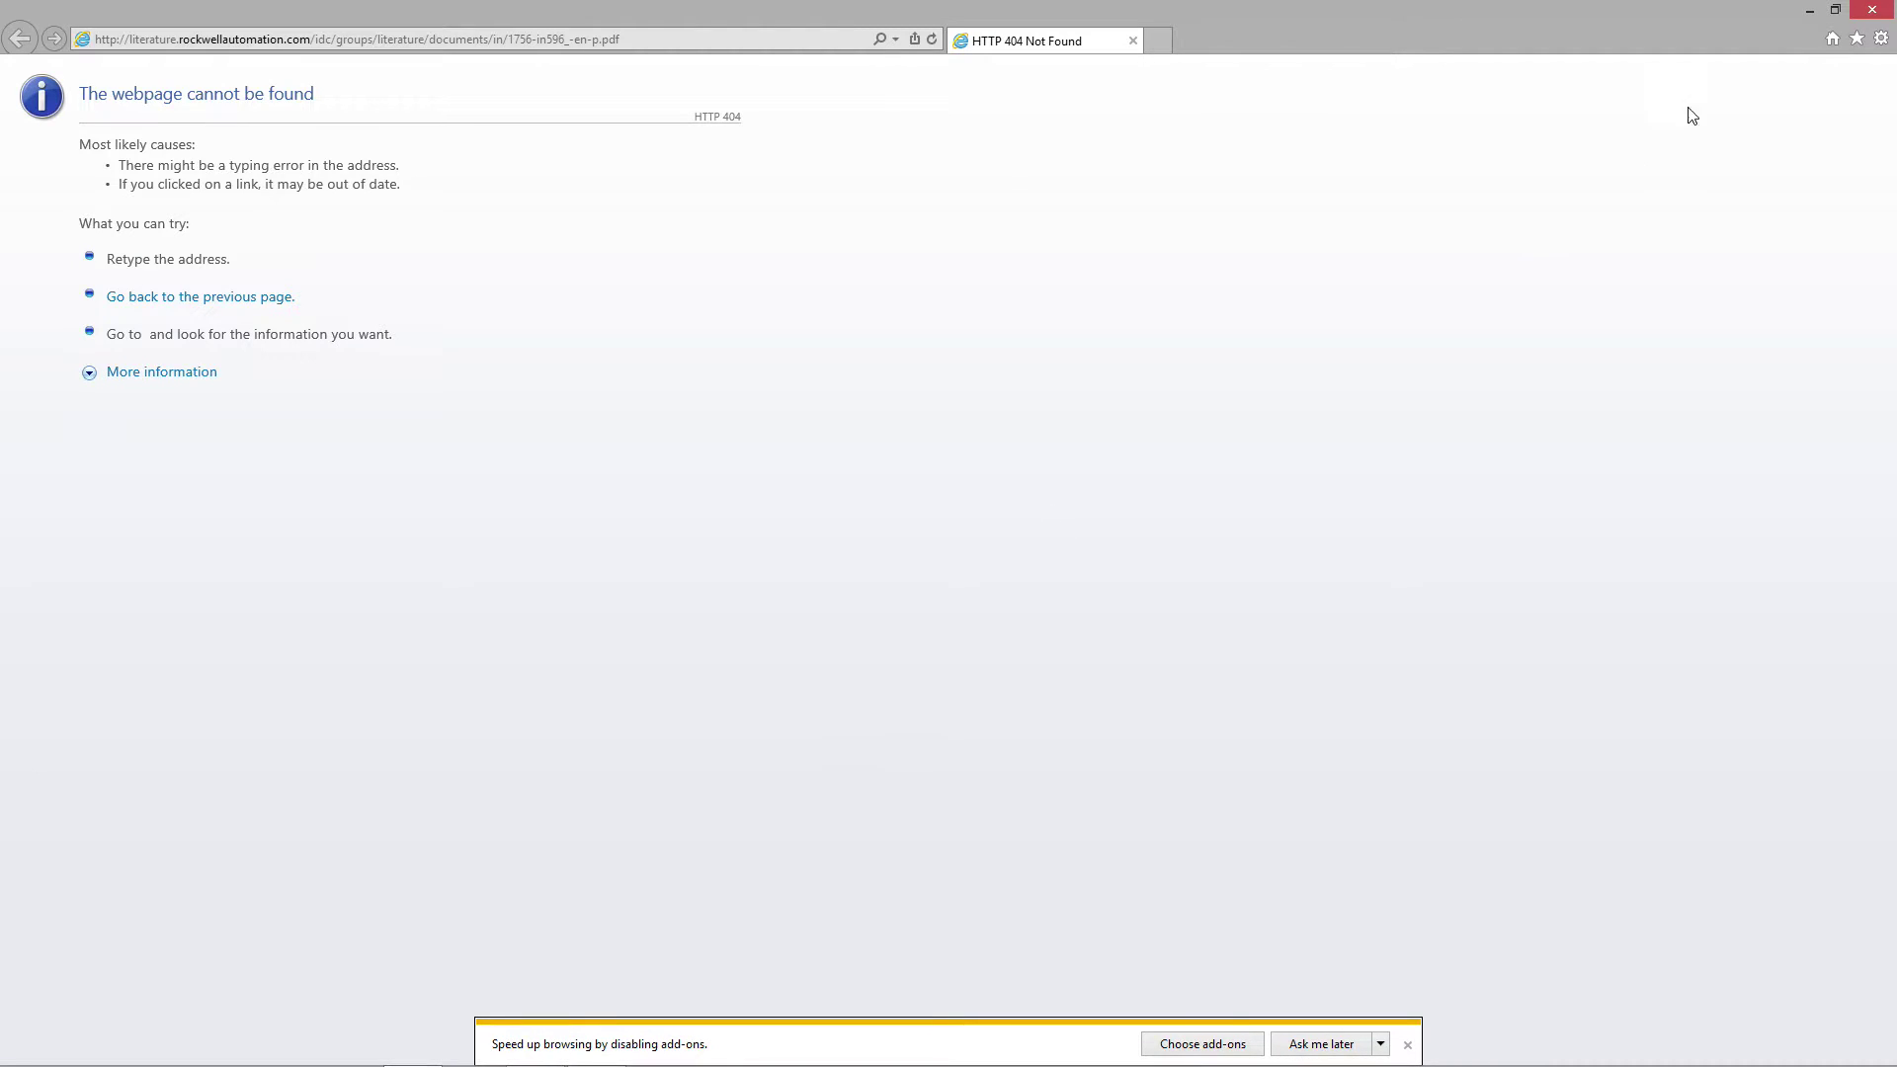
left_click(1875, 13)
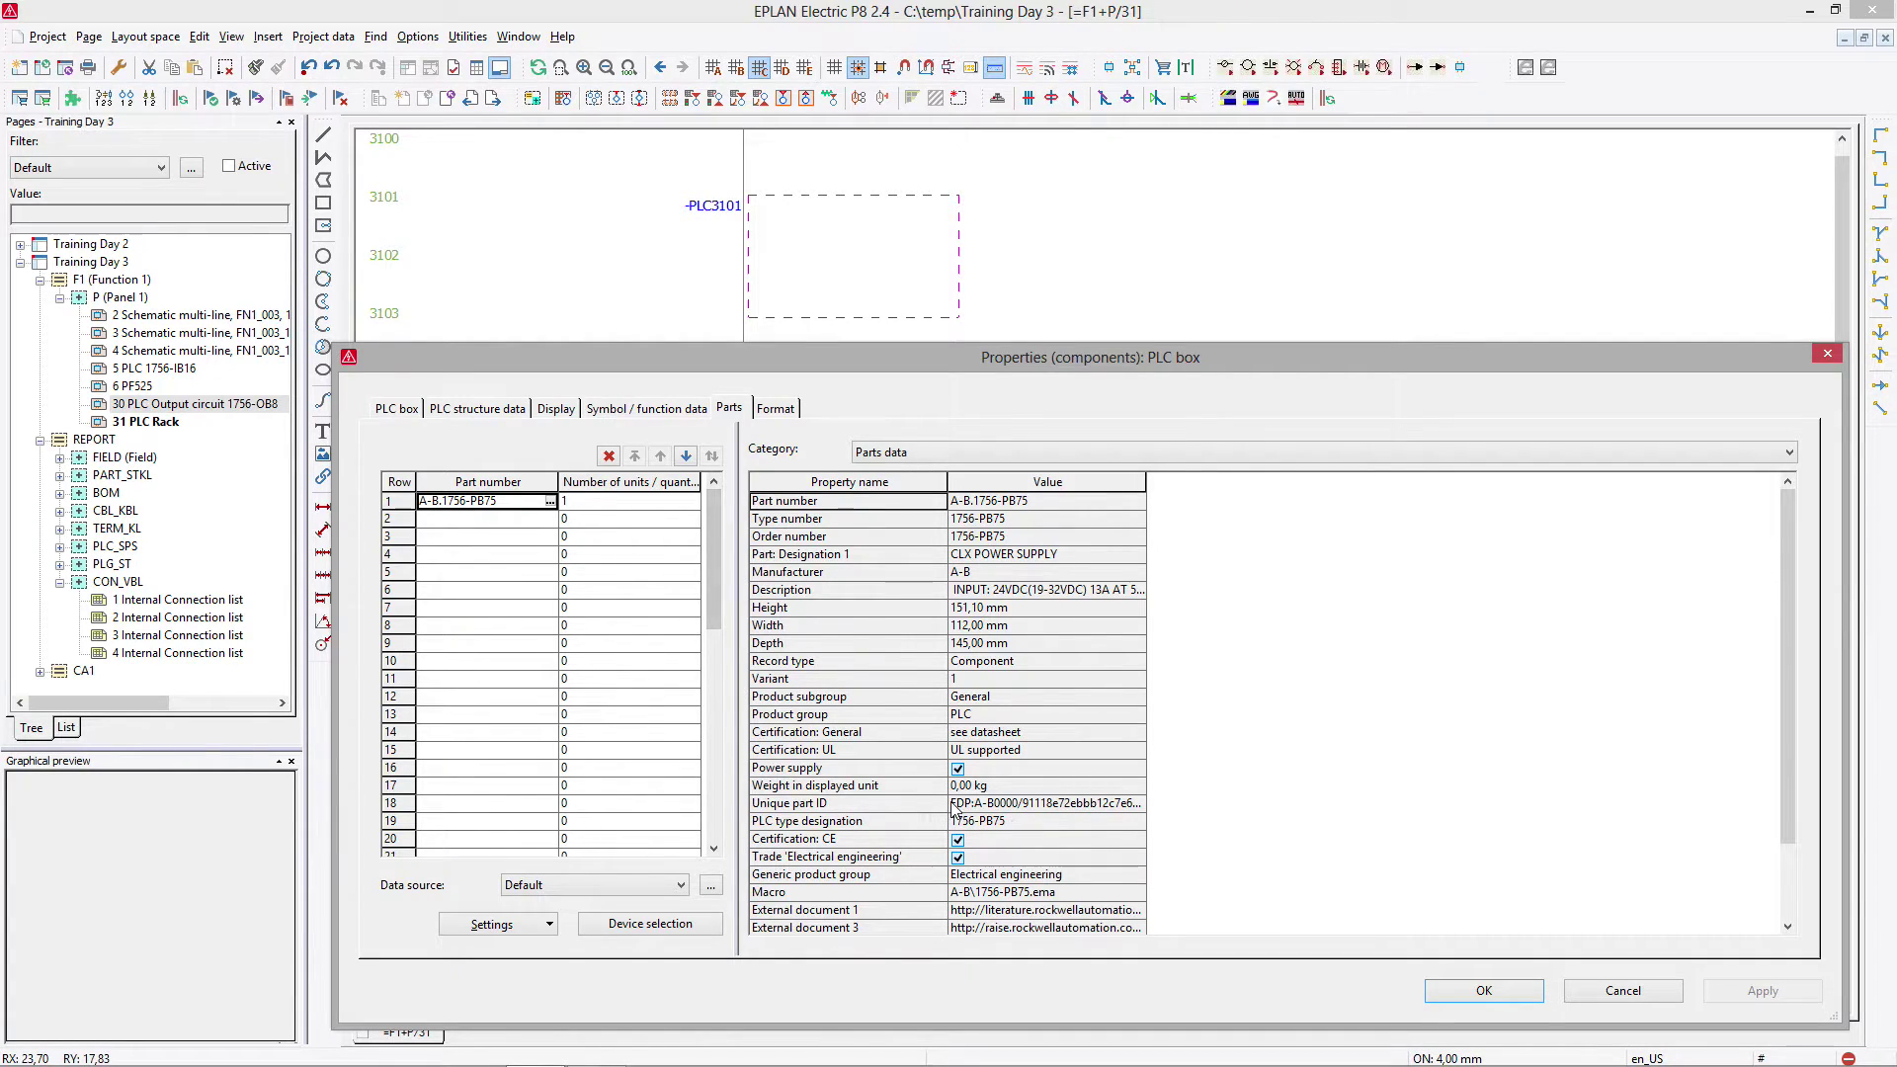
right_click(539, 511)
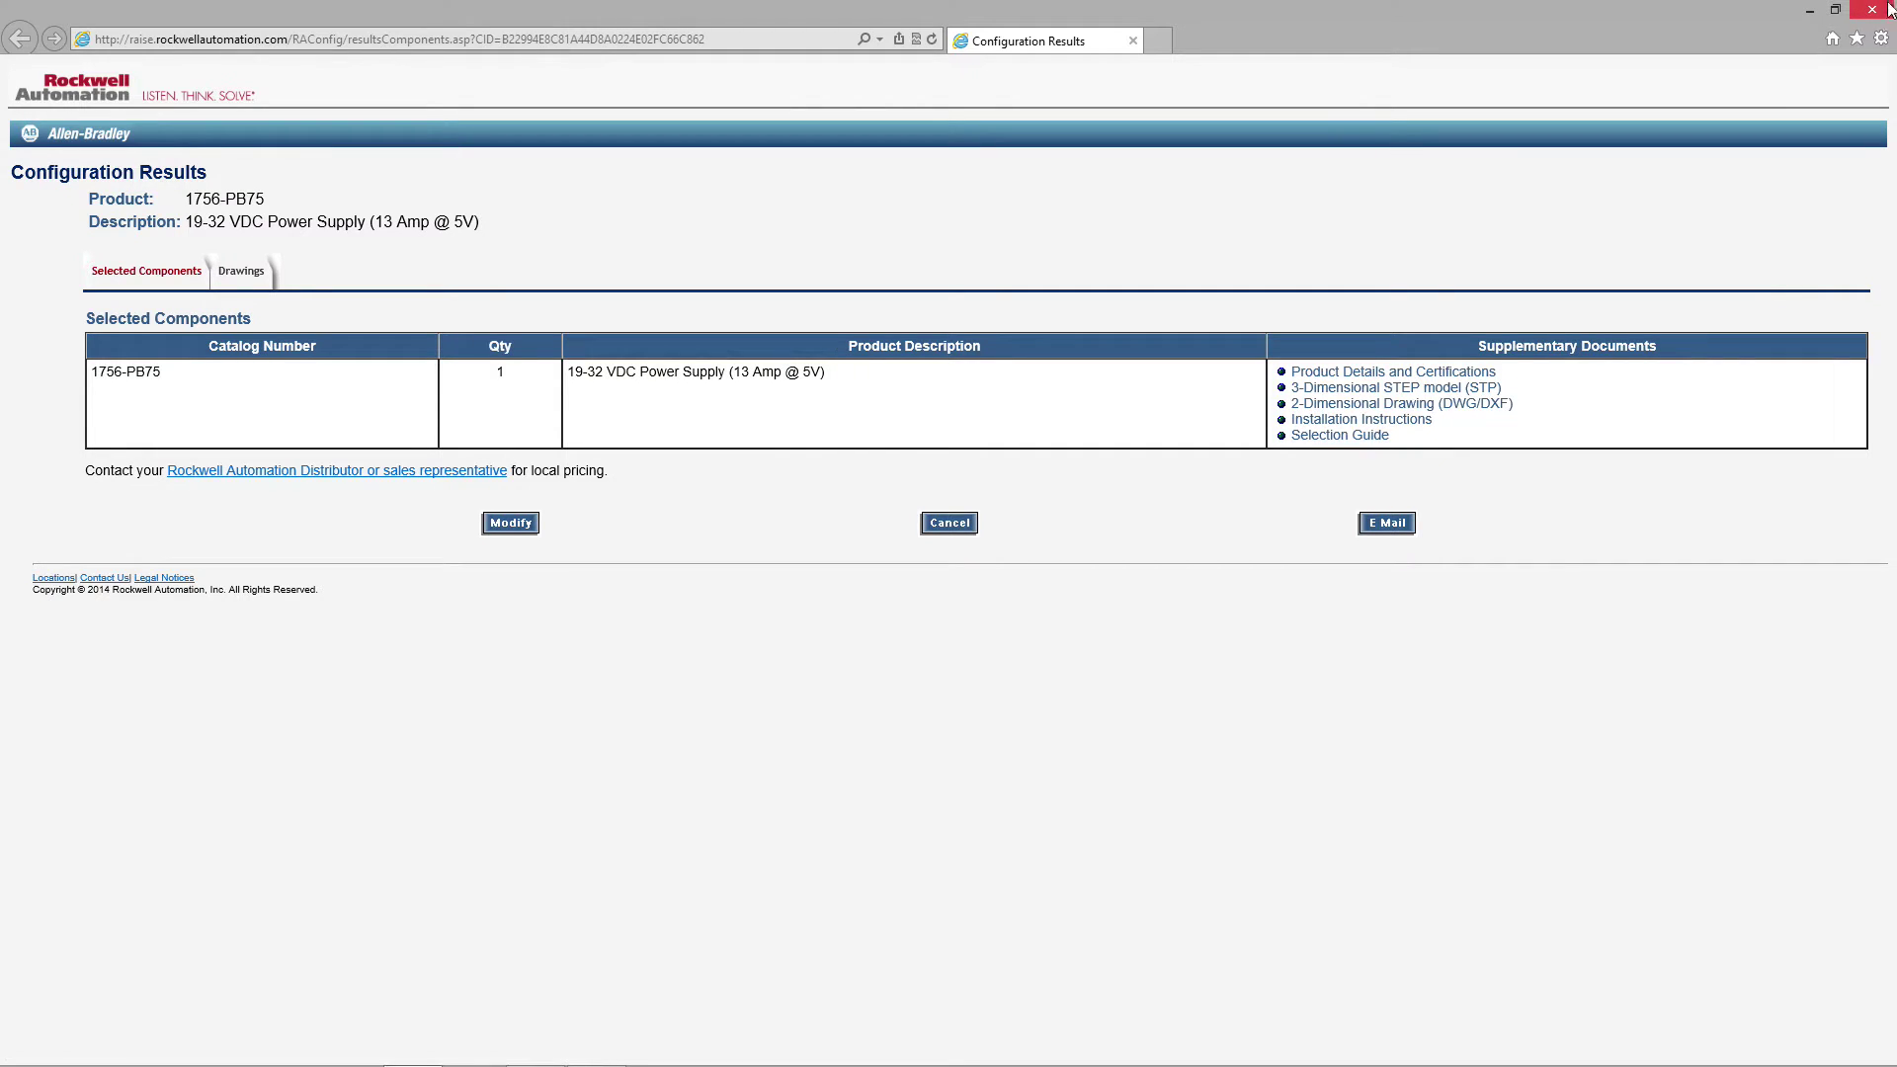
key("alt+Tab")
key("Return")
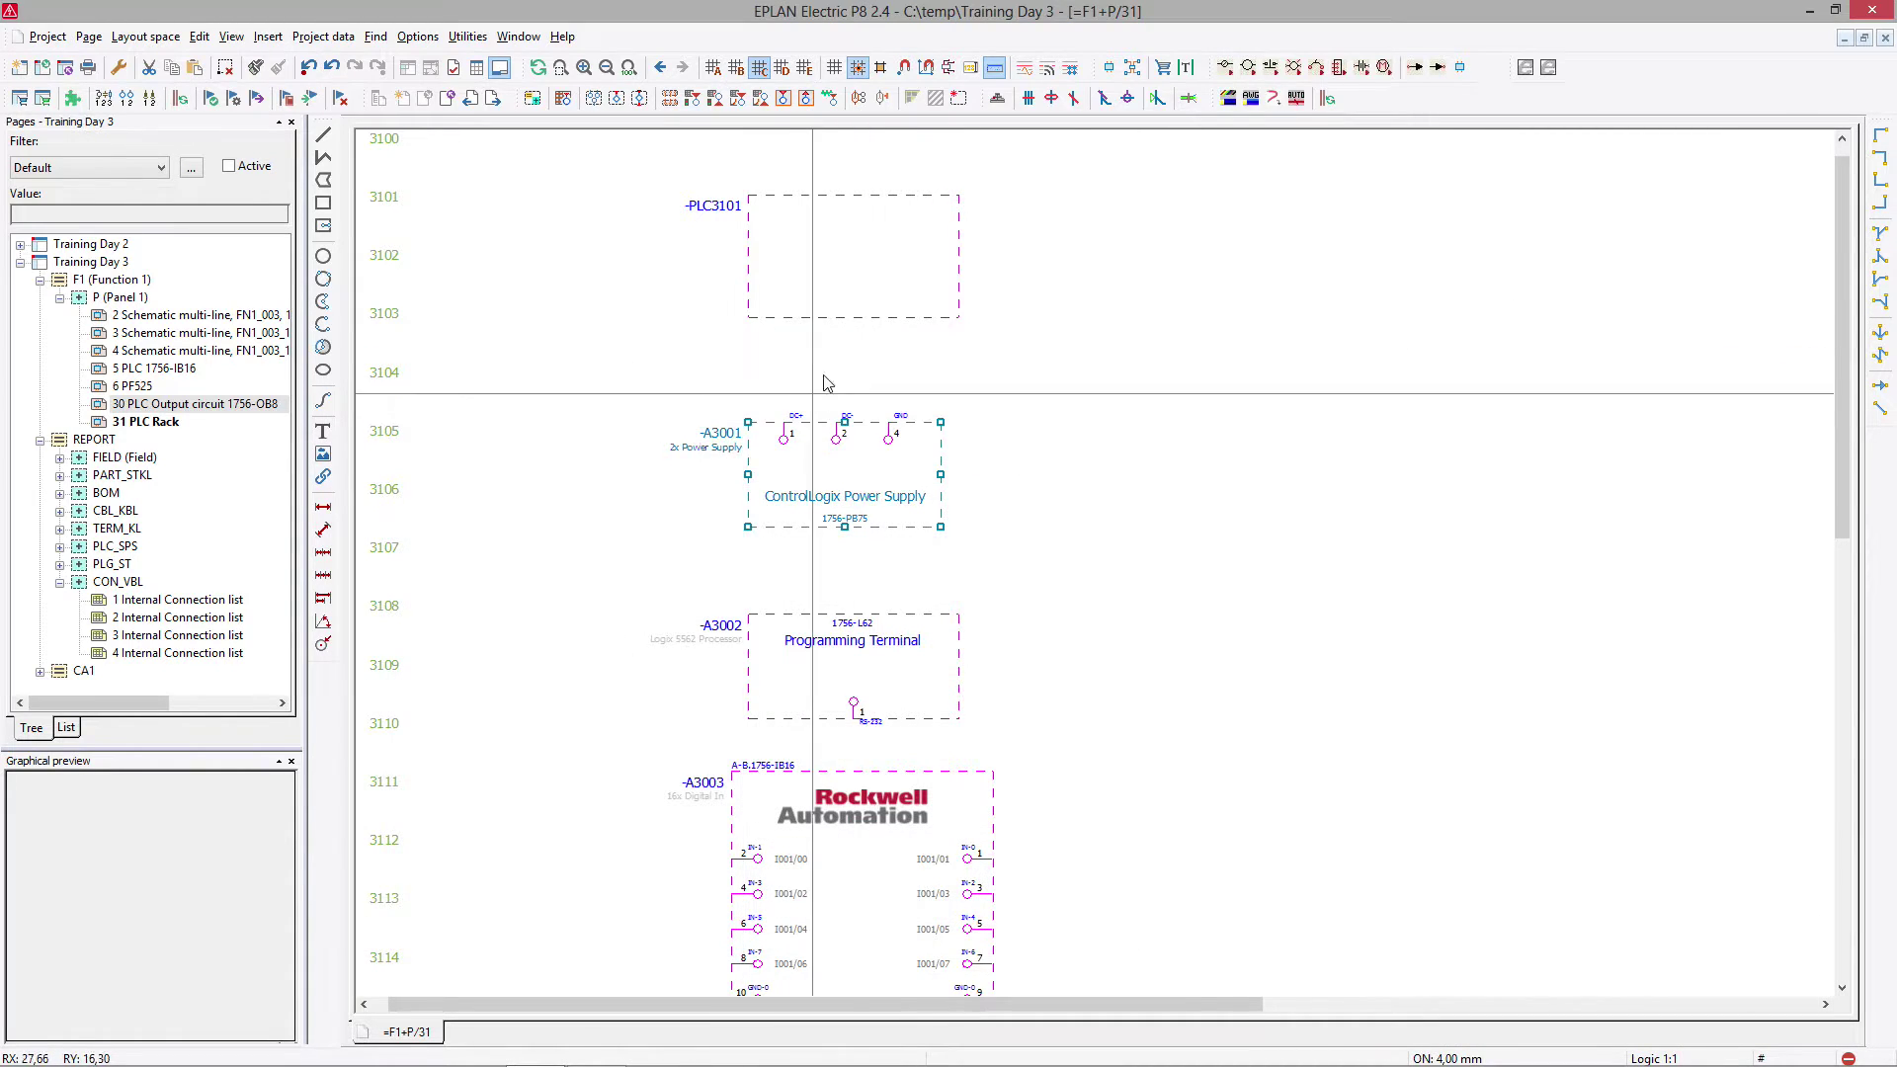
Insert the window macro 24VDC.ema at the page's upper edge with its potential lines on either side of the devices, numbering the potentials.
left_click(685, 400)
key("m")
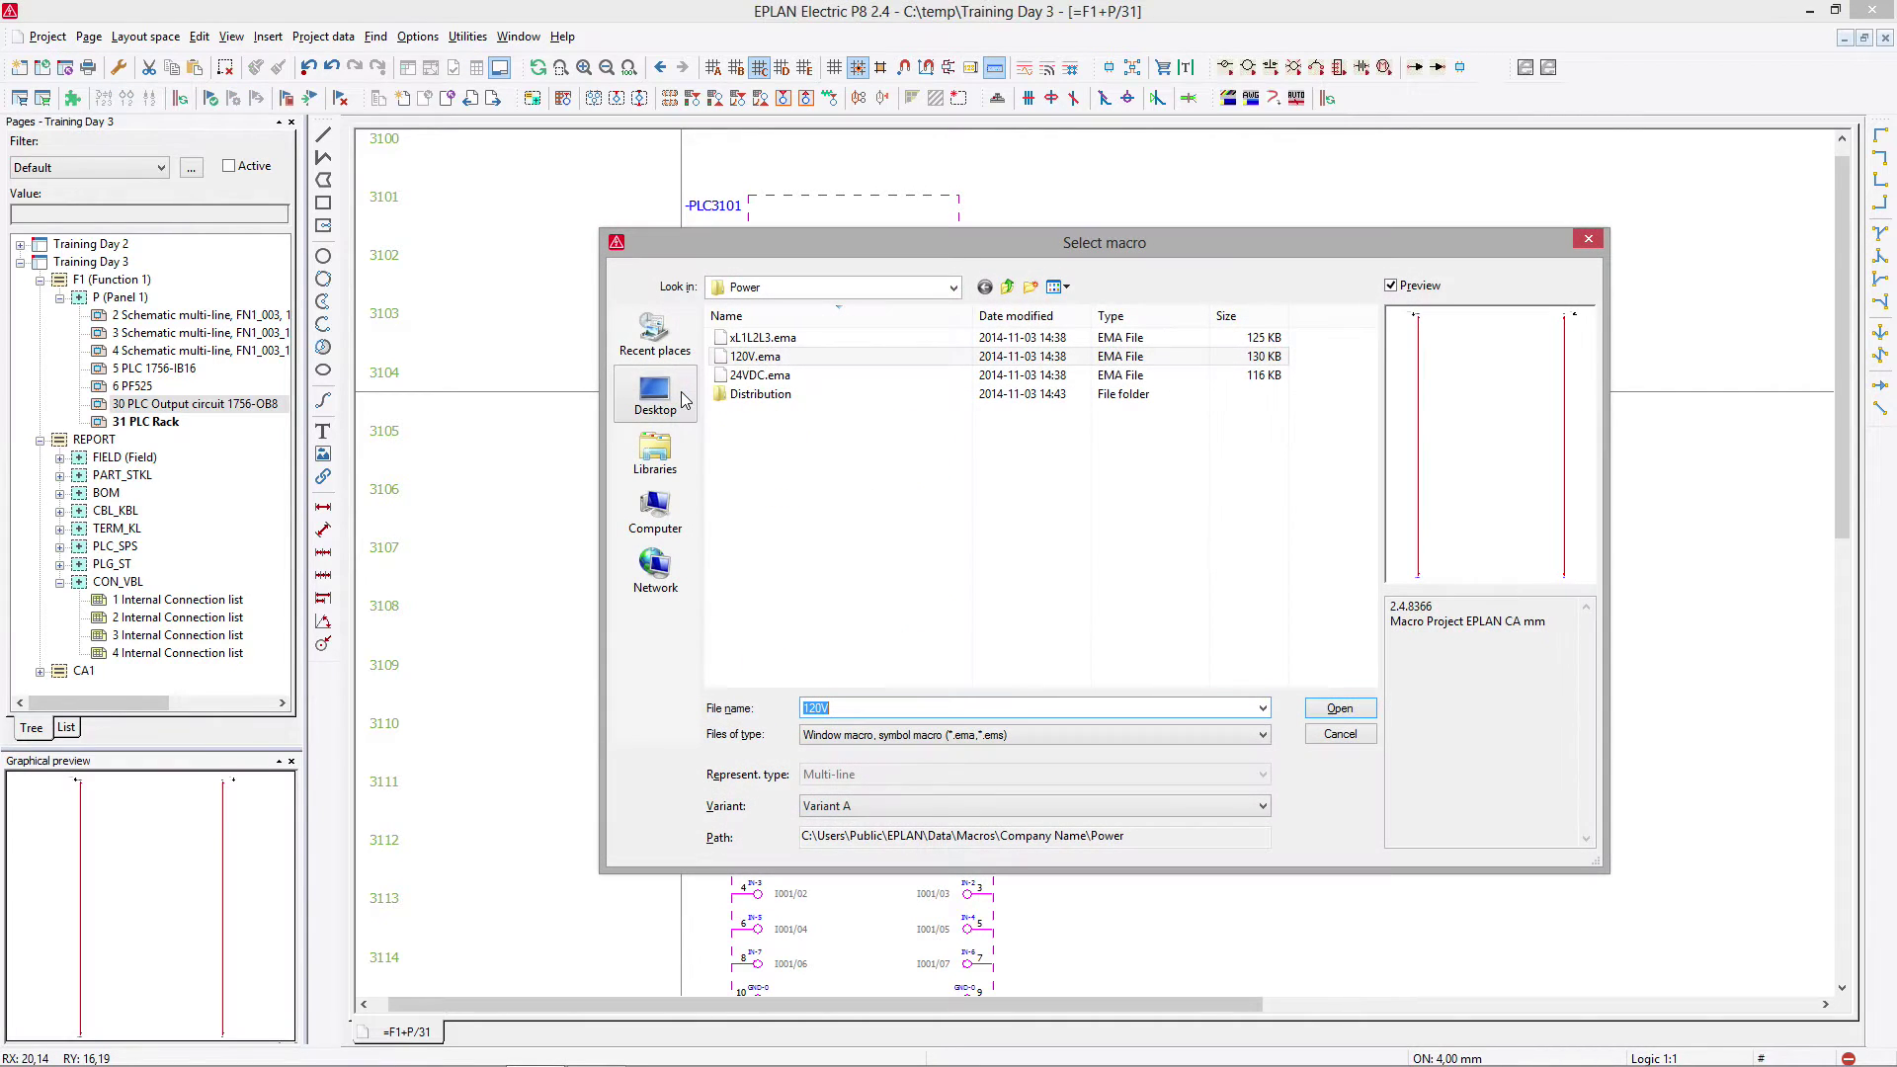
left_click(761, 376)
left_click(1339, 708)
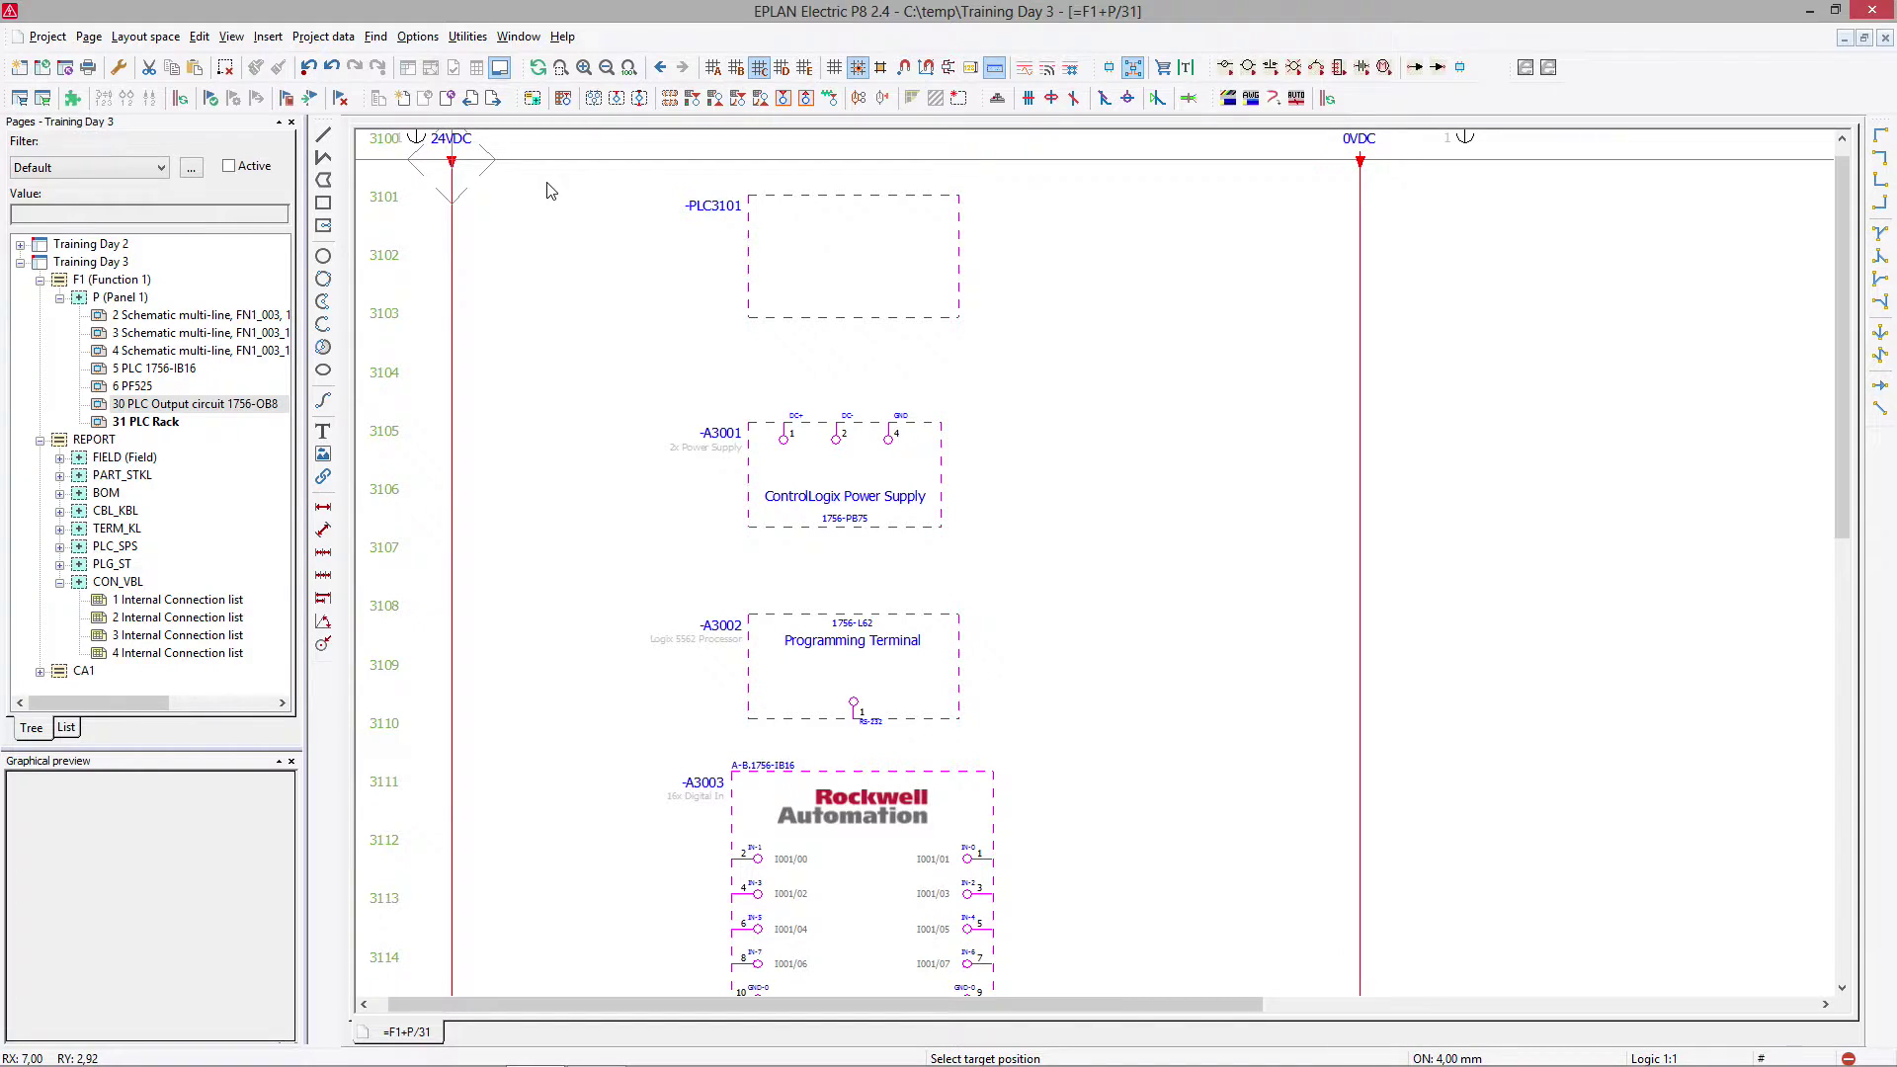
left_click(551, 190)
key("Return")
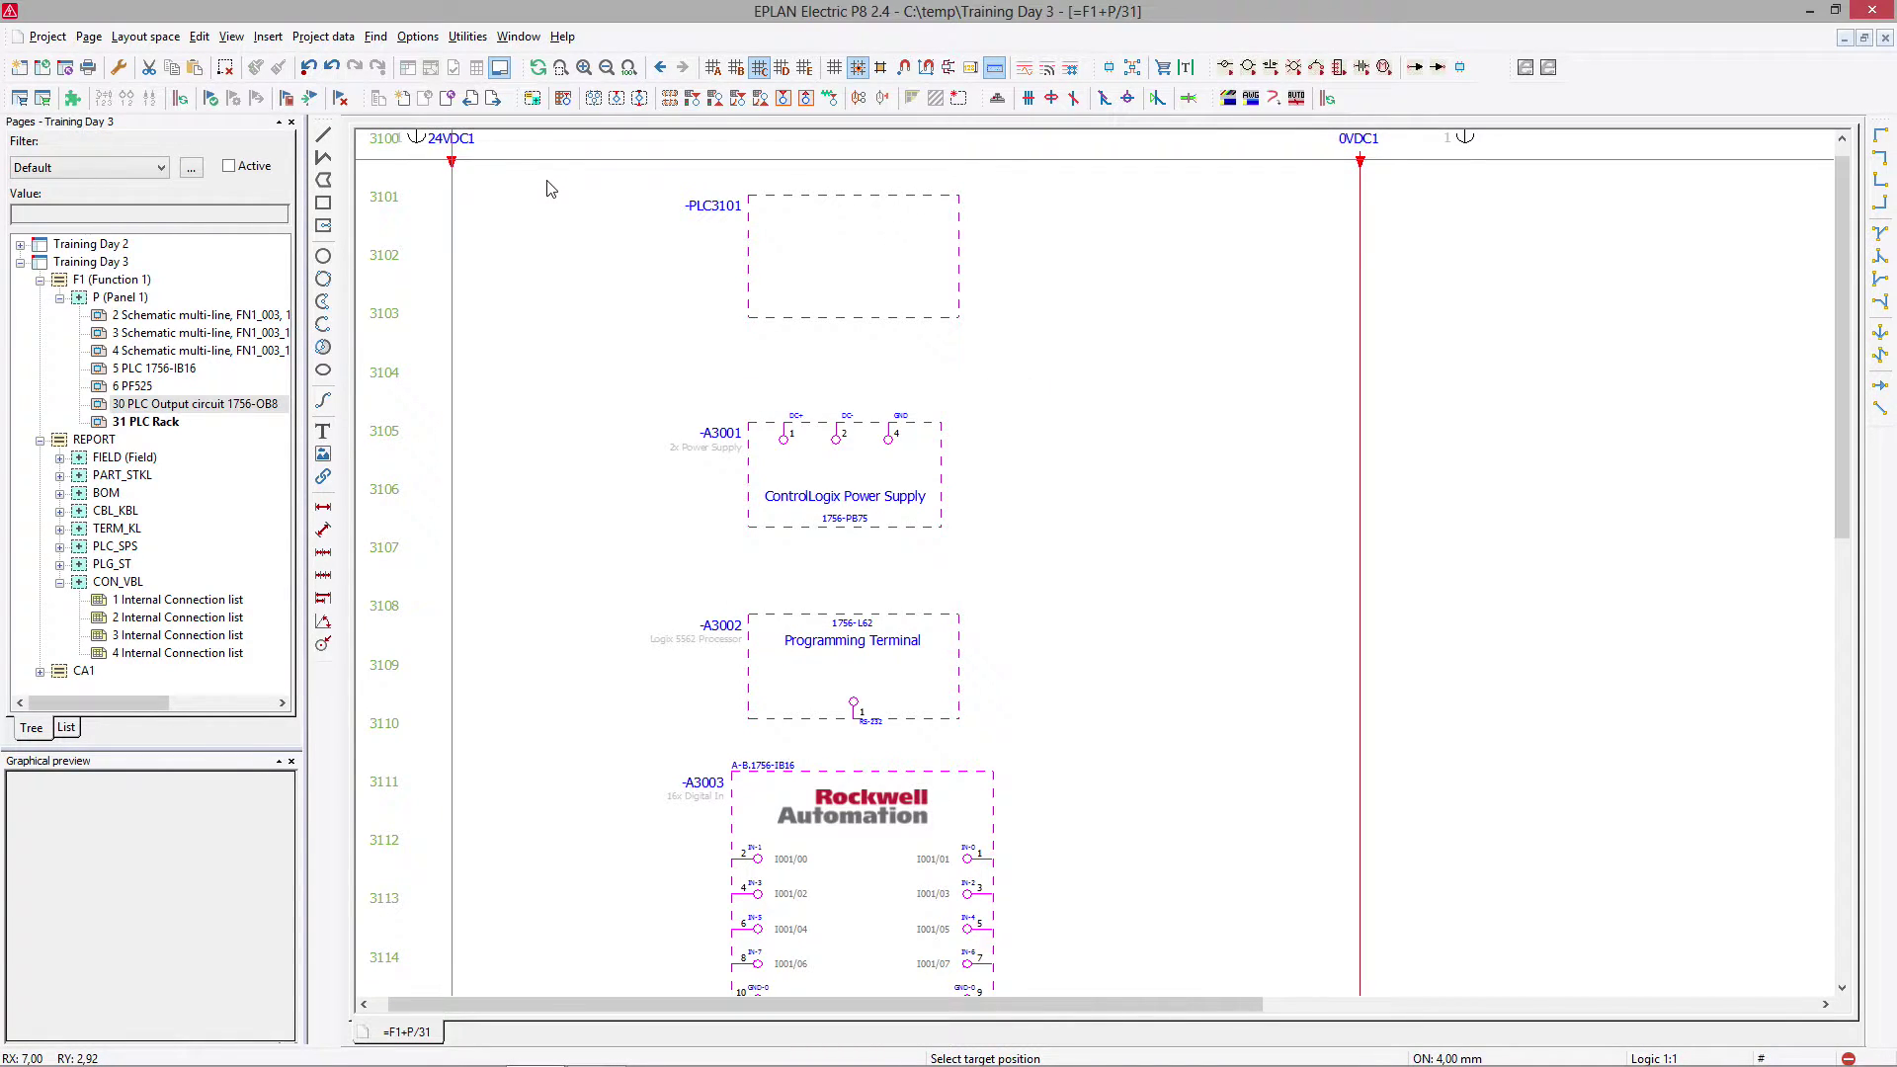
Insert opposing T-nodes at row 3104 and align them onto the 24VDC1 and 0VDC1 lines so they connect.
left_click(1882, 280)
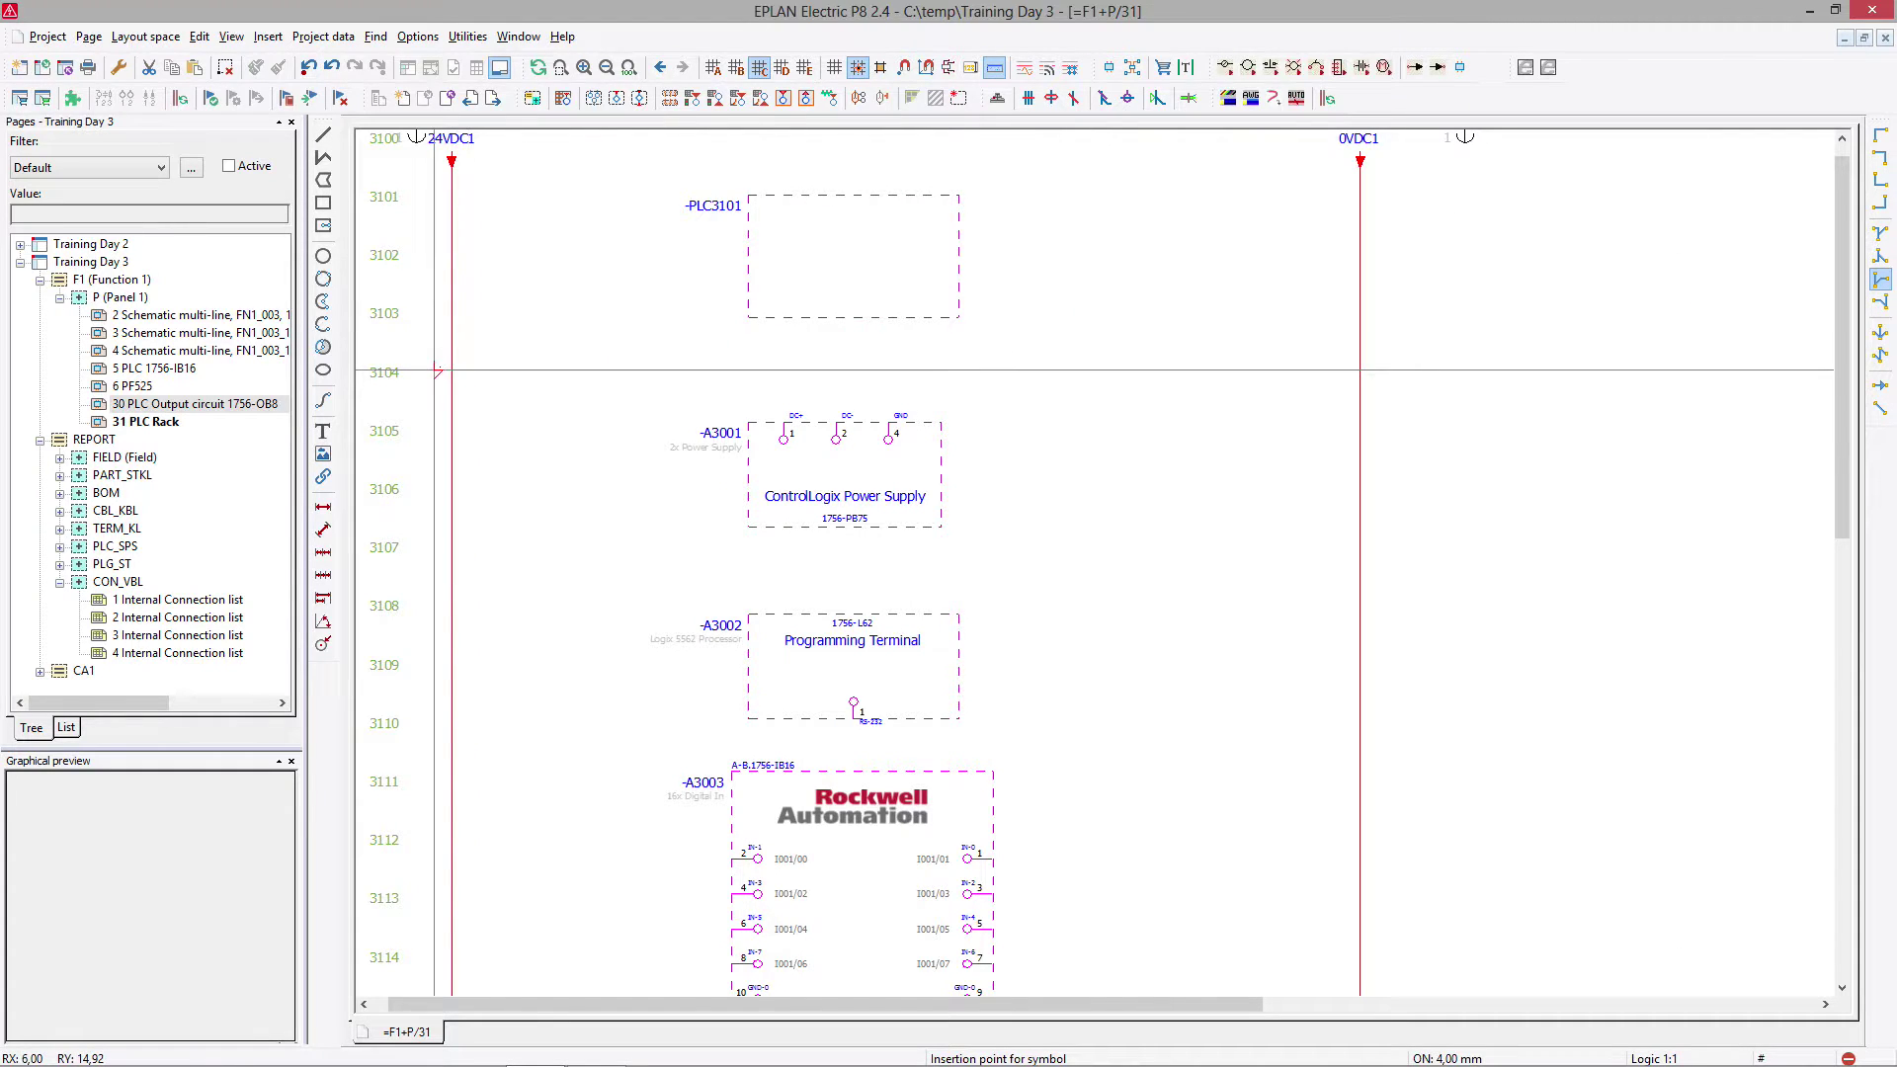
left_click(438, 372)
left_click(1881, 307)
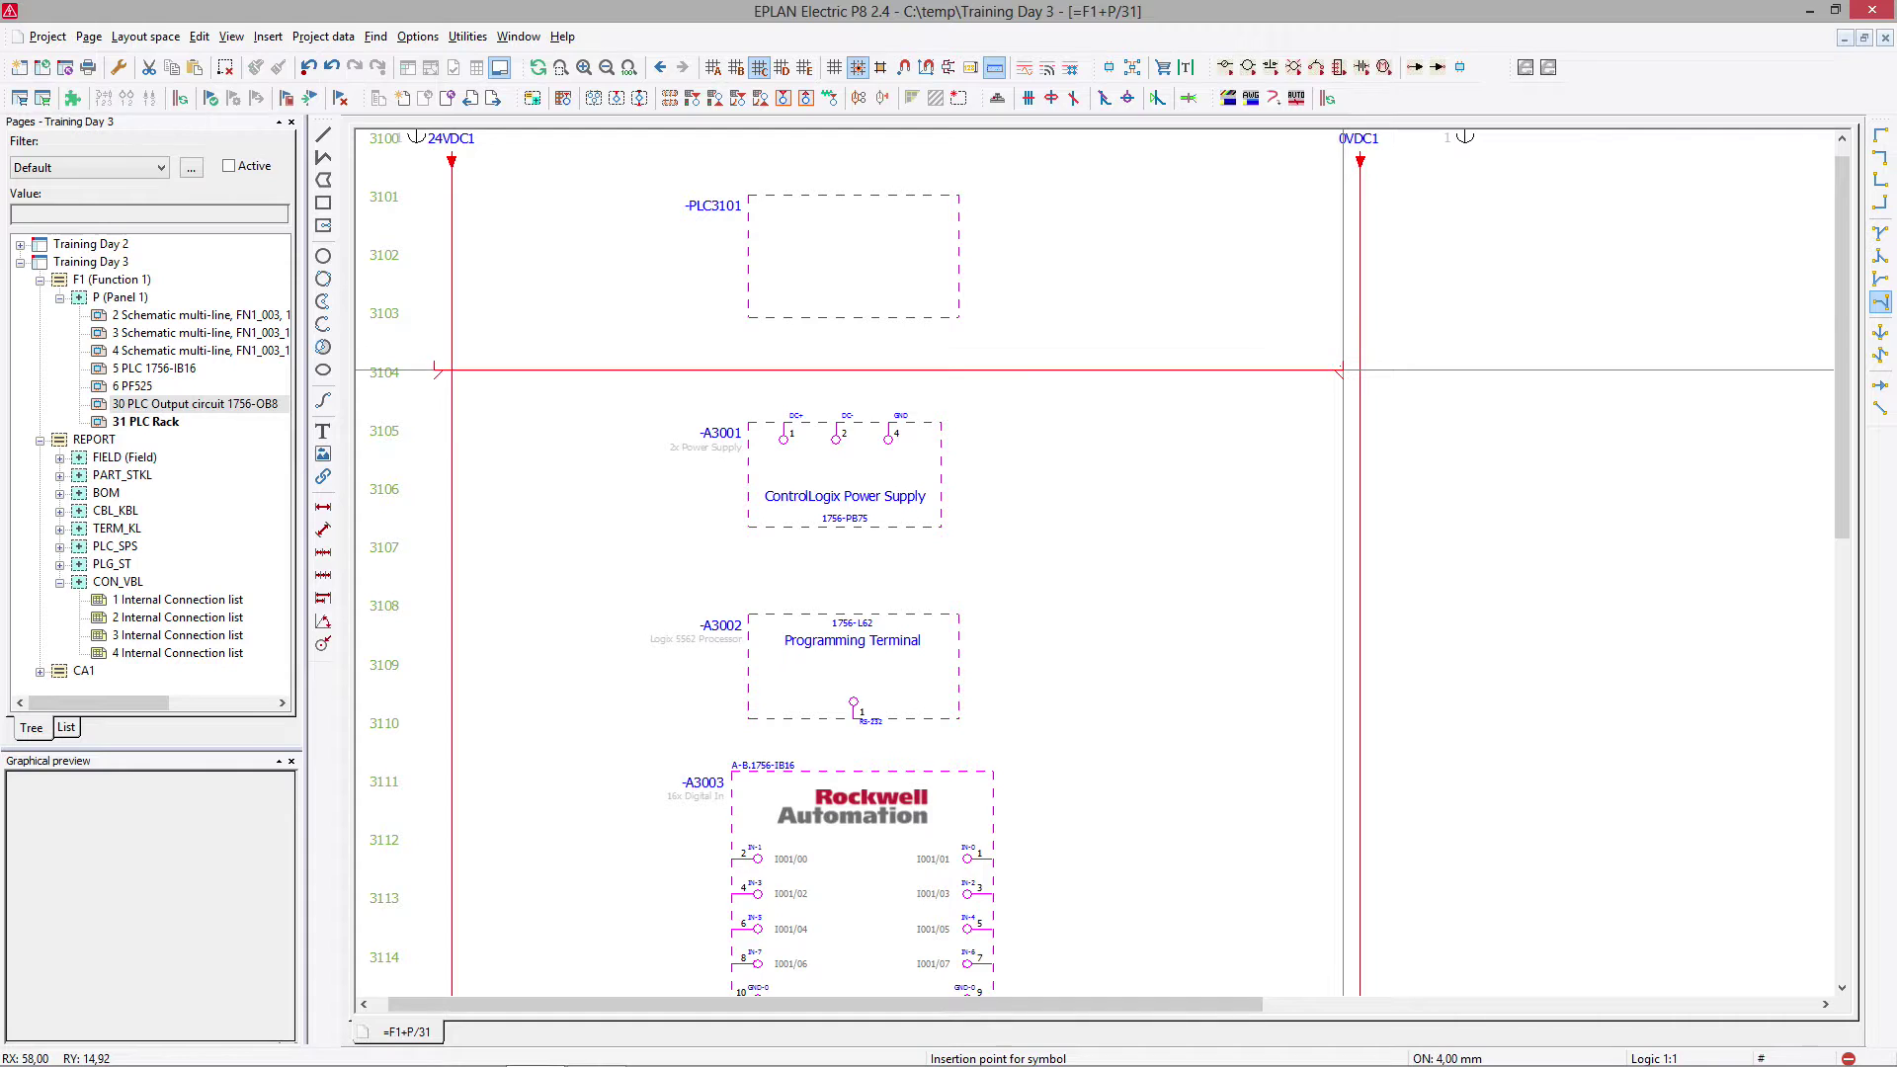
left_click(1342, 371)
left_click(451, 371)
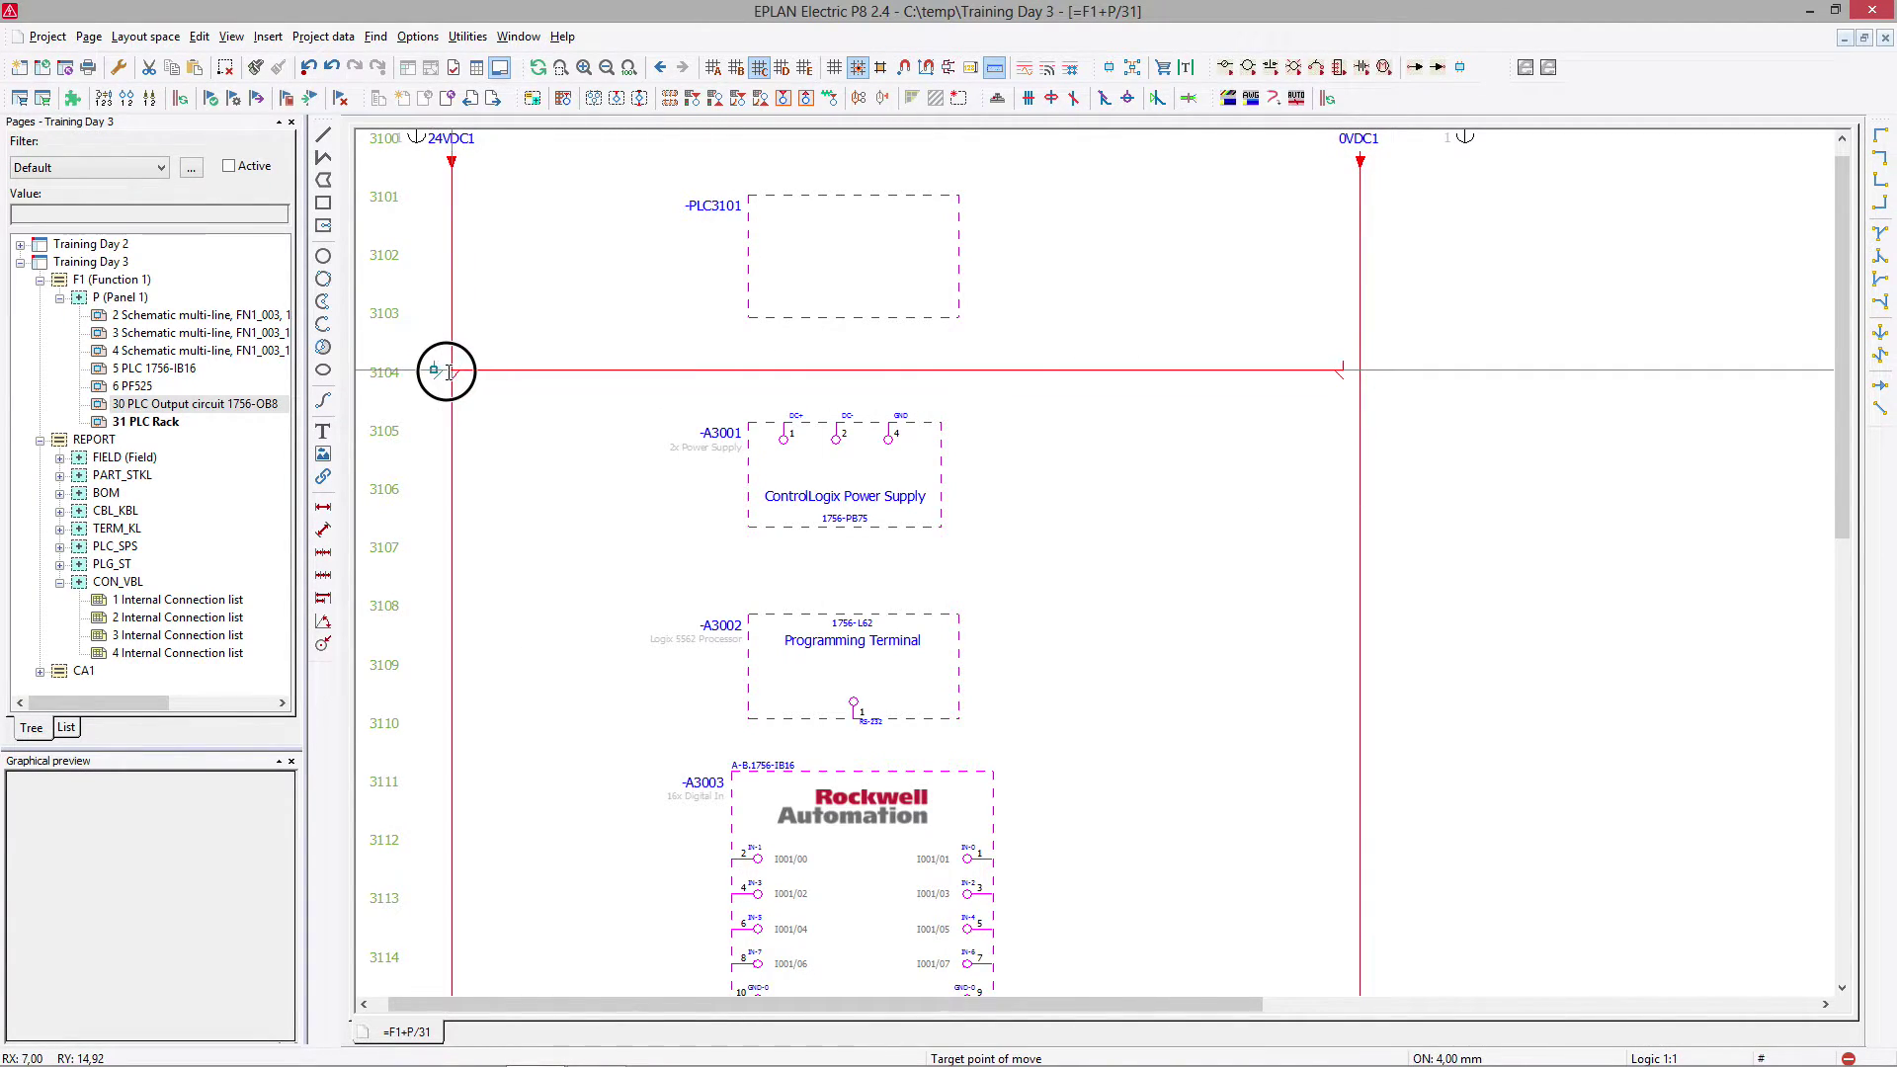
left_click_drag(1341, 371, 1360, 373)
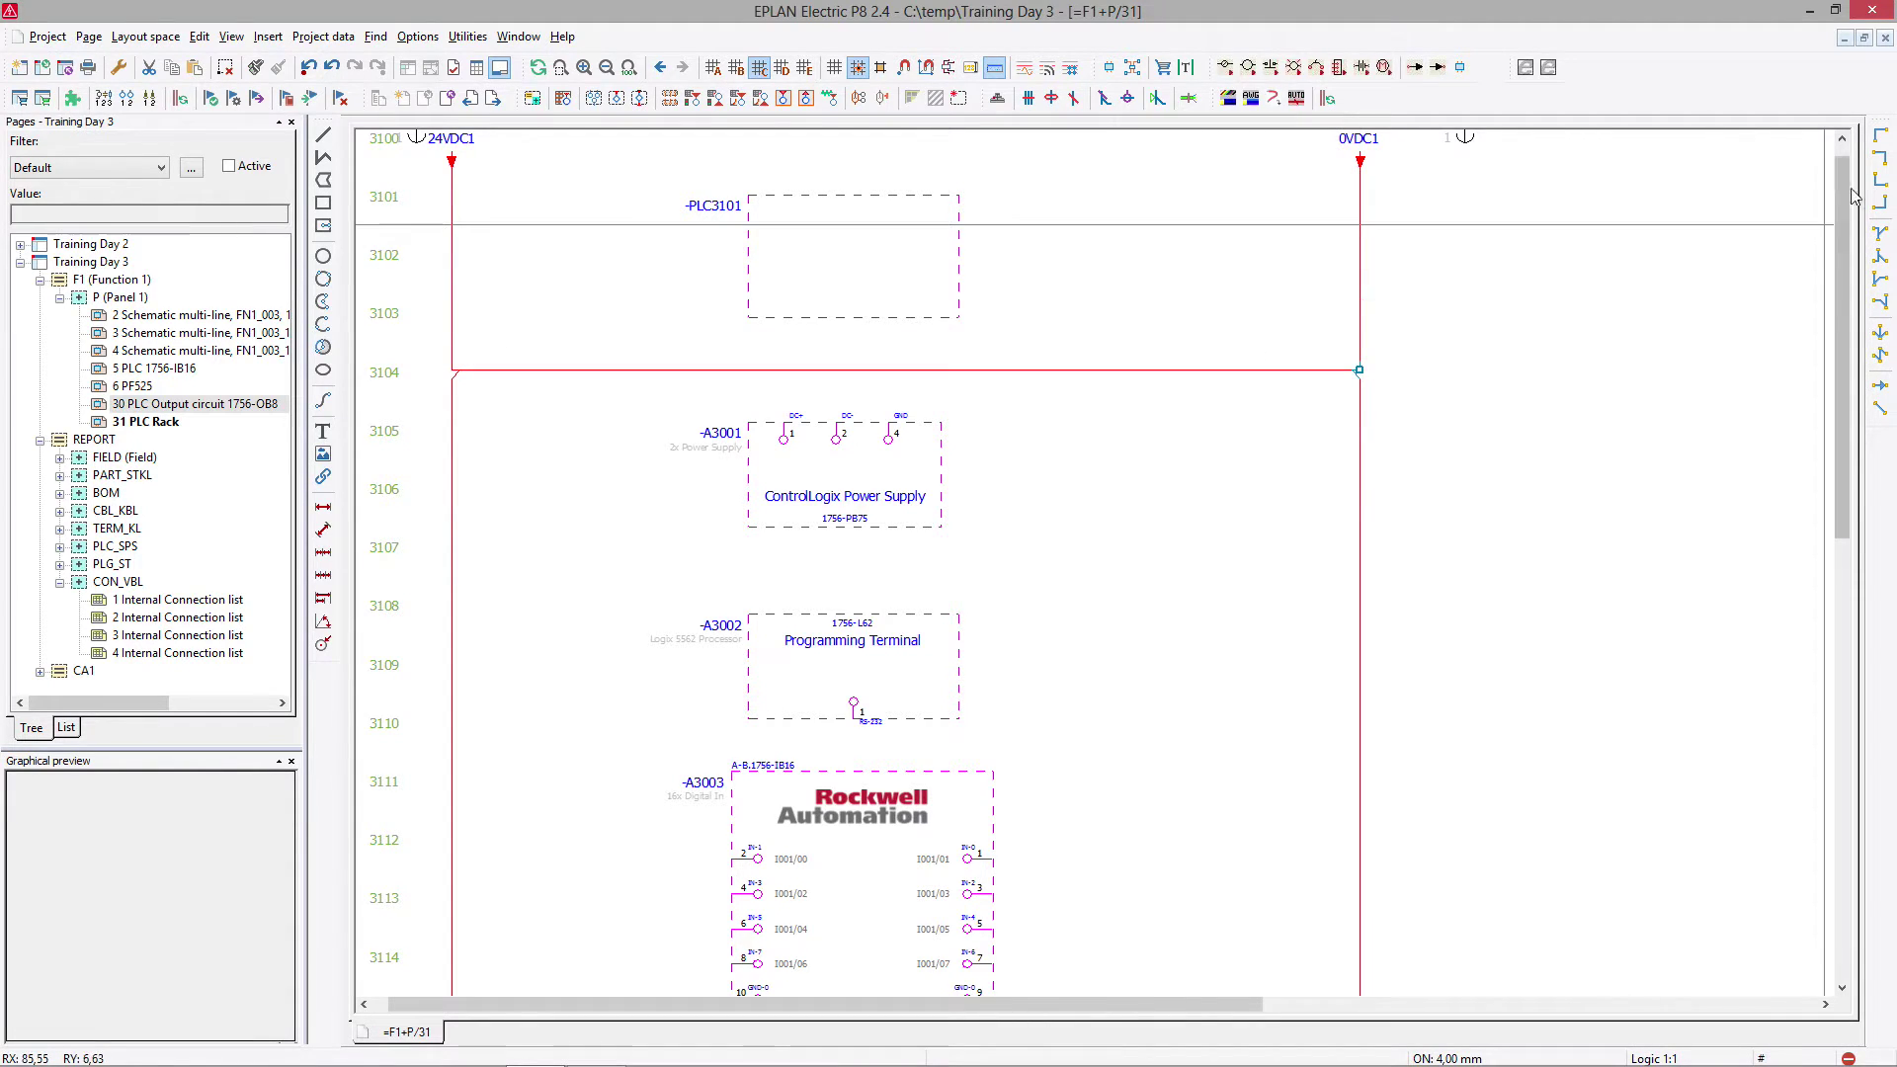
Place angles at row 3104 to connect the power supply's DC+ terminal to the 24VDC1 line and its DC- terminal to the 0VDC1 line.
left_click(1880, 135)
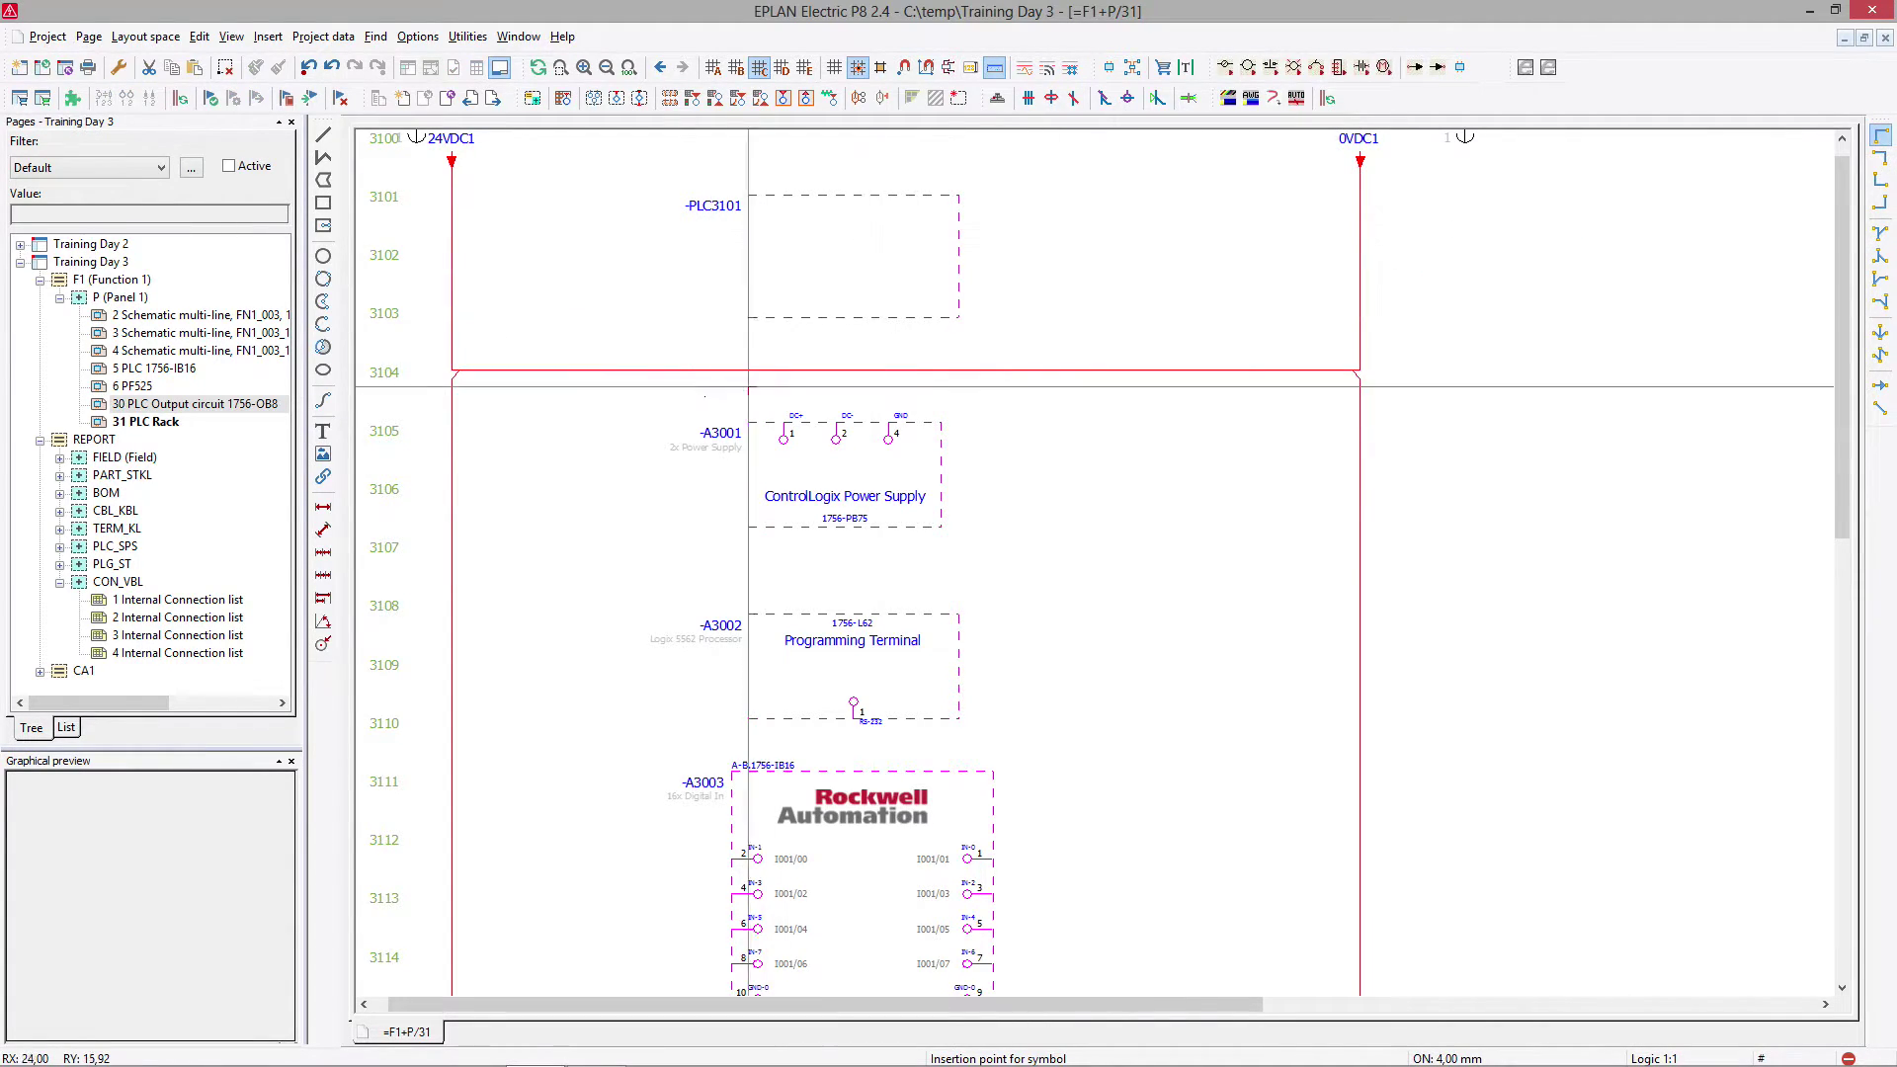
left_click(836, 371)
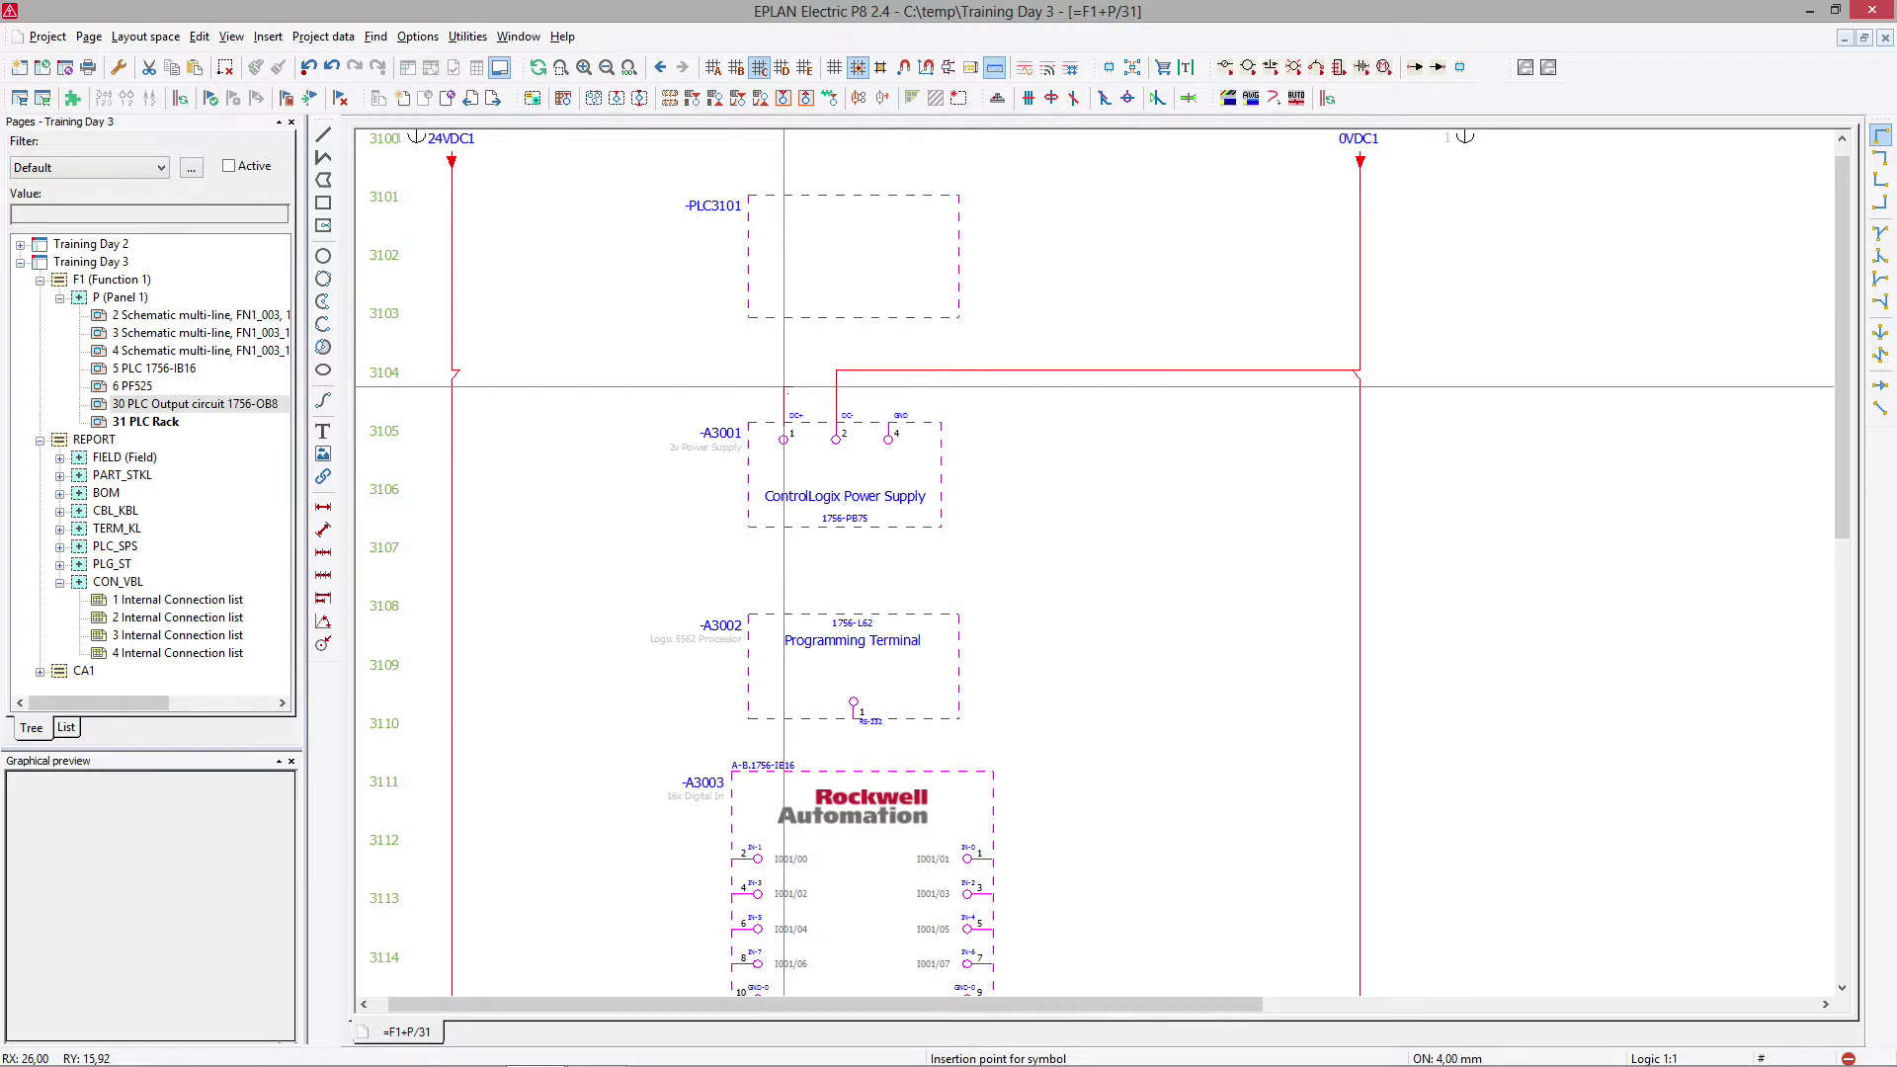
left_click(1881, 159)
left_click(784, 371)
Insert the general ground symbol from the special electrical functions beside the power supply at row 3105, pointing down, with displayed DT -GND1.
right_click(1080, 439)
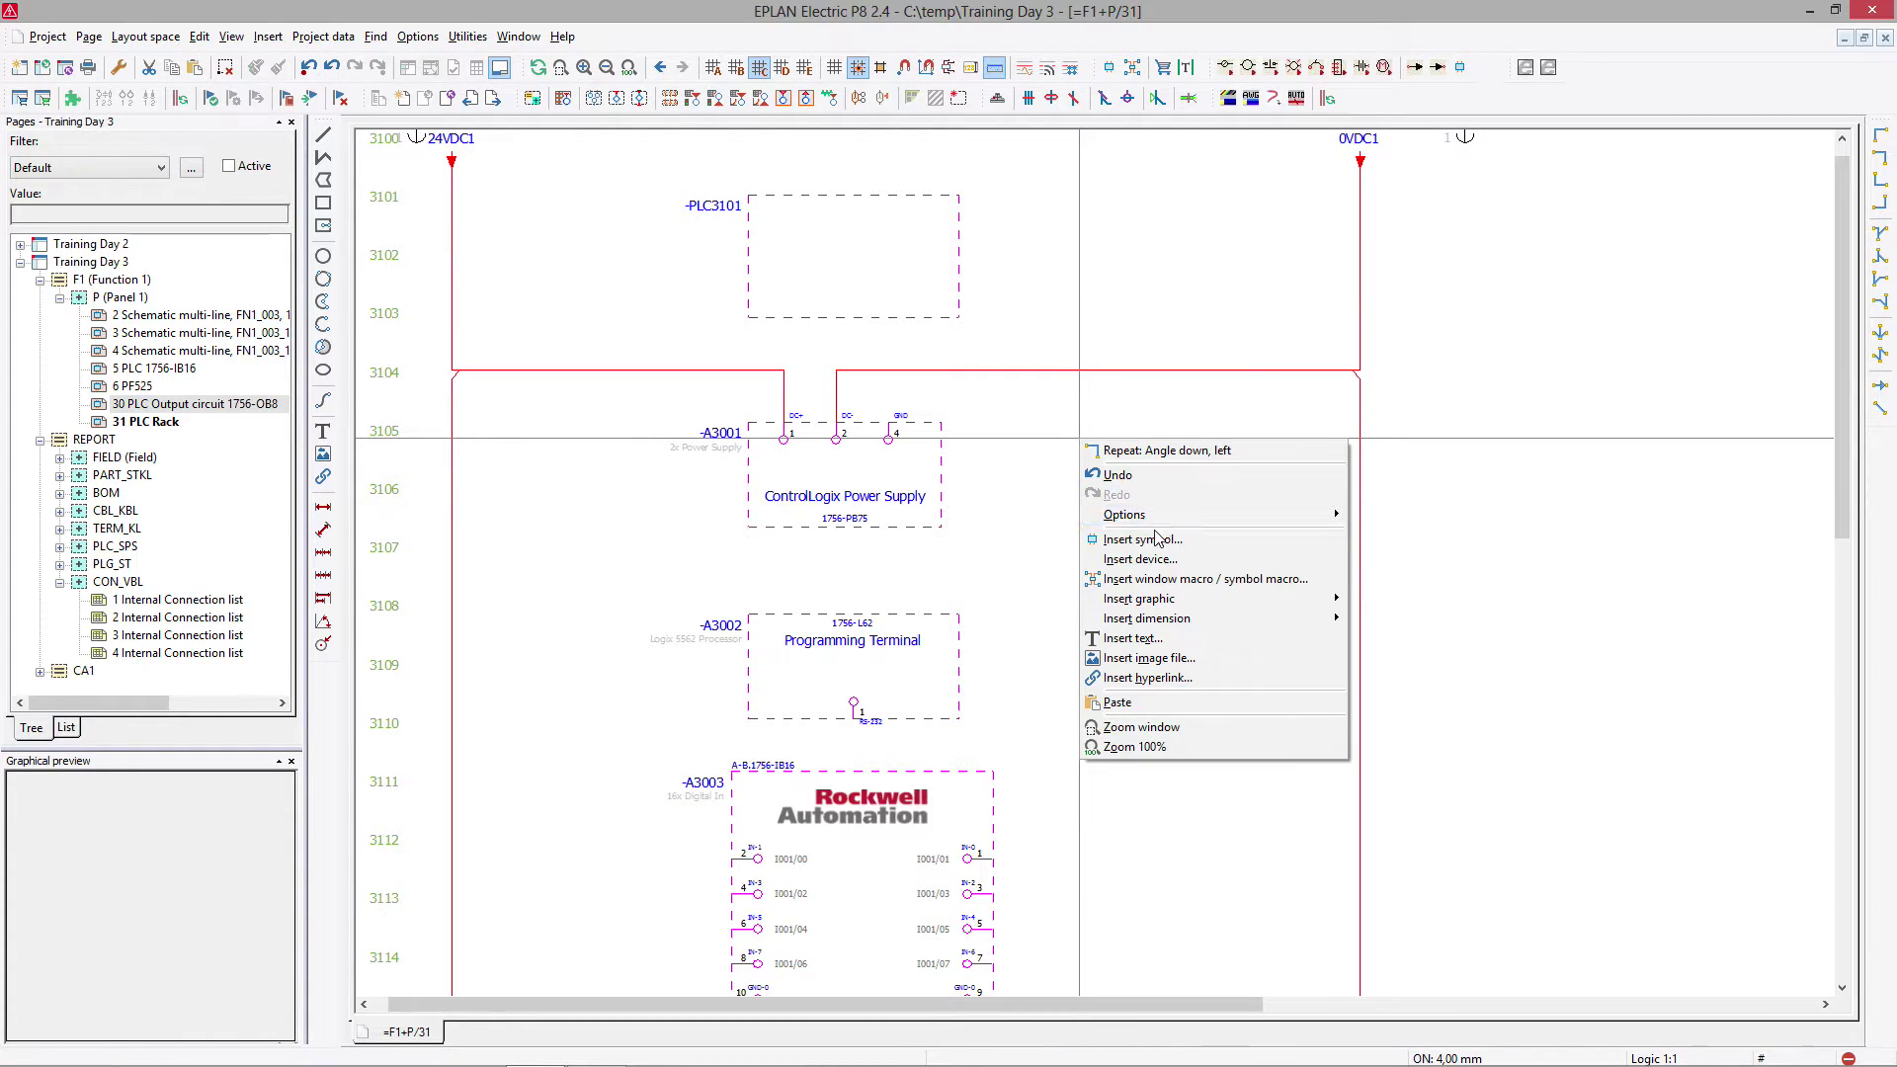
left_click(1142, 539)
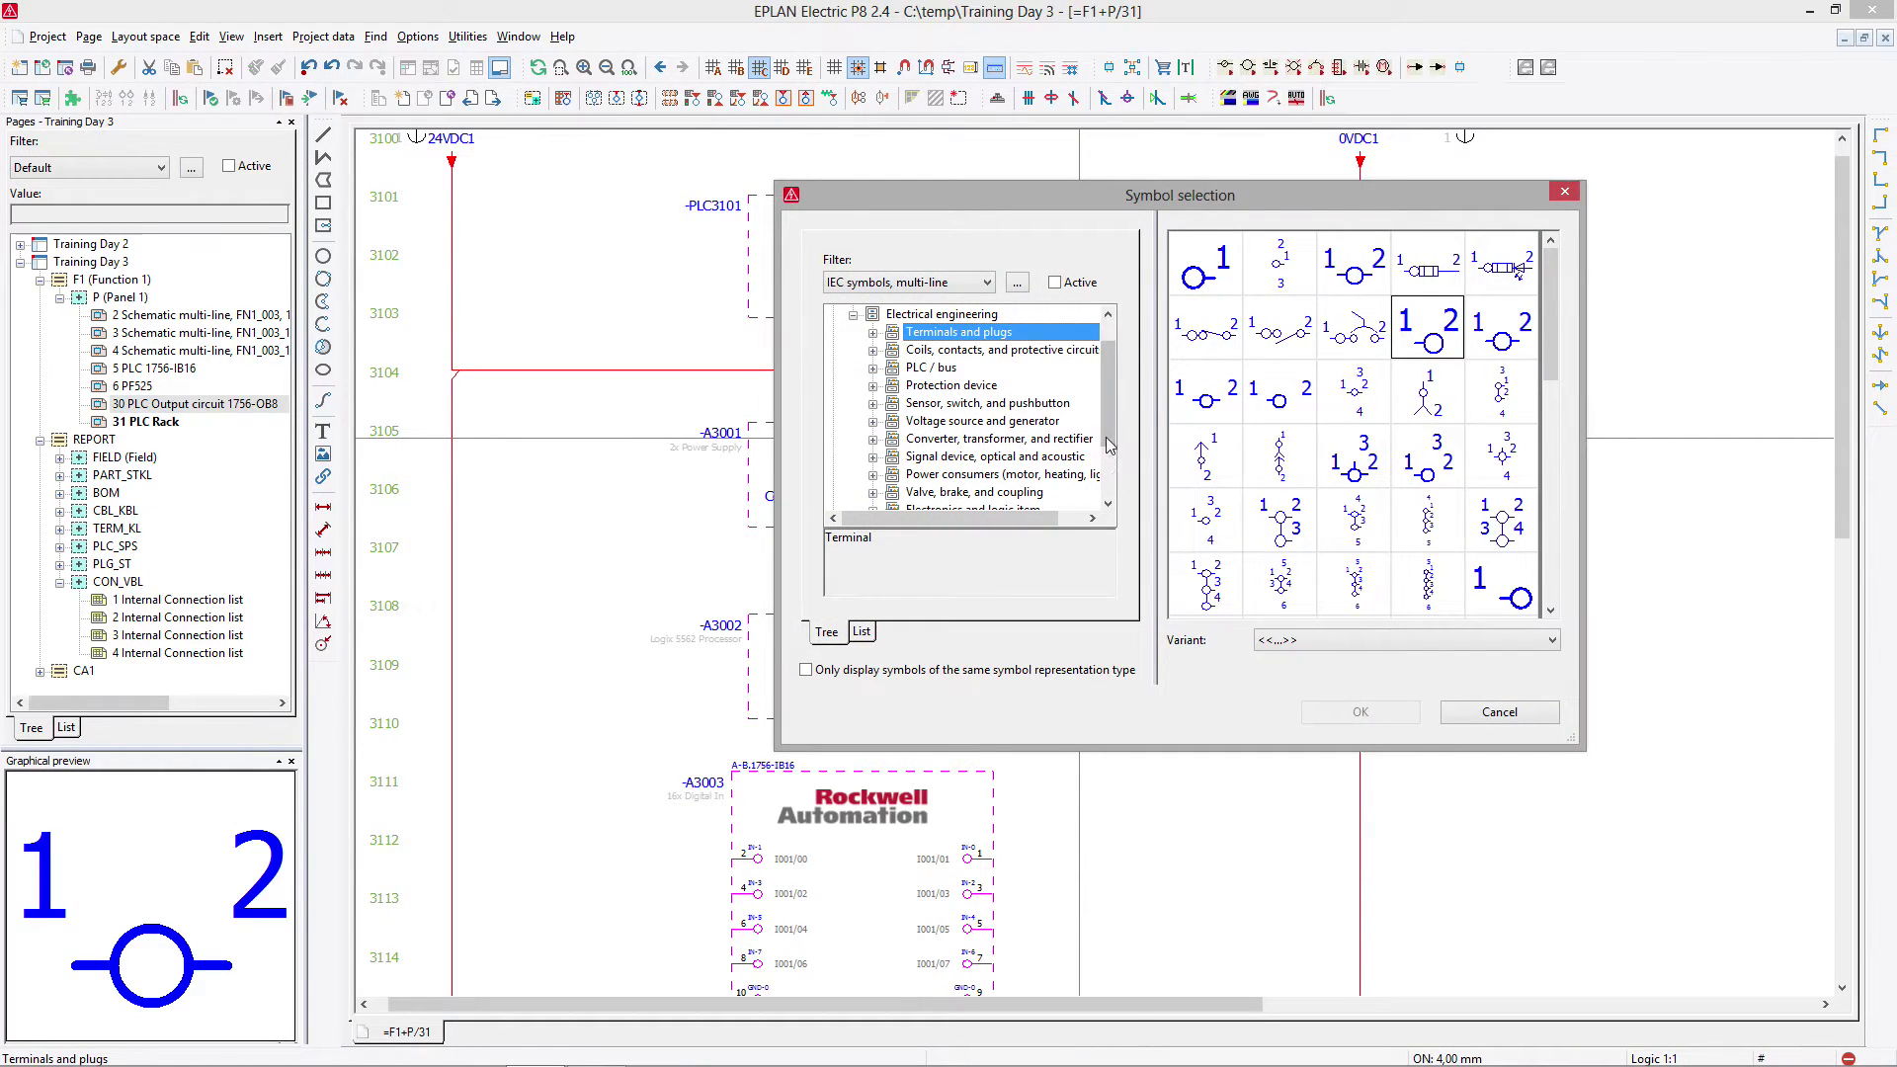
left_click_drag(1110, 446, 1110, 481)
left_click(998, 457)
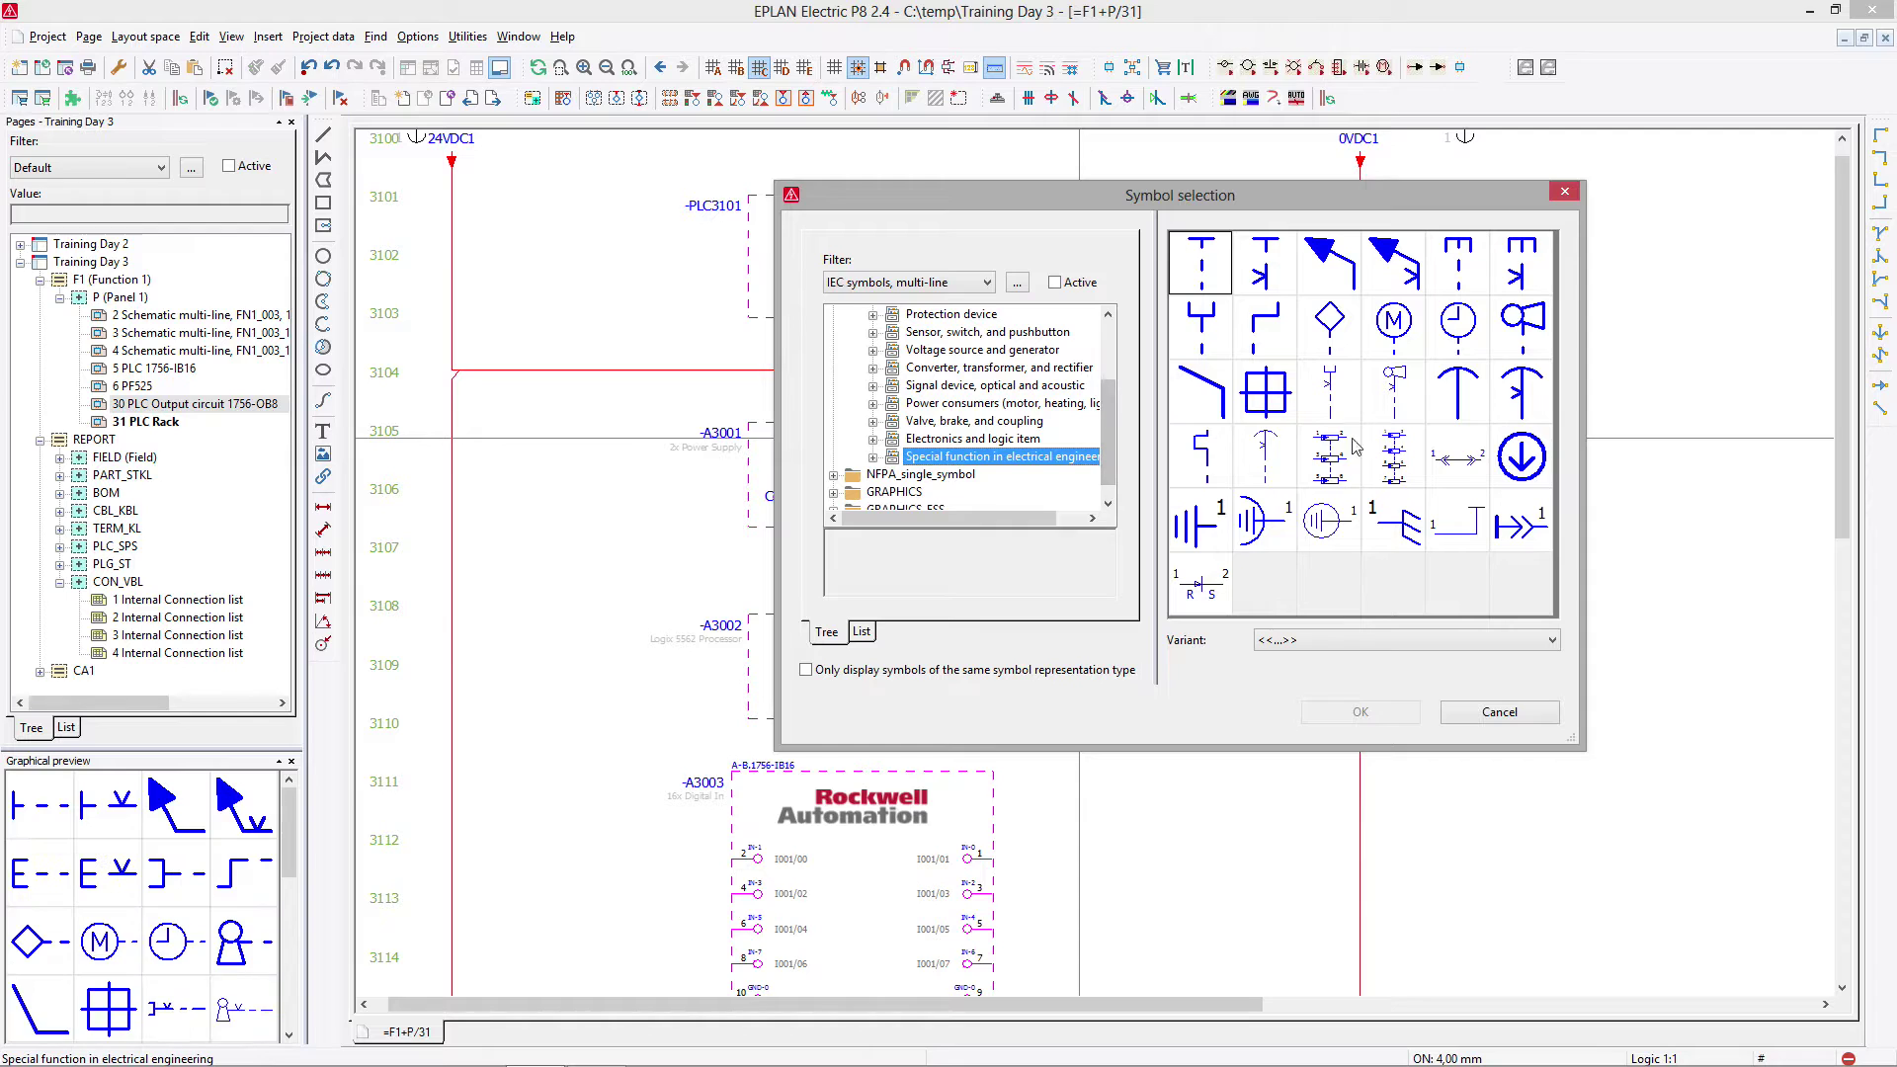
double_click(1199, 524)
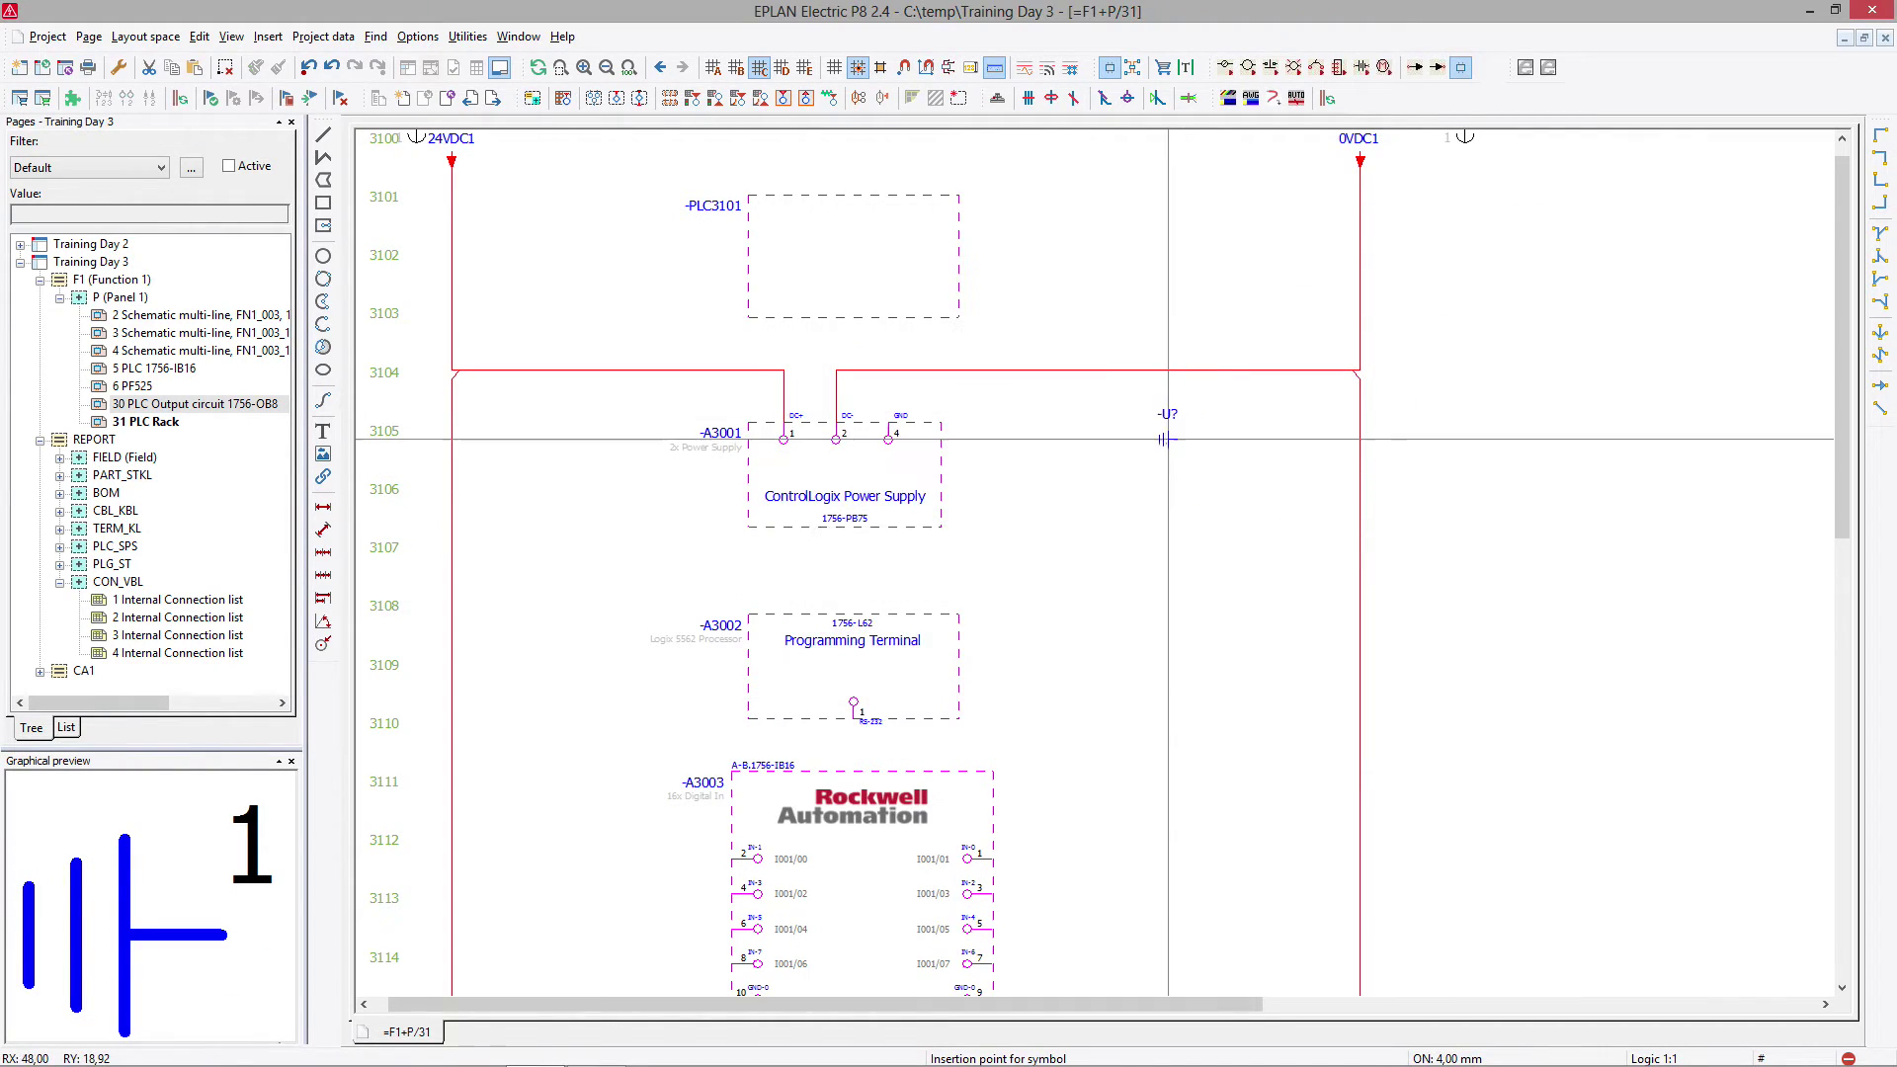
key("Tab")
left_click(1063, 439)
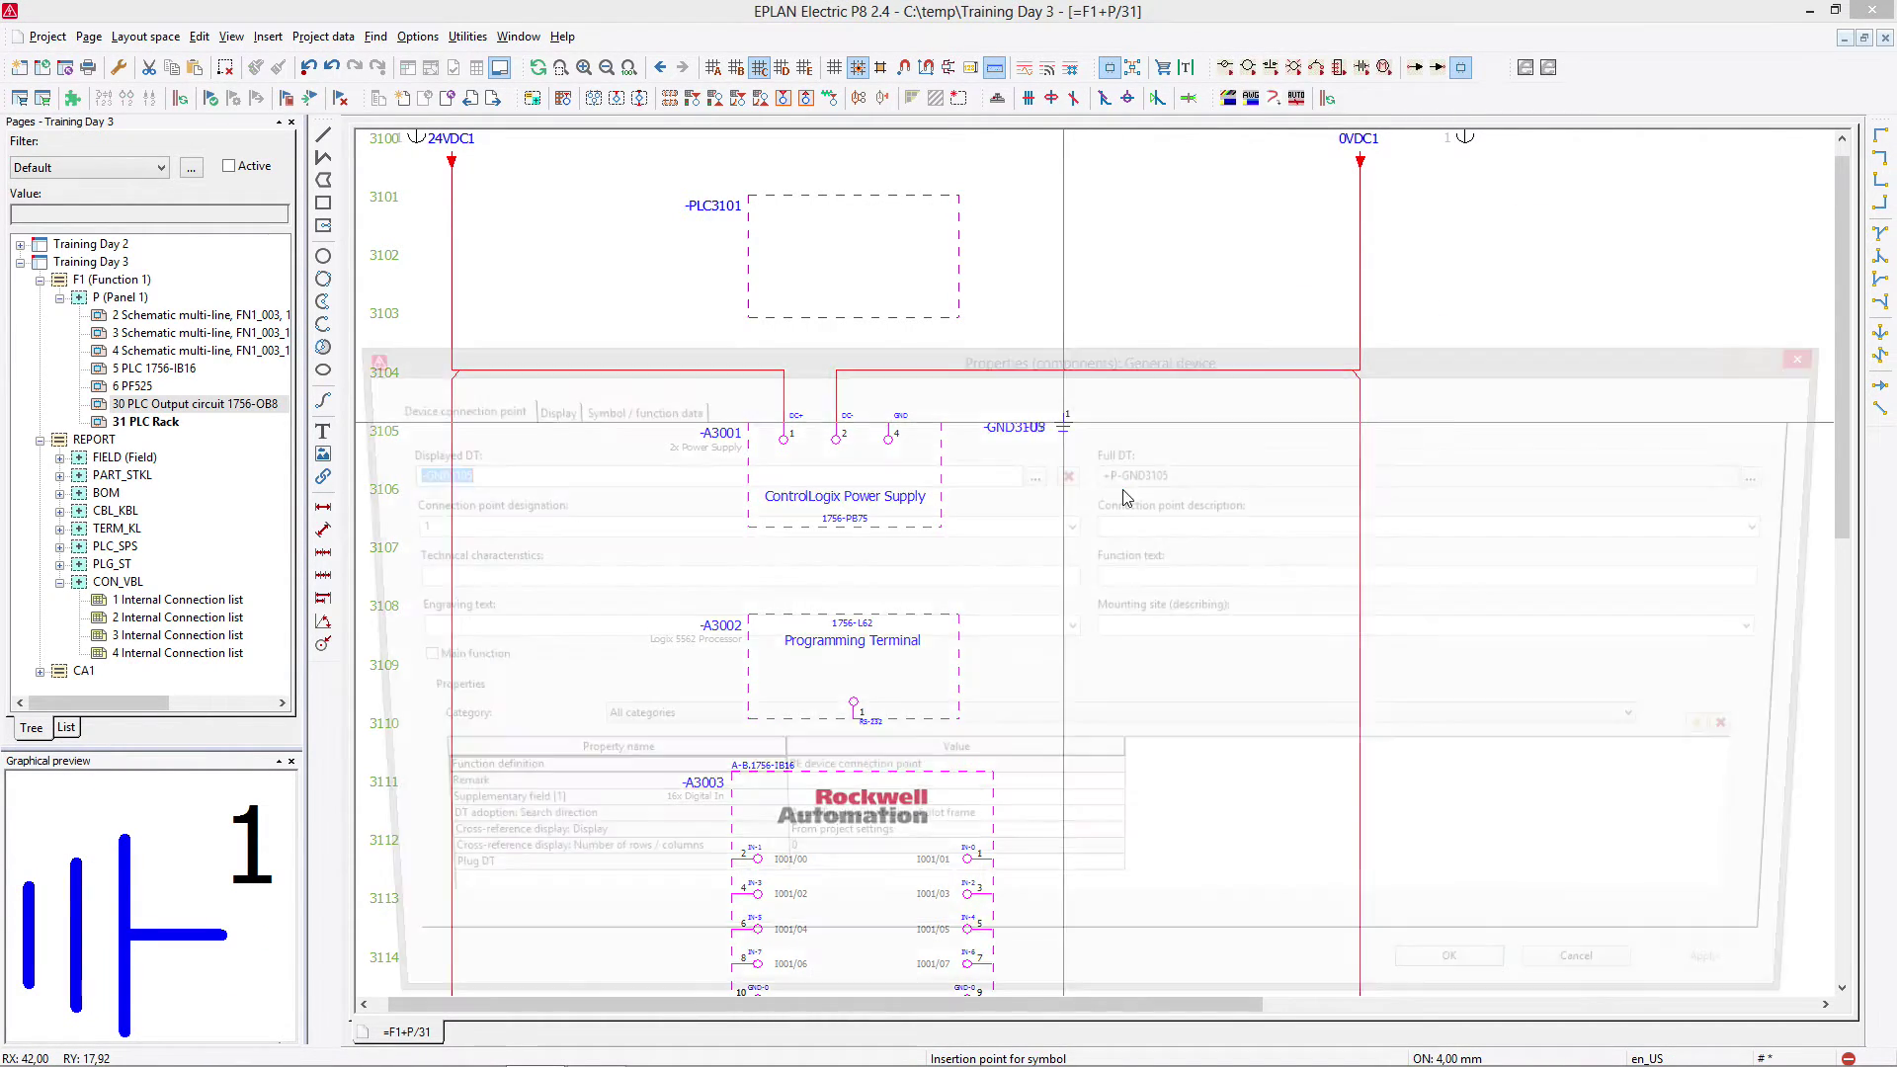
type("-")
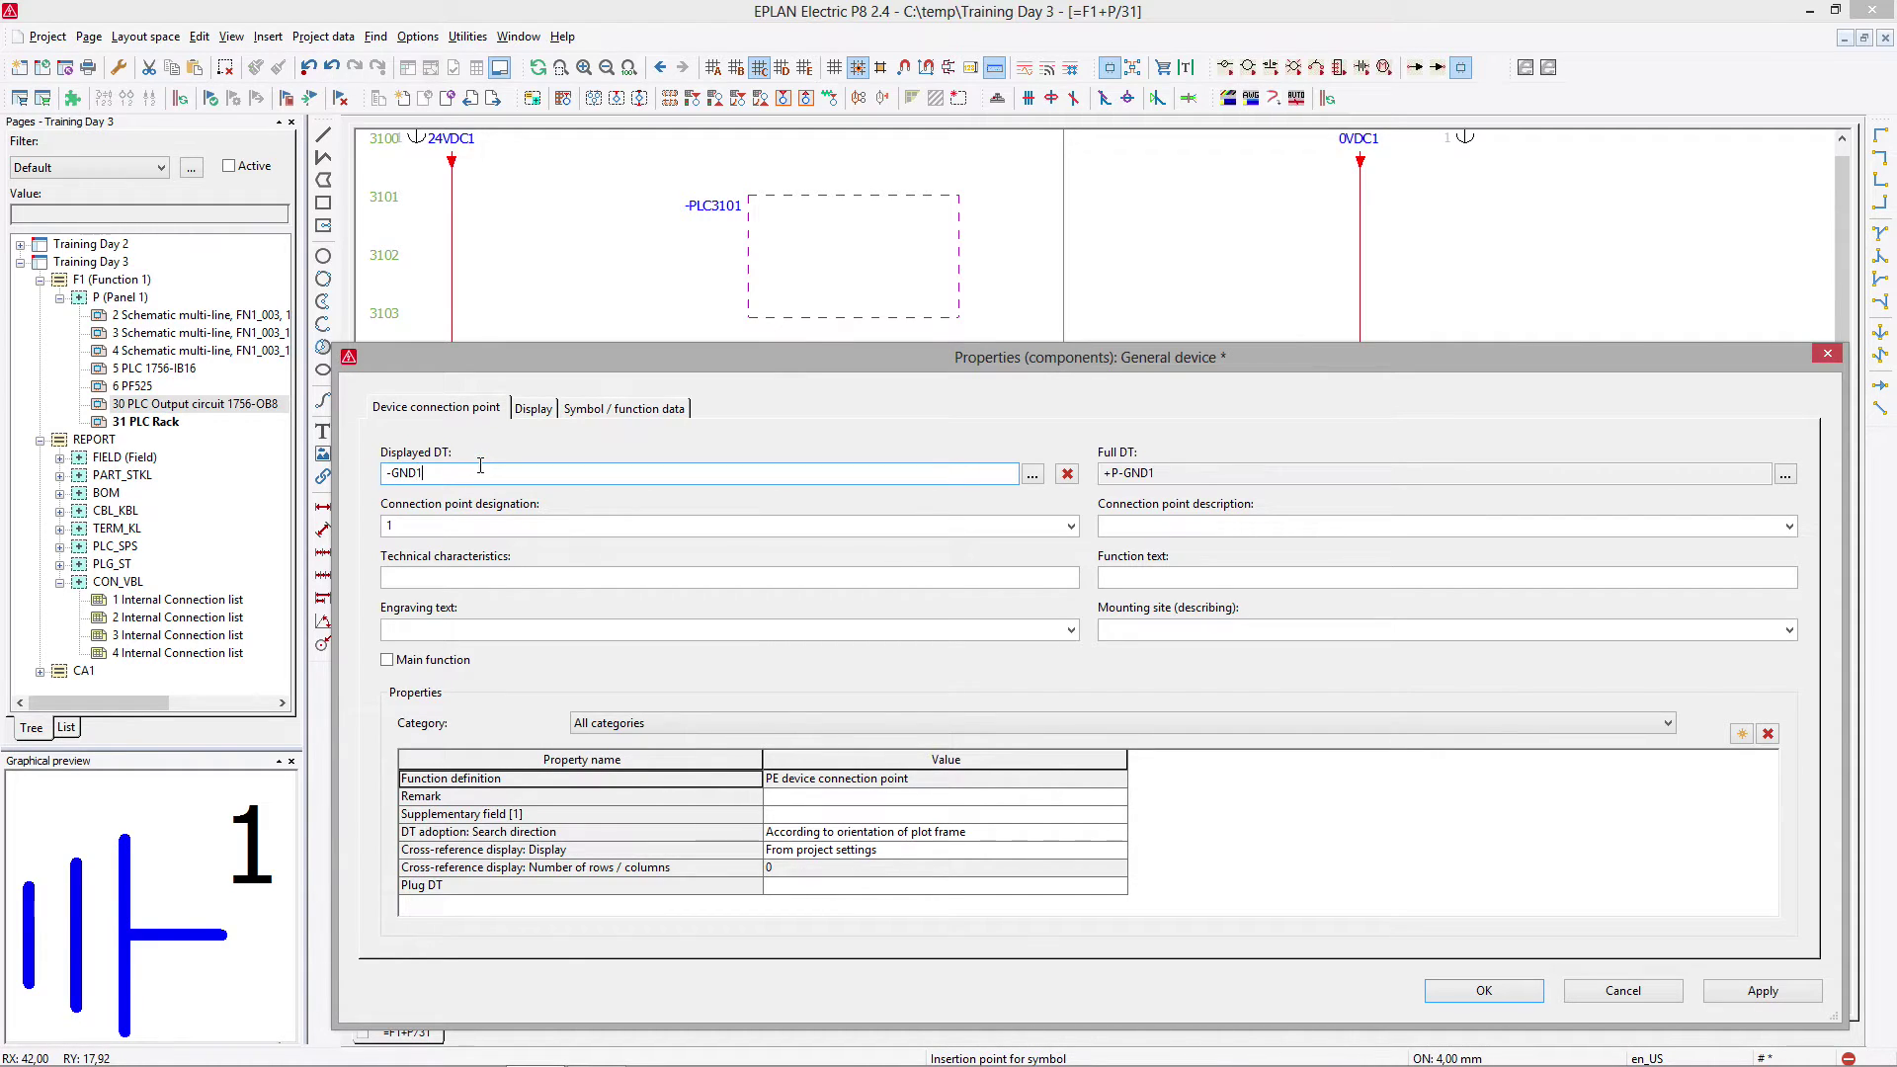
Change the ground symbol's function definition to Busbar connection point with one connection point, and accept the properties.
left_click(597, 421)
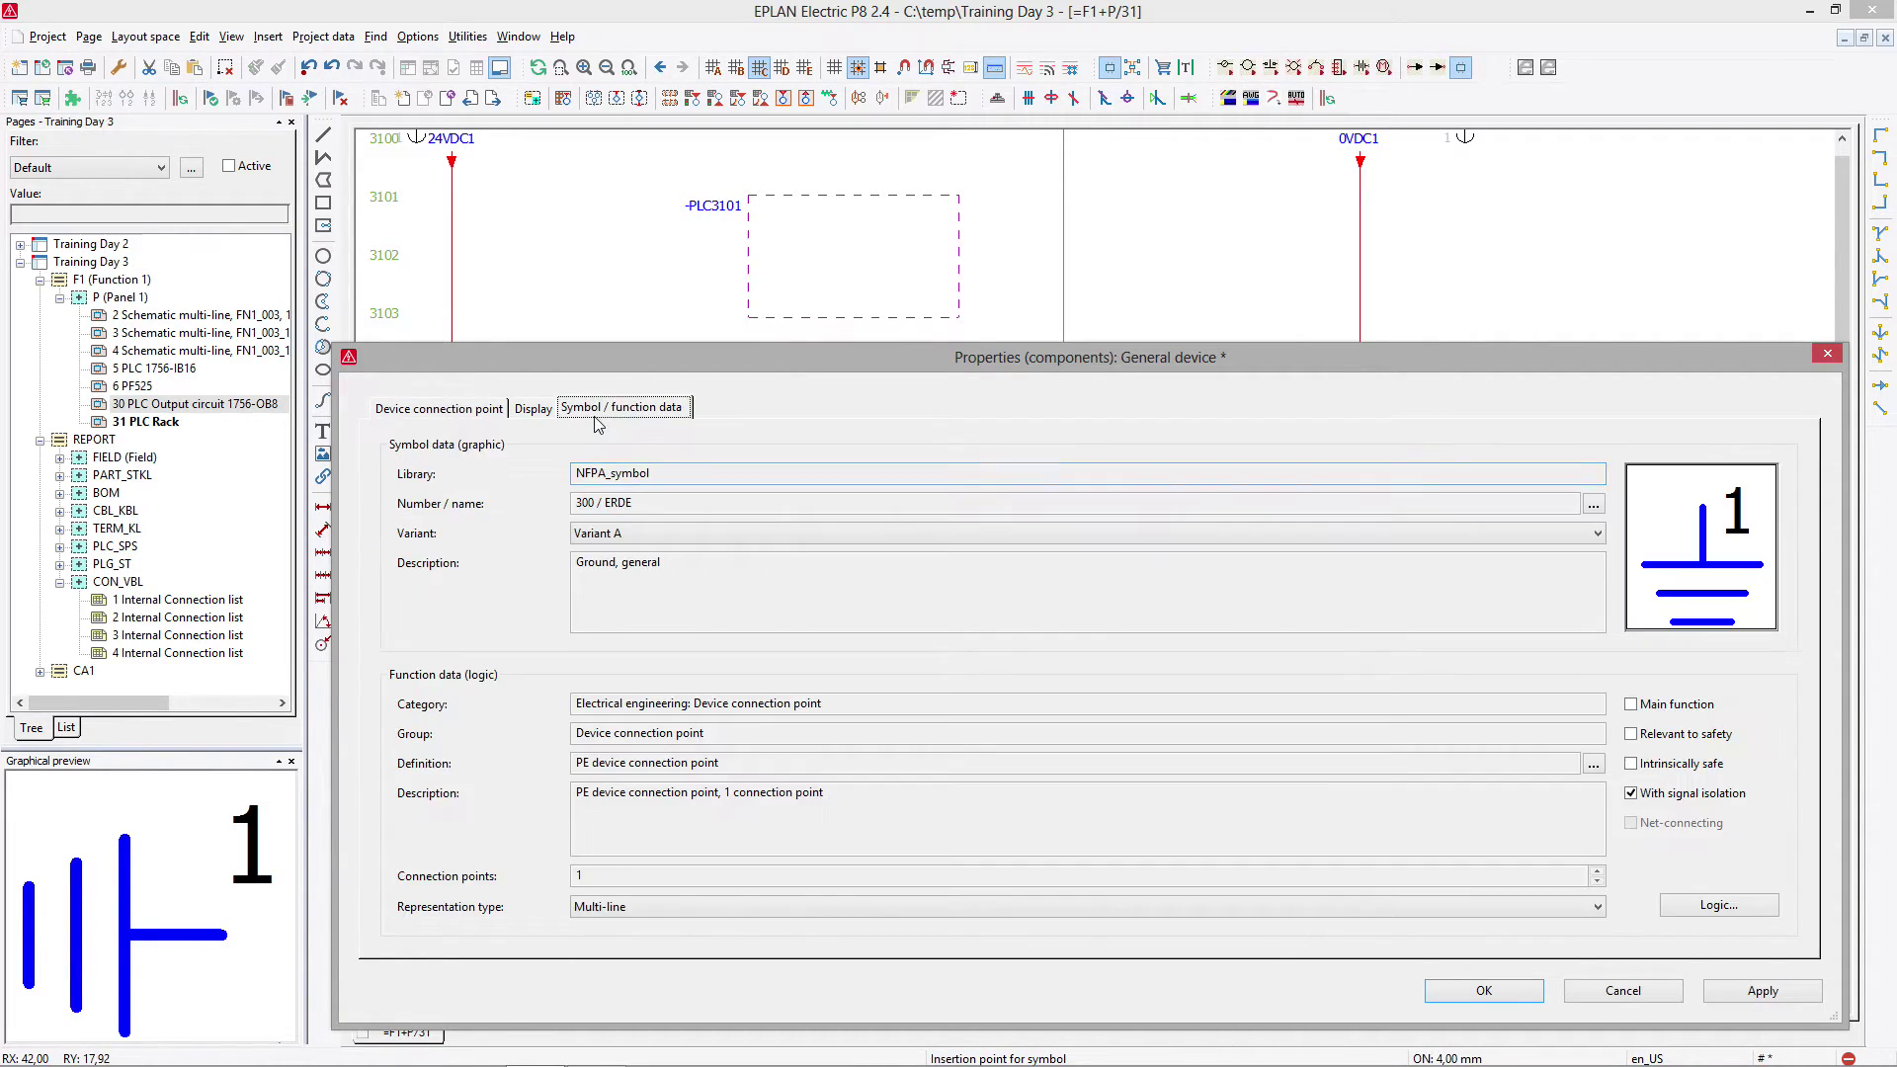
left_click(1594, 766)
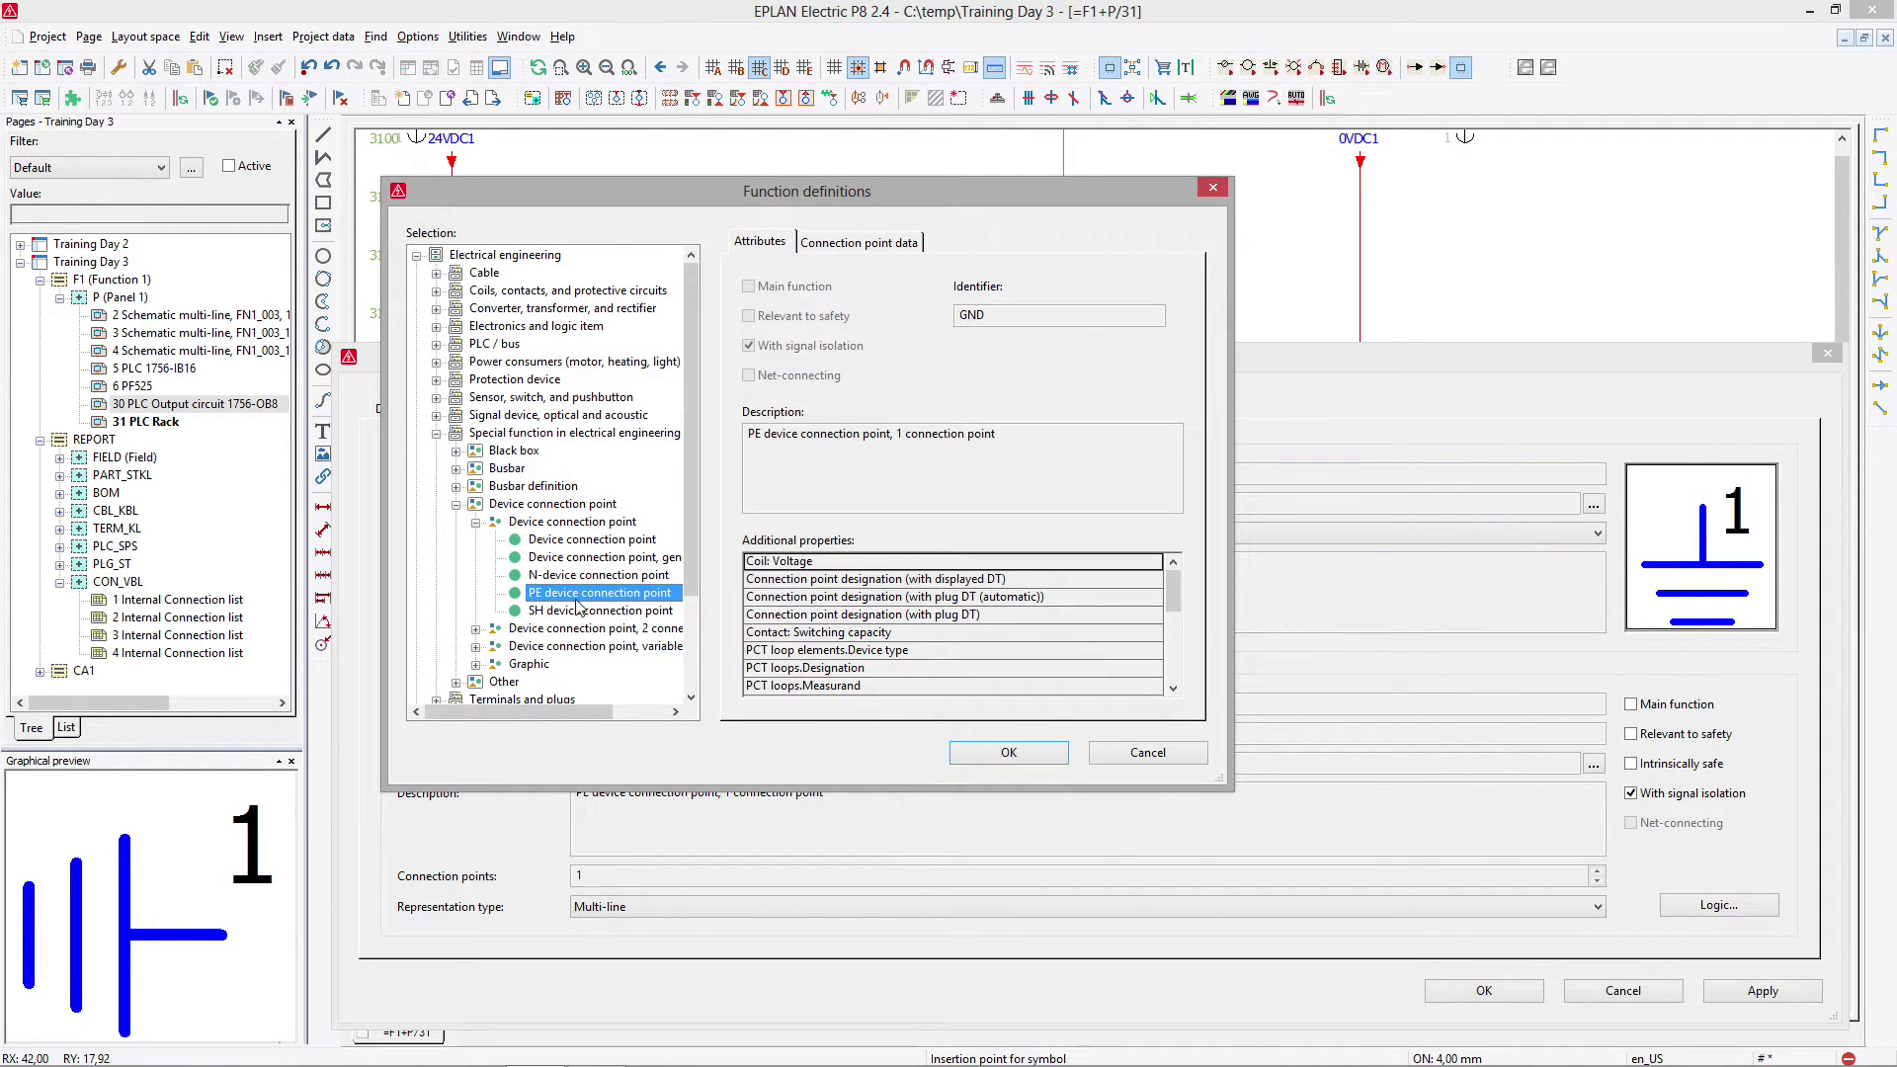
double_click(509, 469)
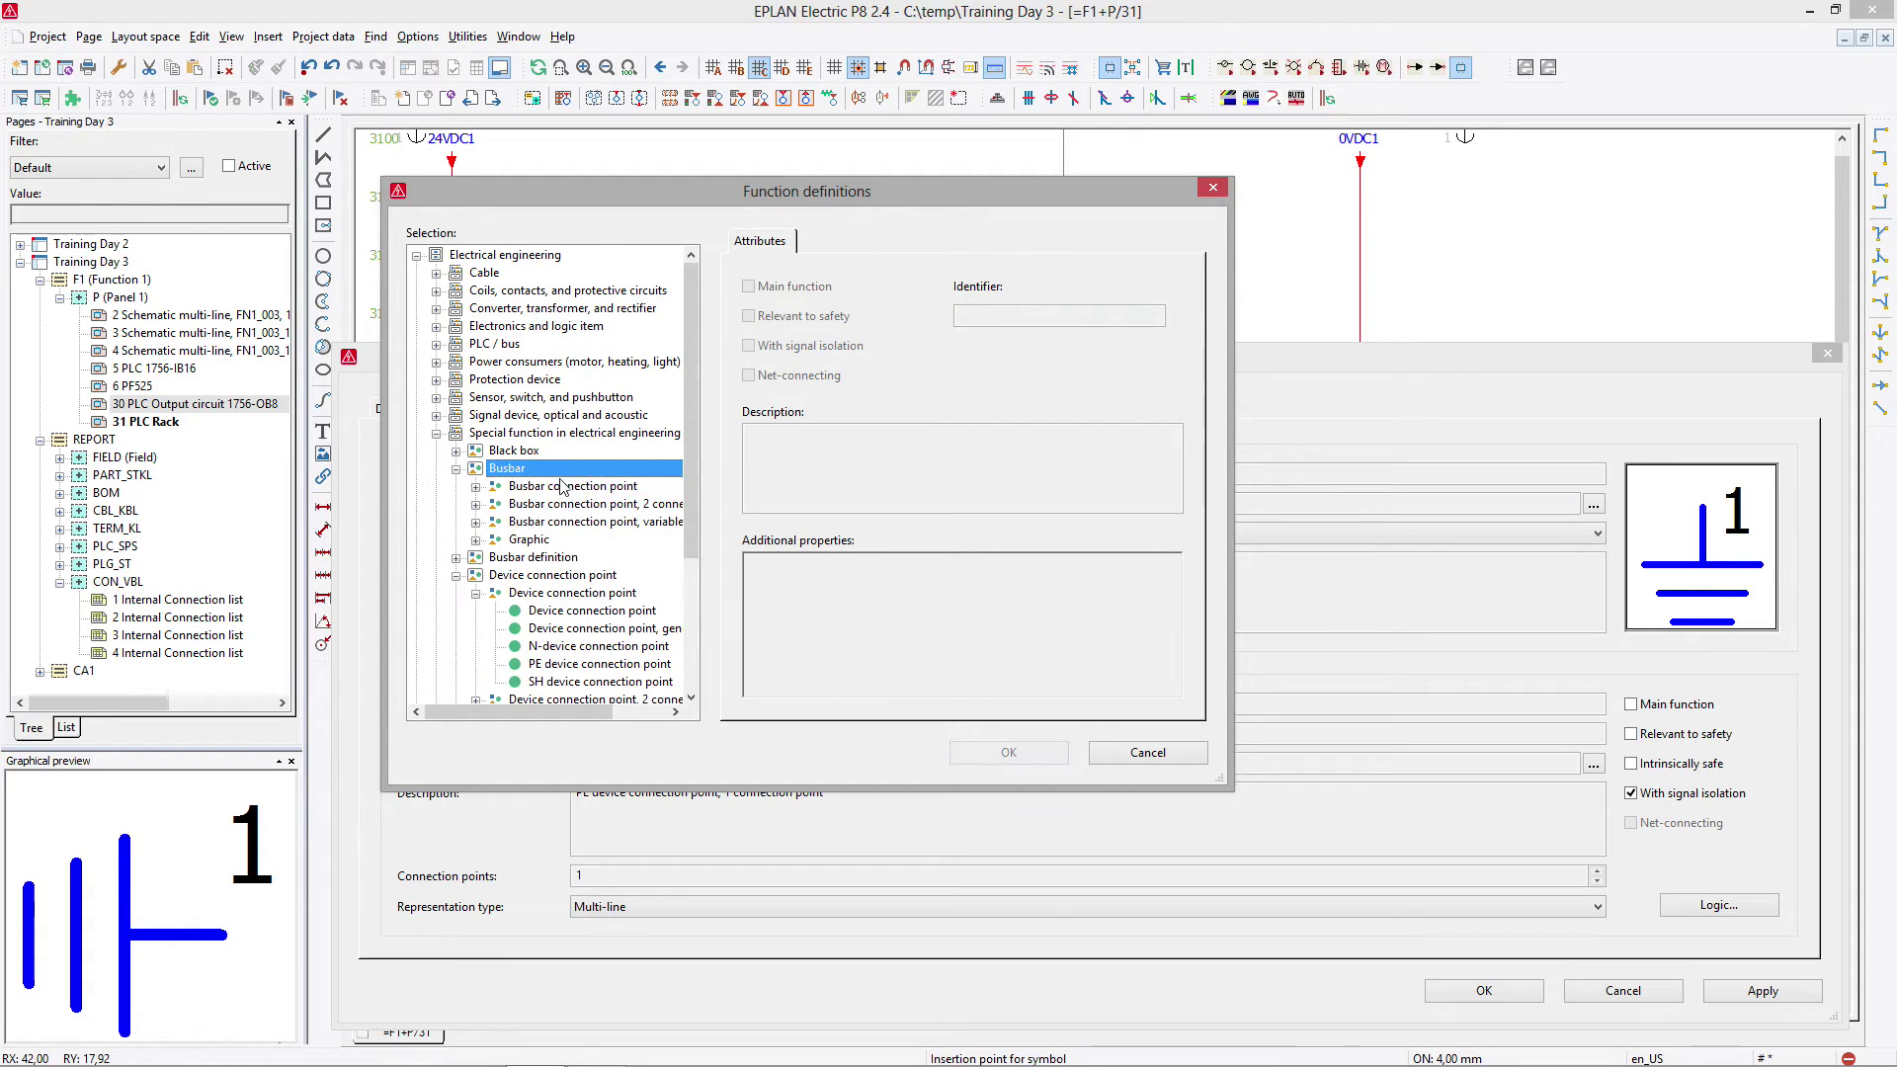
left_click(561, 488)
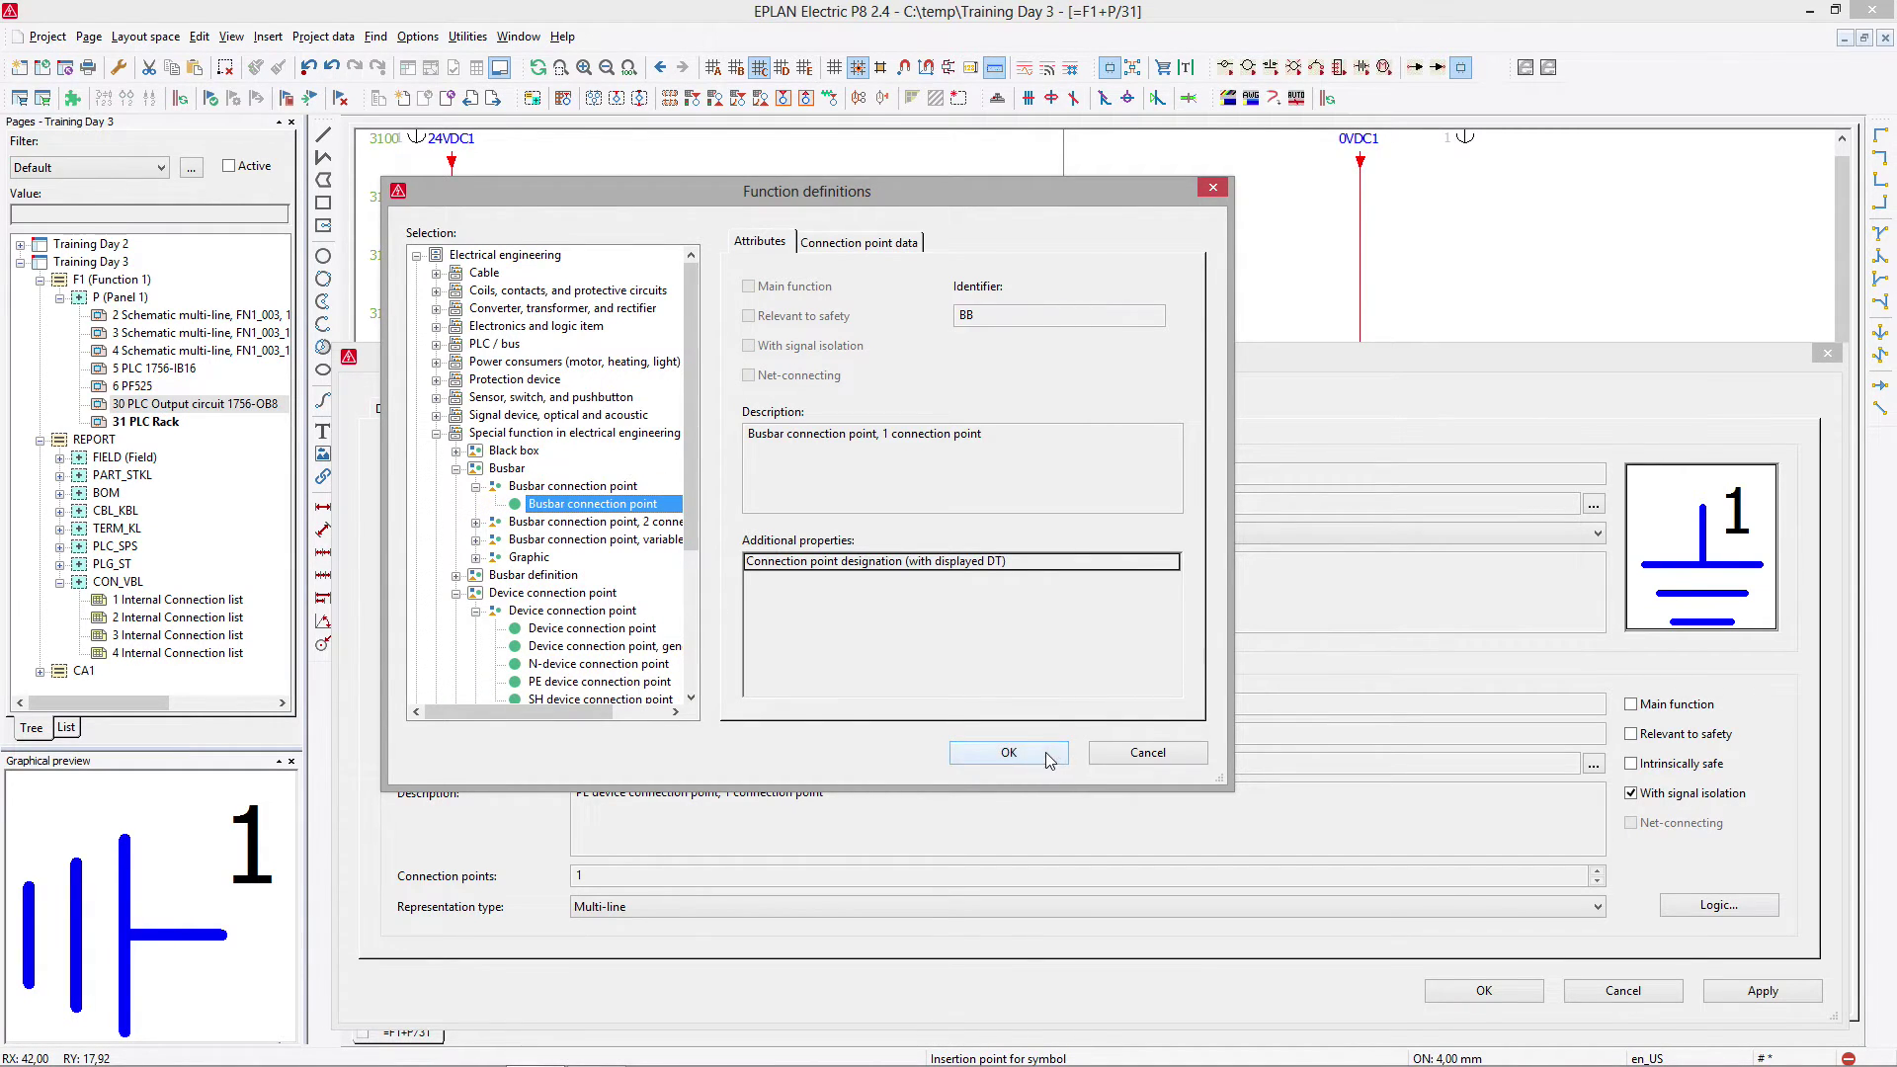
left_click(1009, 752)
left_click(1484, 991)
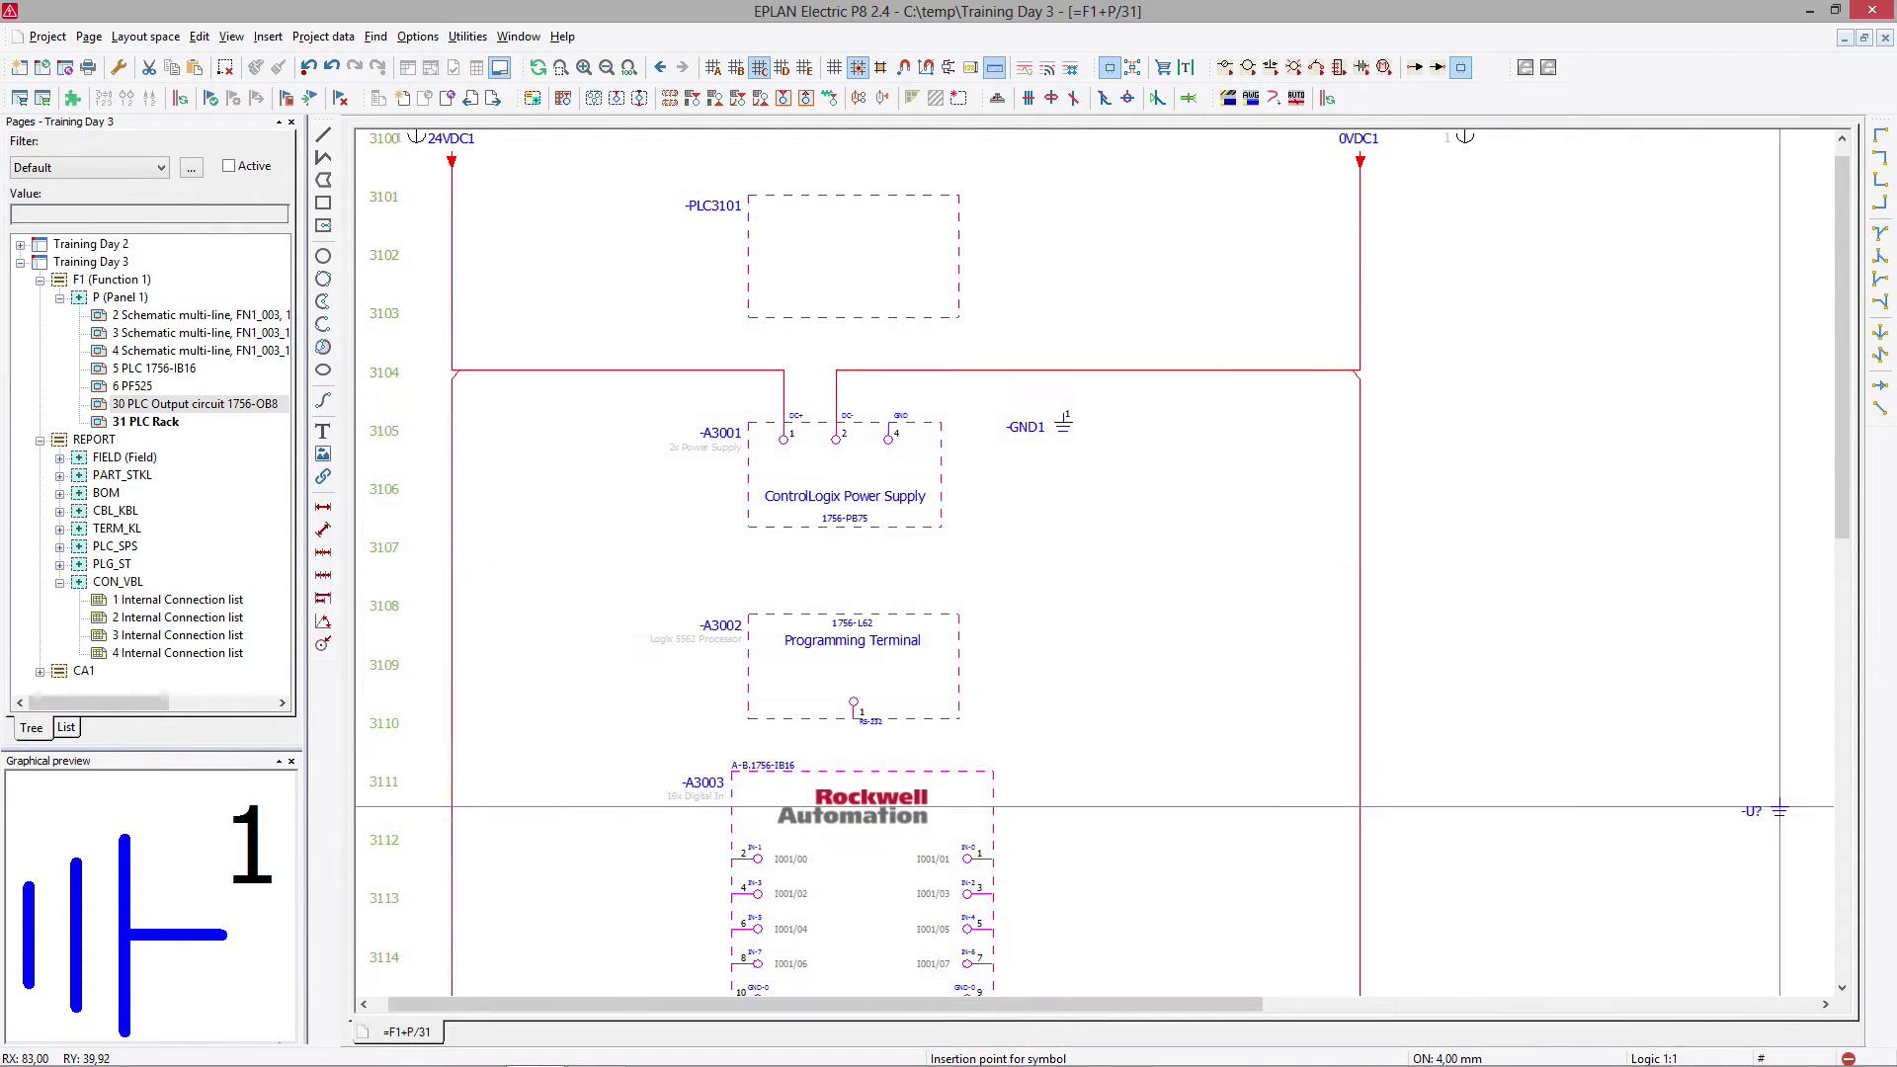
Connect the -GND1 symbol to the power supply's GND terminal with two angles and update the connections.
left_click(1882, 160)
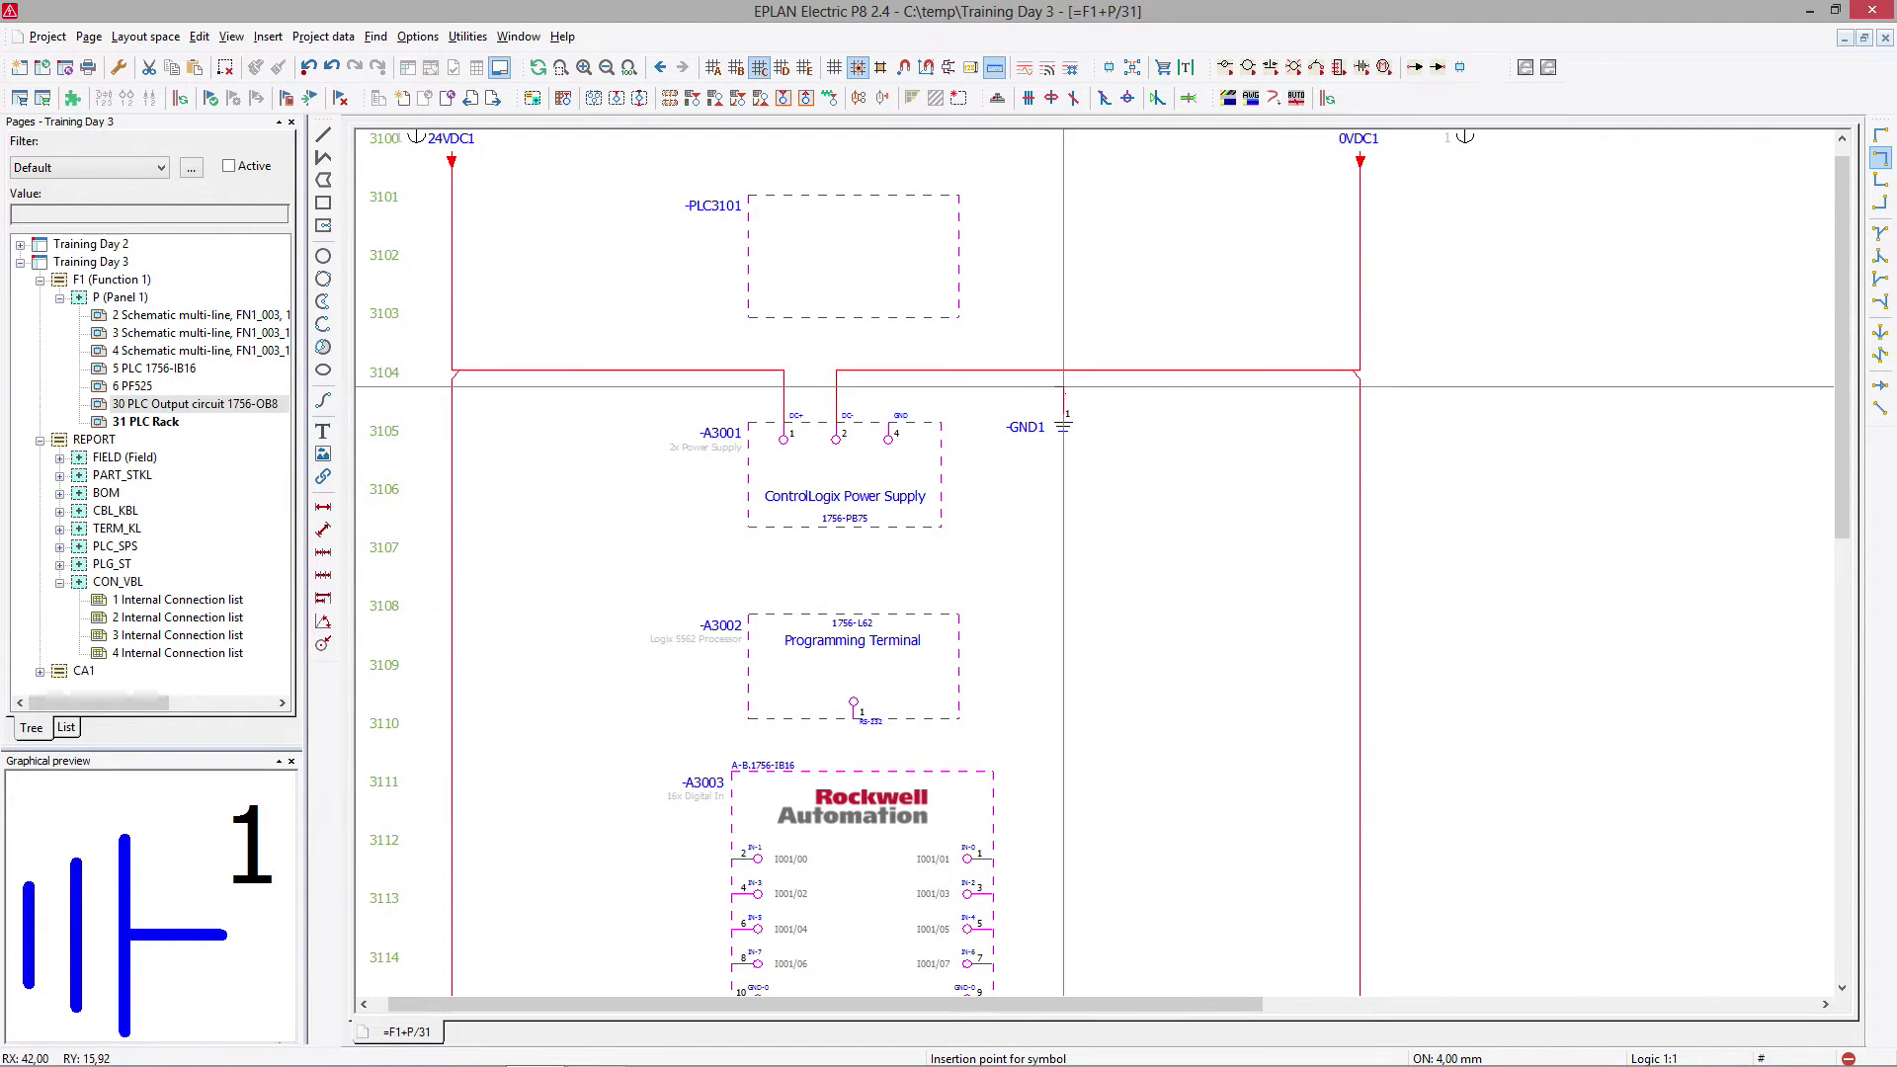
left_click(1882, 135)
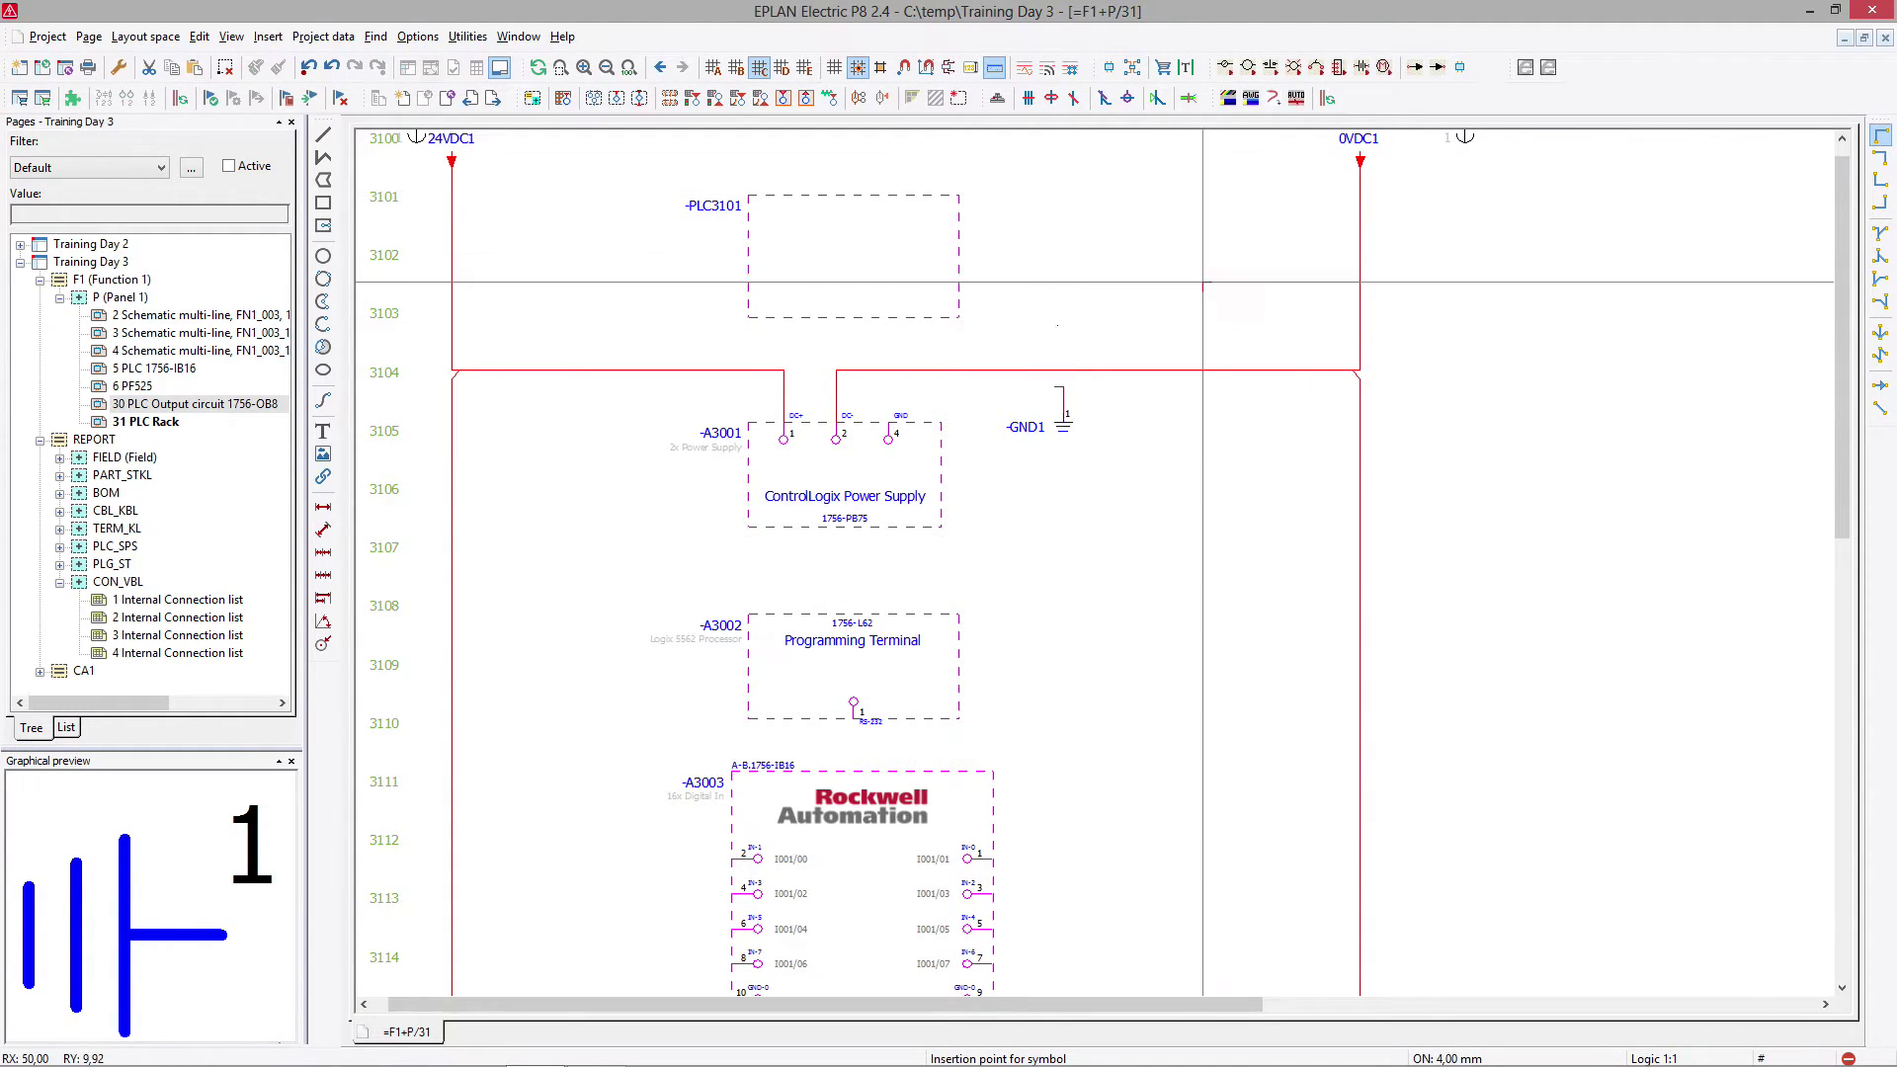
left_click(889, 387)
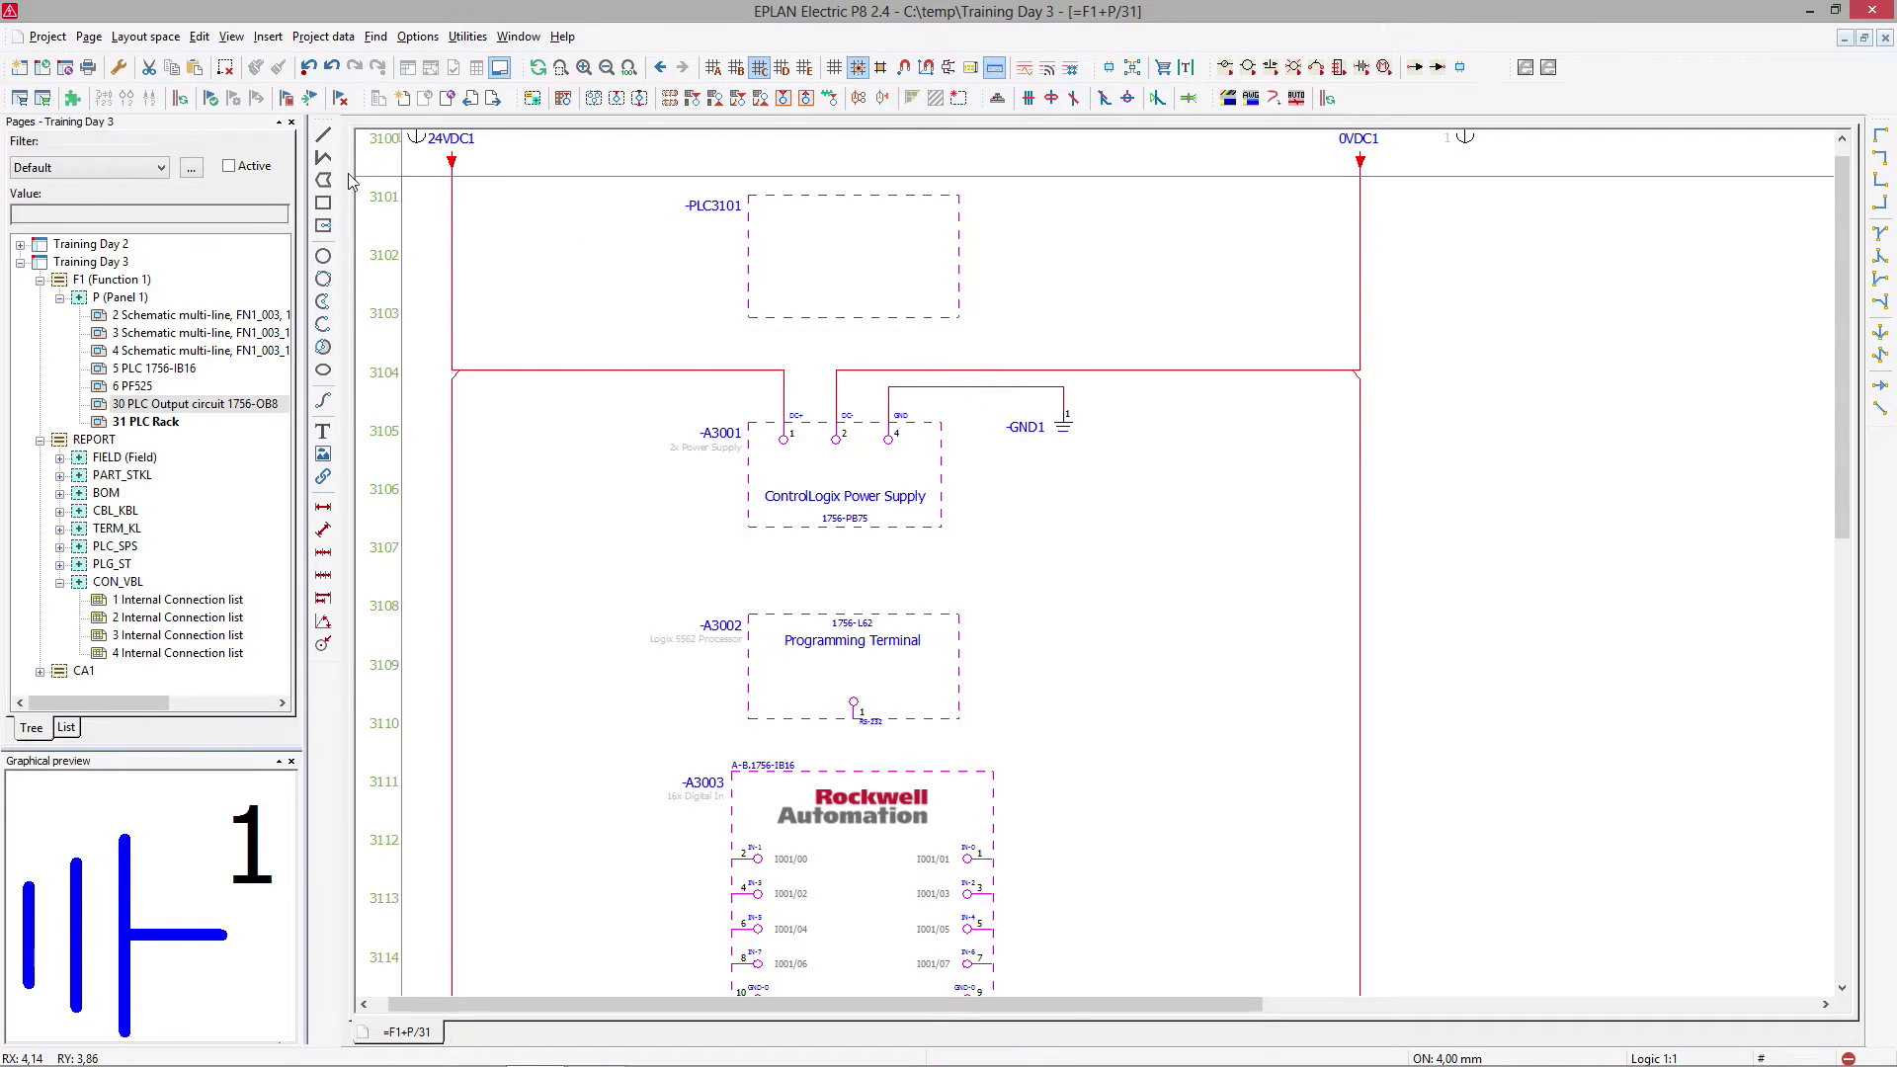
left_click(179, 99)
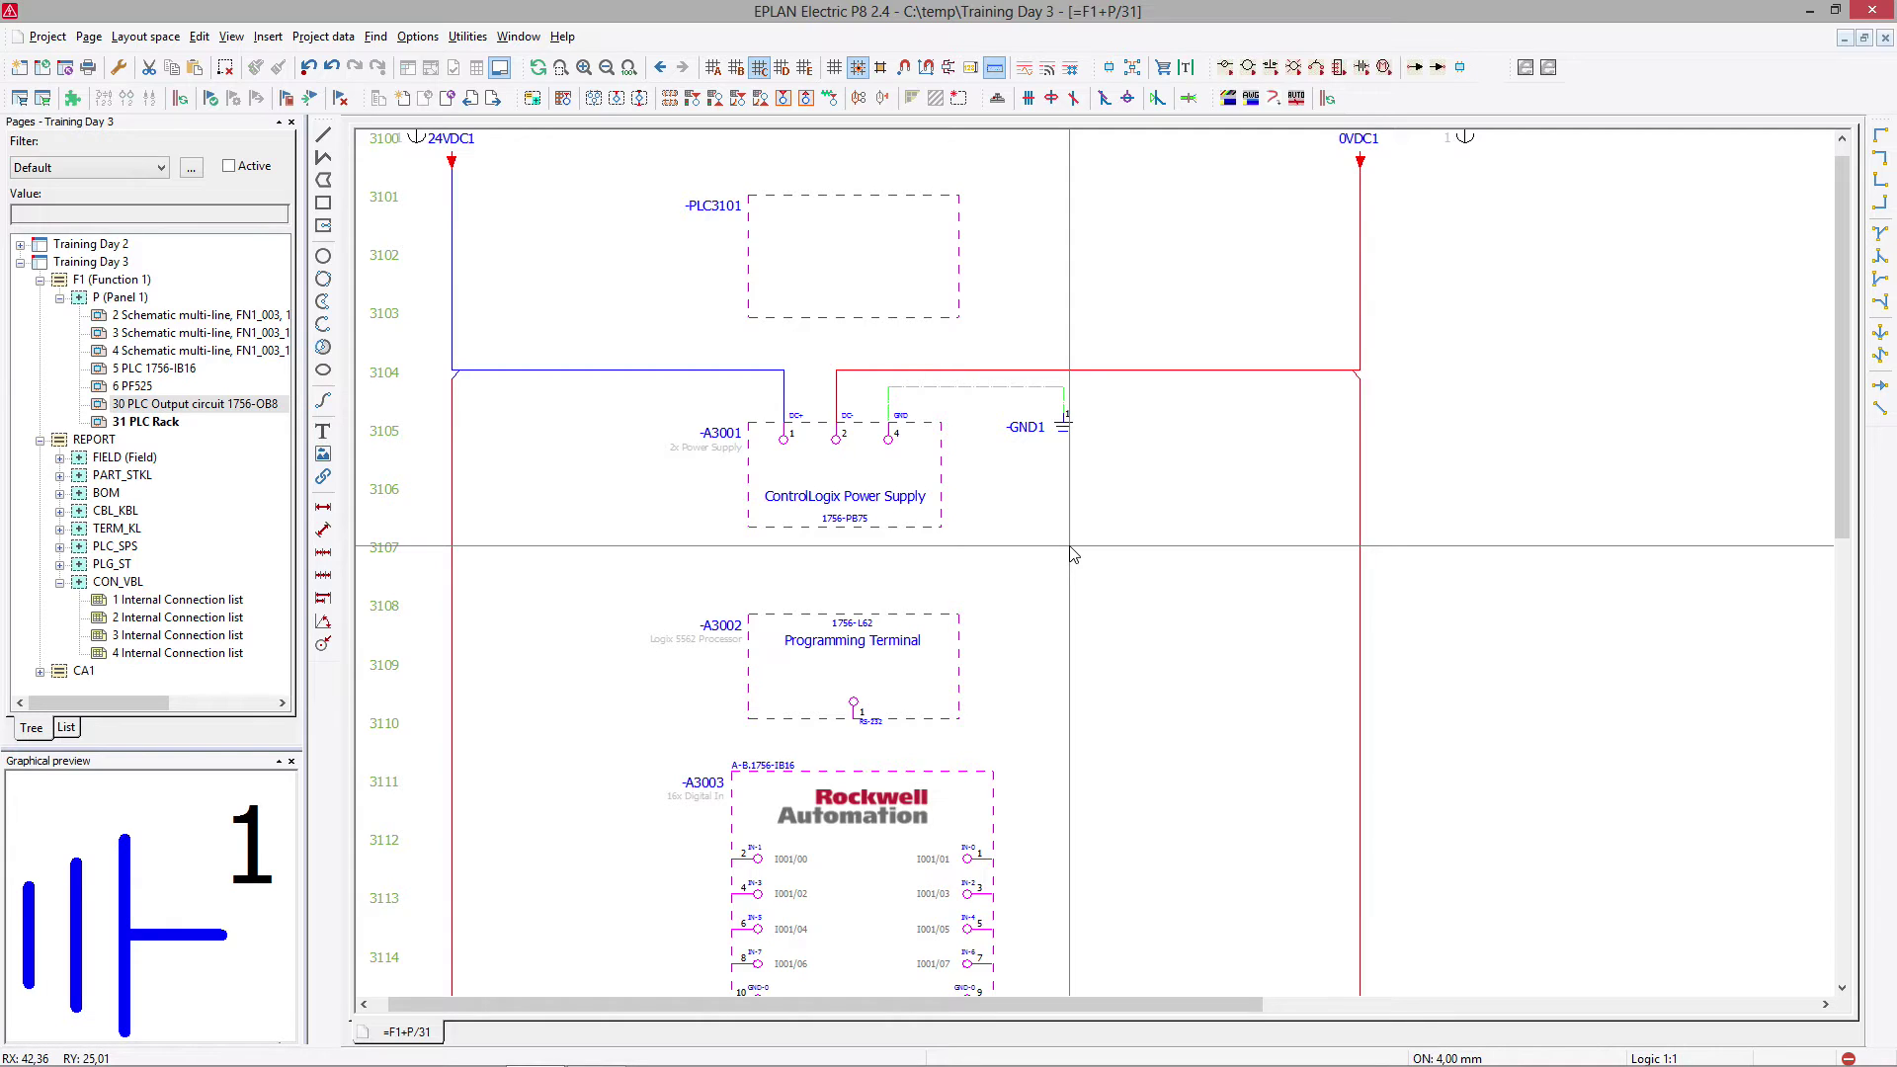
Assign the 1756-IB16 digital input module's PLC box to the existing device A500 through DT selection.
left_click(629, 66)
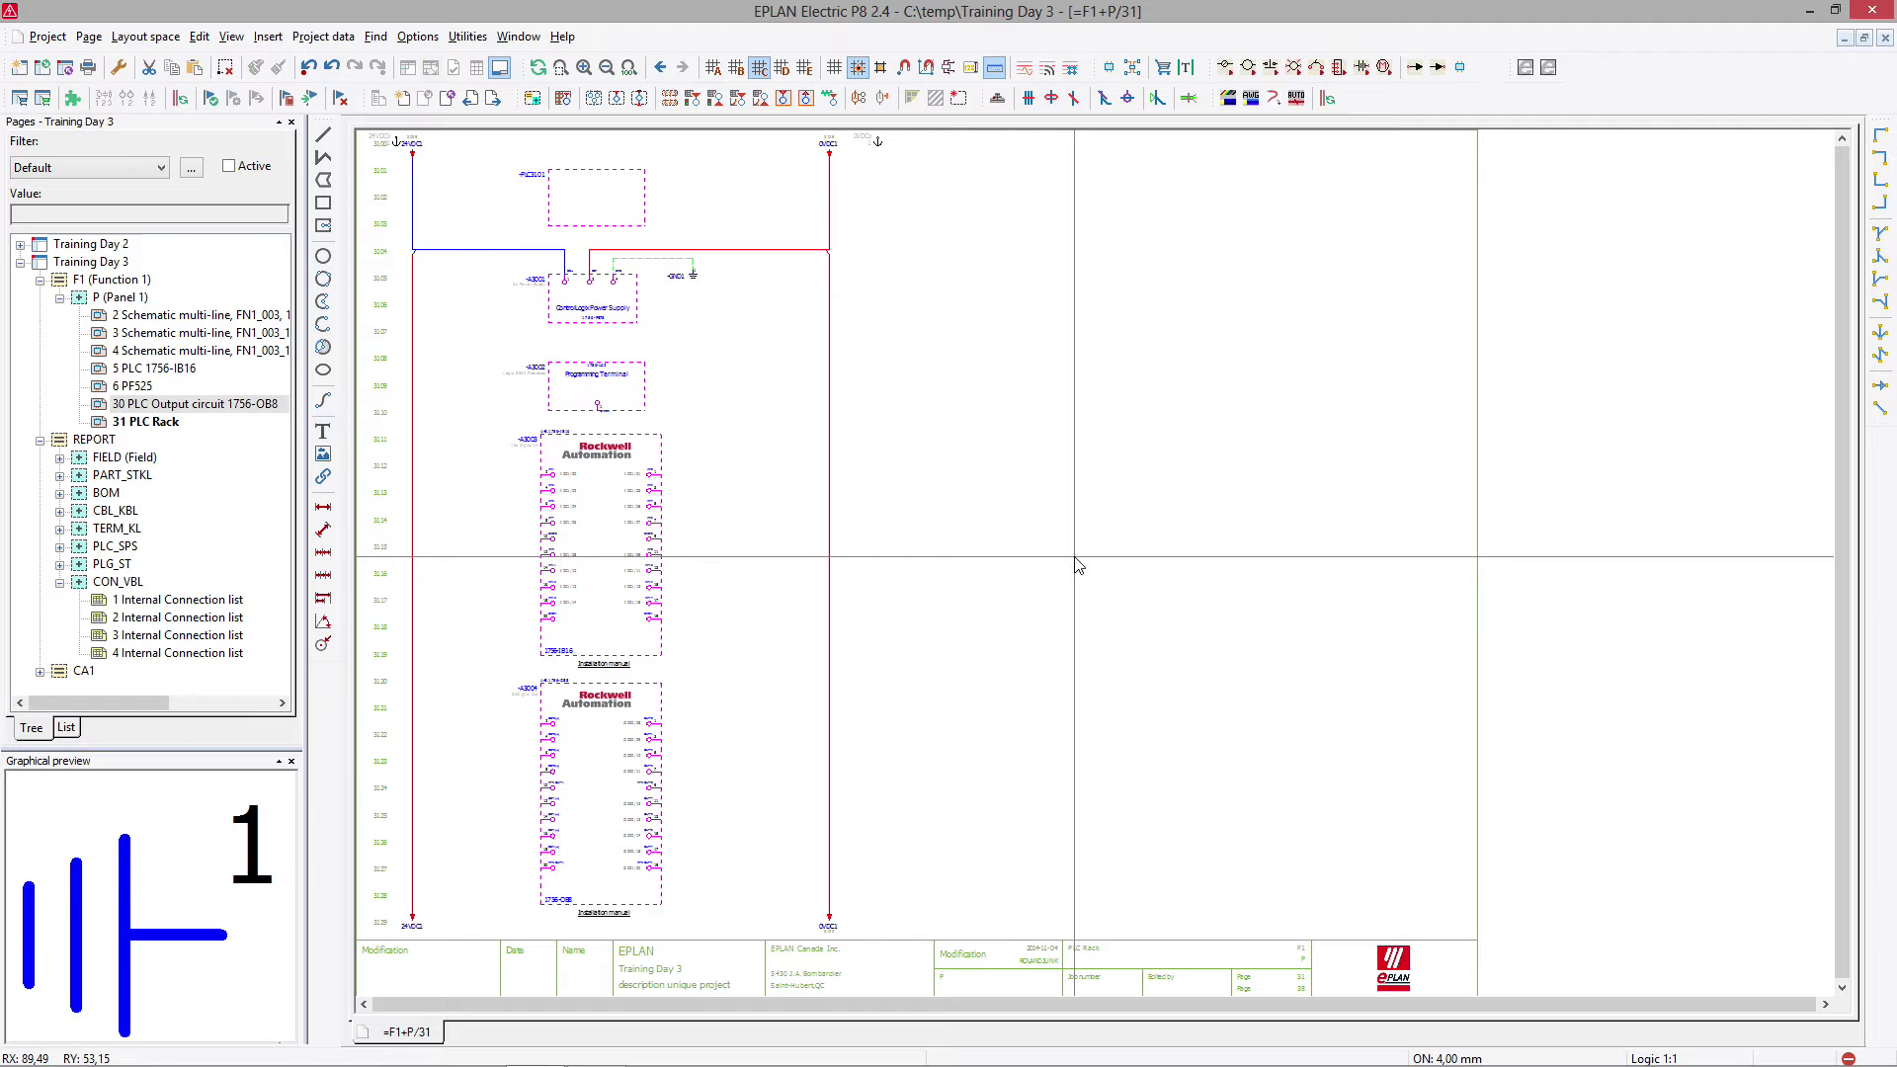
left_click(537, 439)
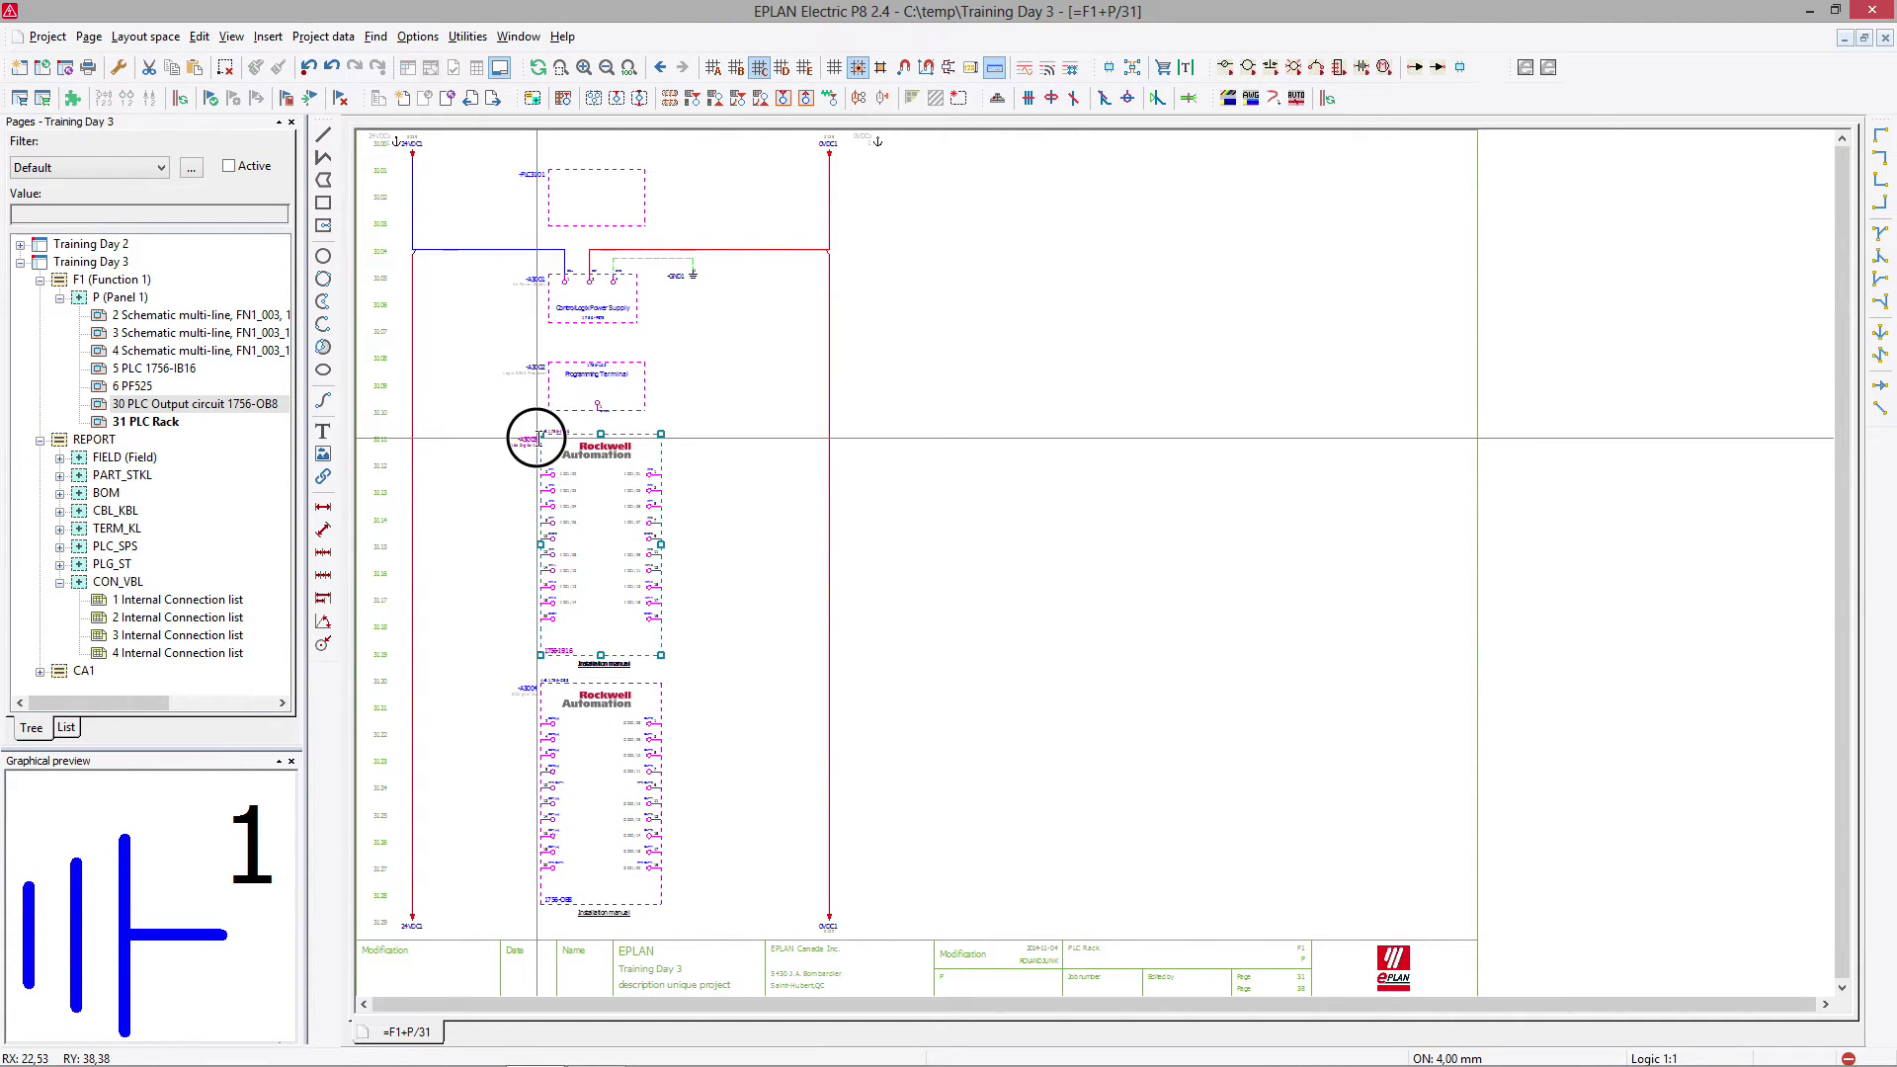
double_click(538, 438)
left_click(413, 419)
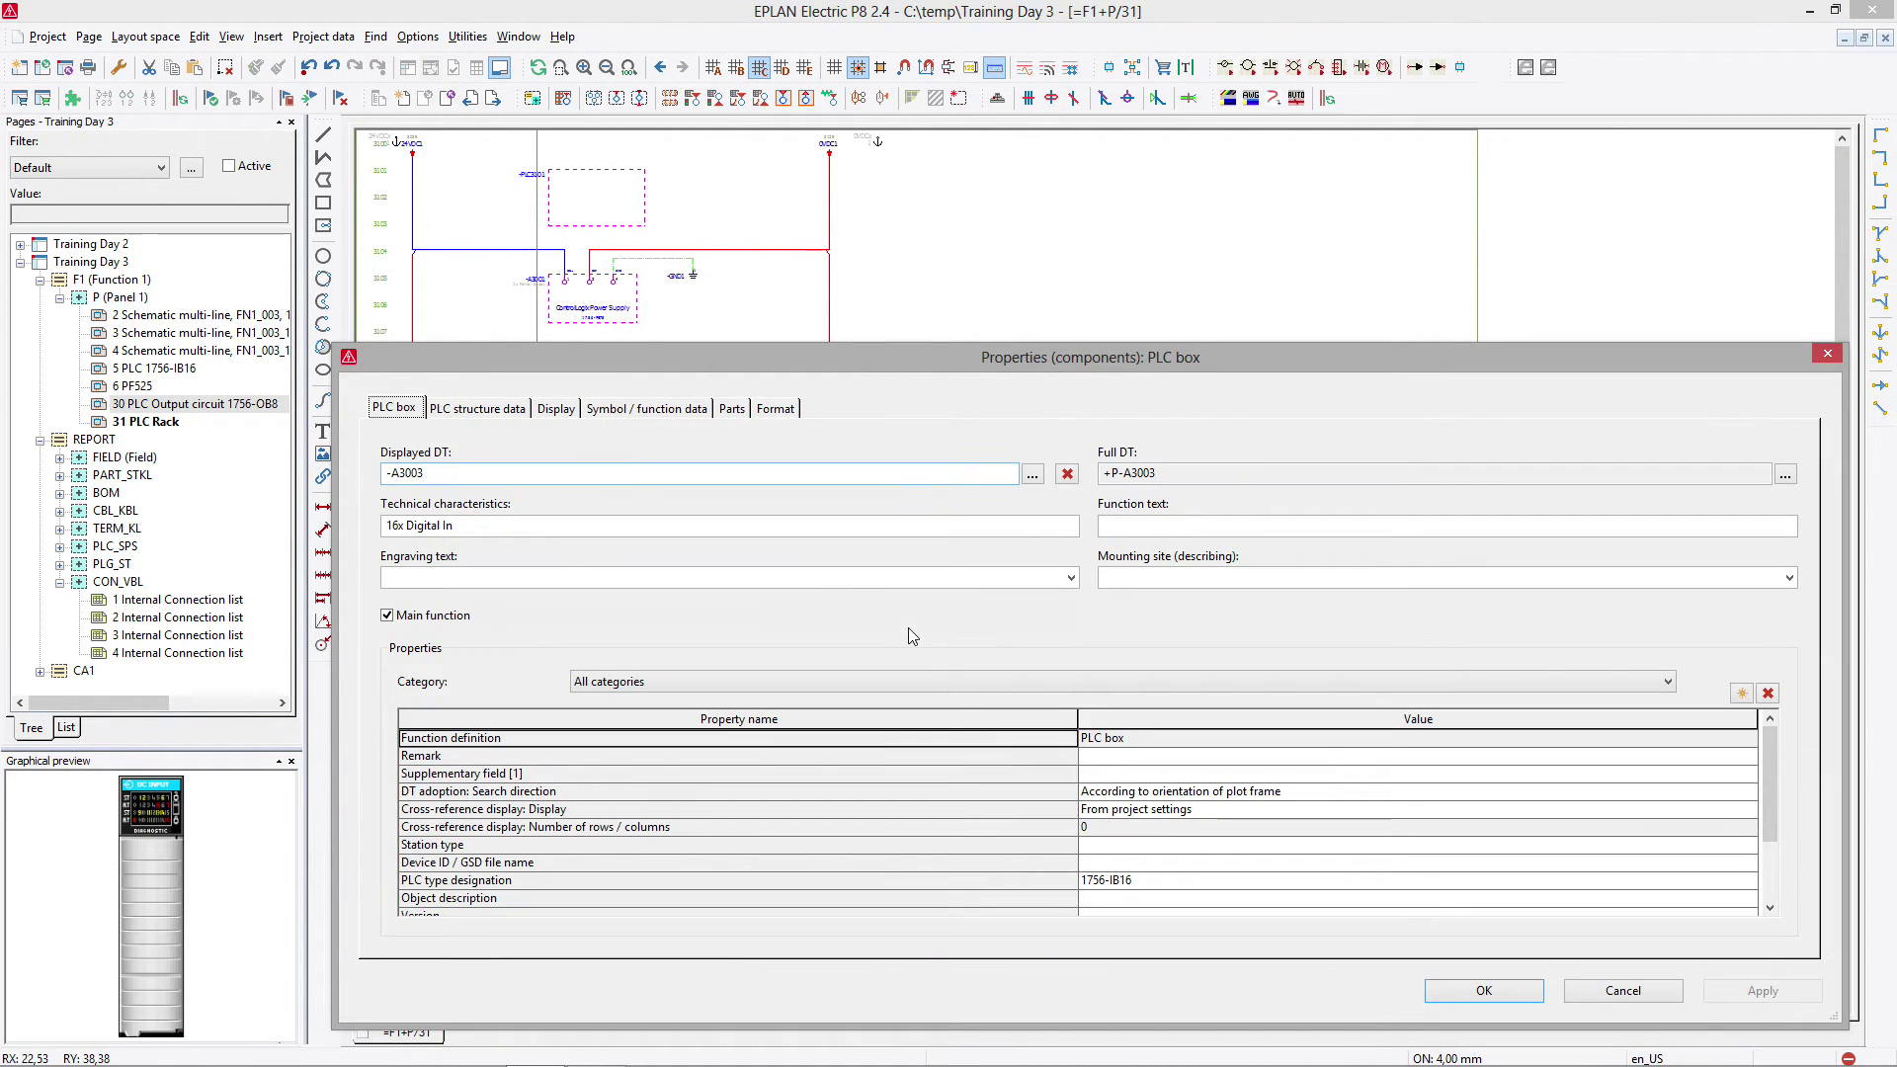
left_click(1039, 475)
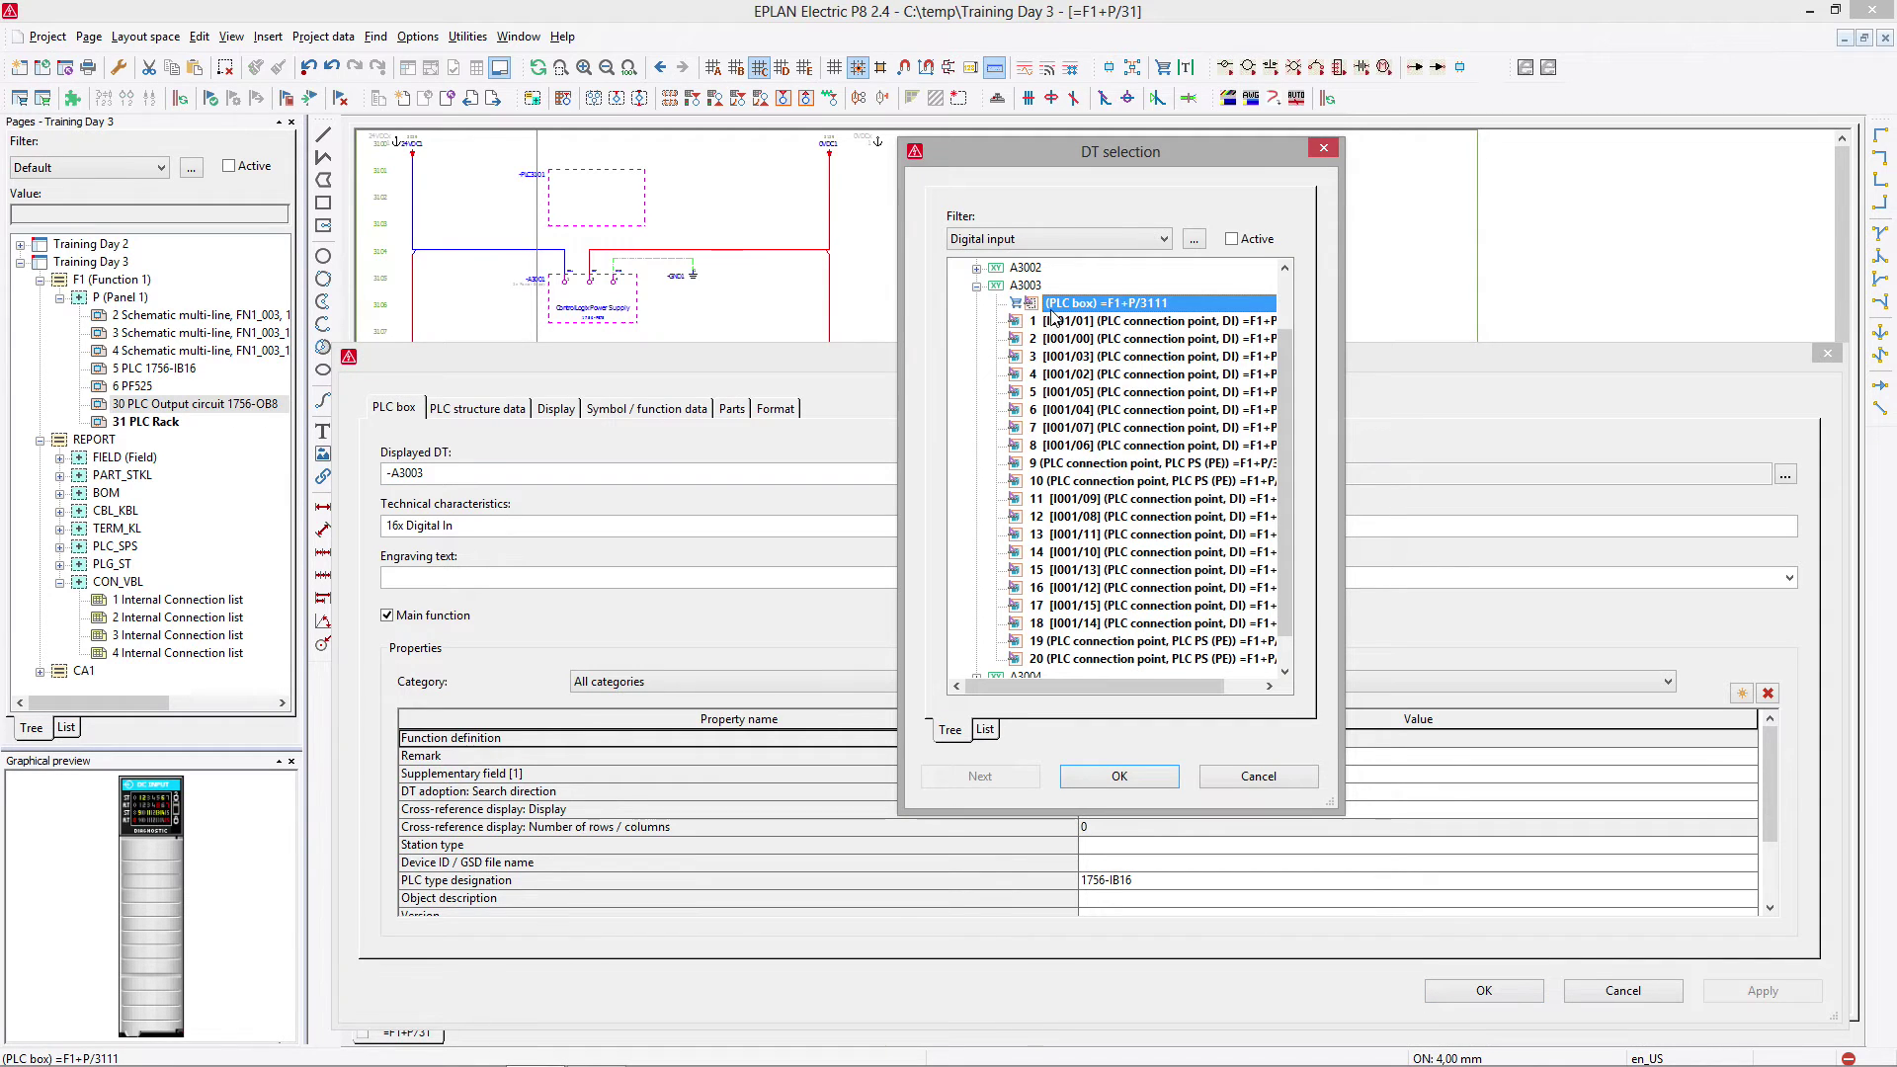
left_click(978, 286)
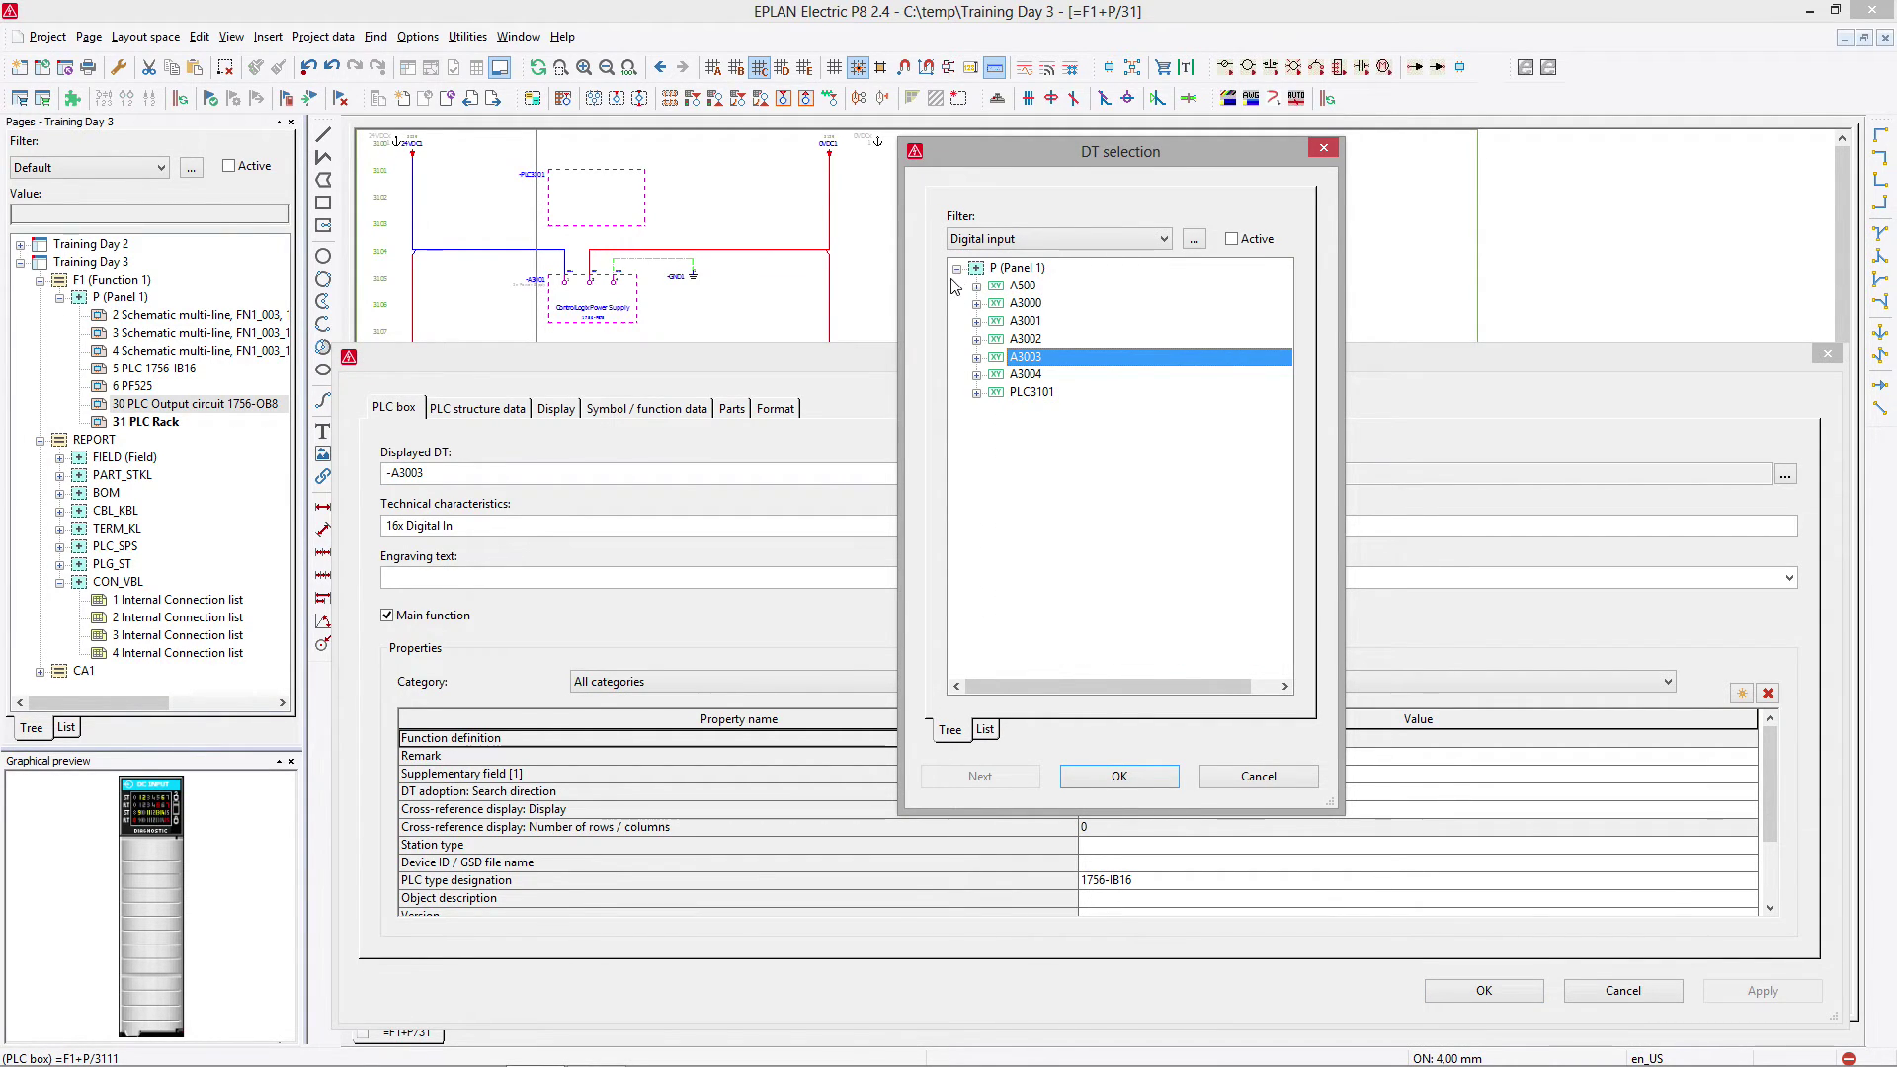
left_click(1023, 286)
left_click(977, 286)
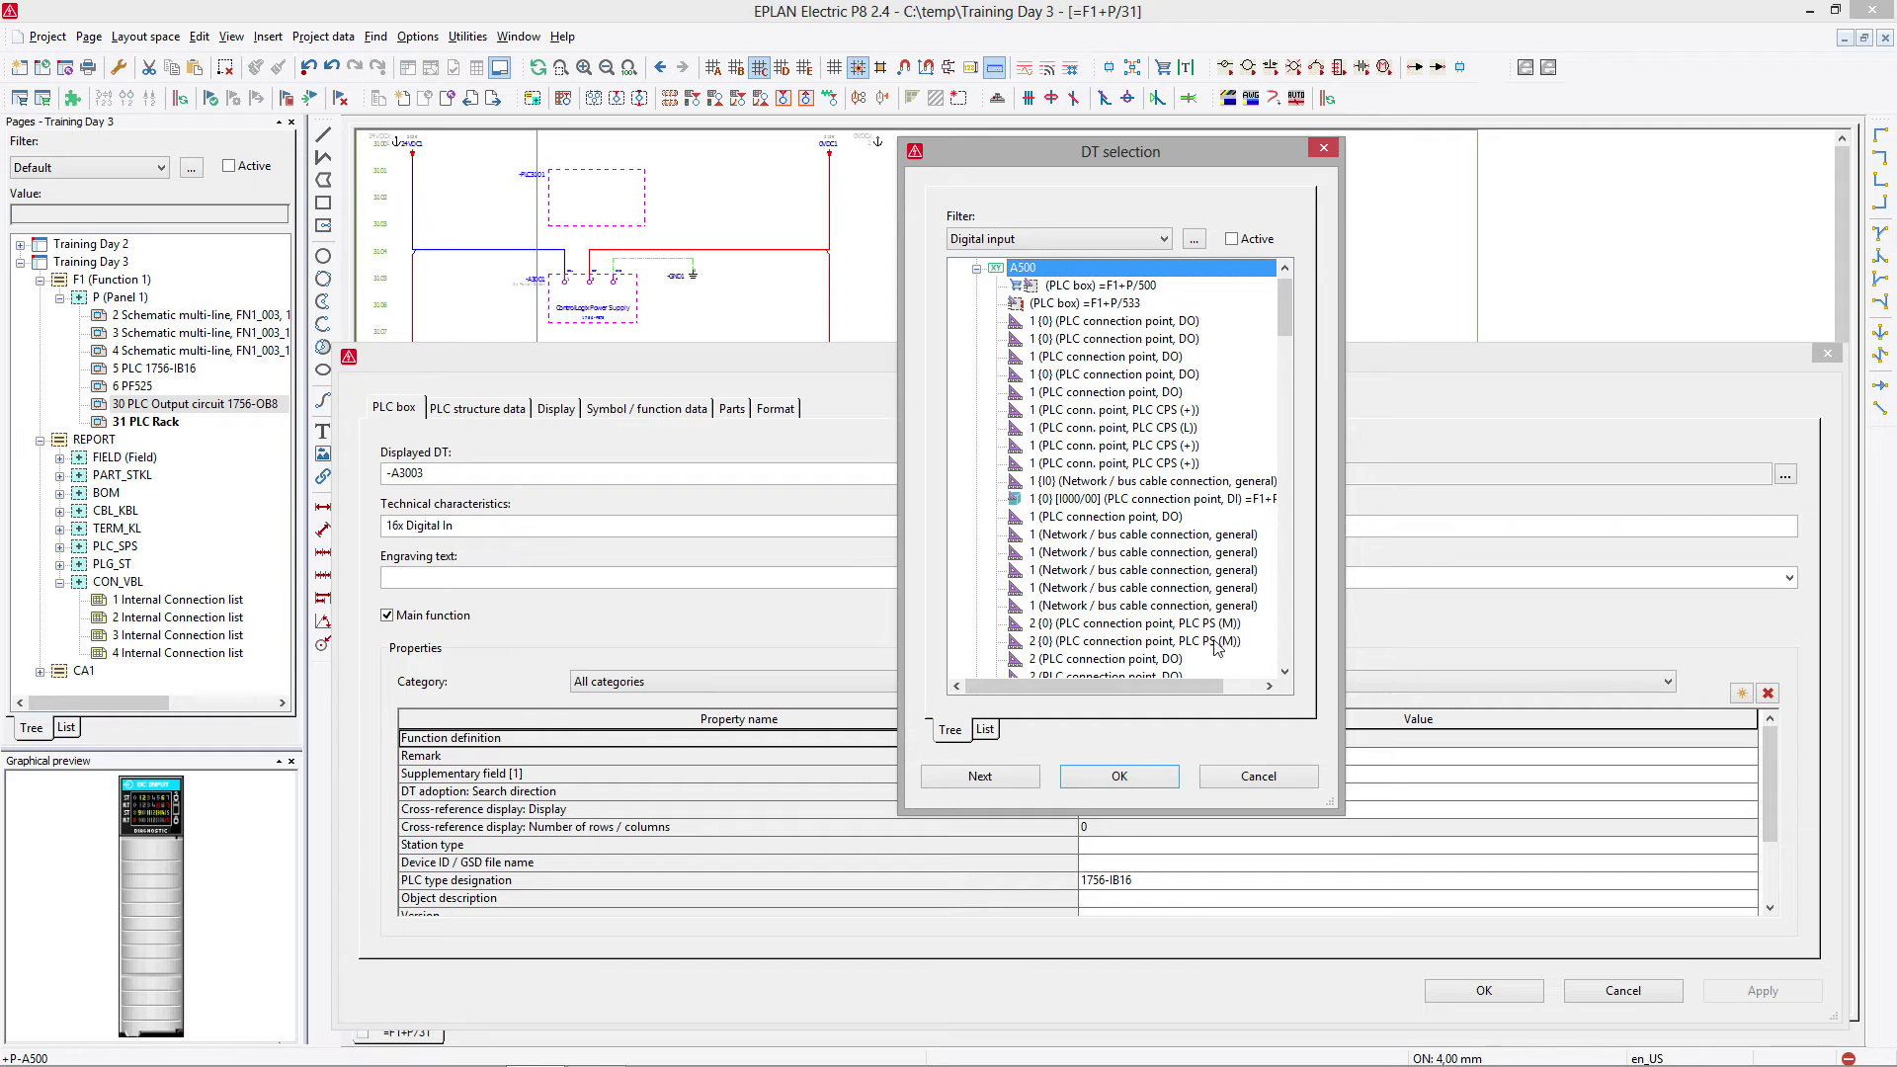
left_click(1104, 777)
left_click(1484, 990)
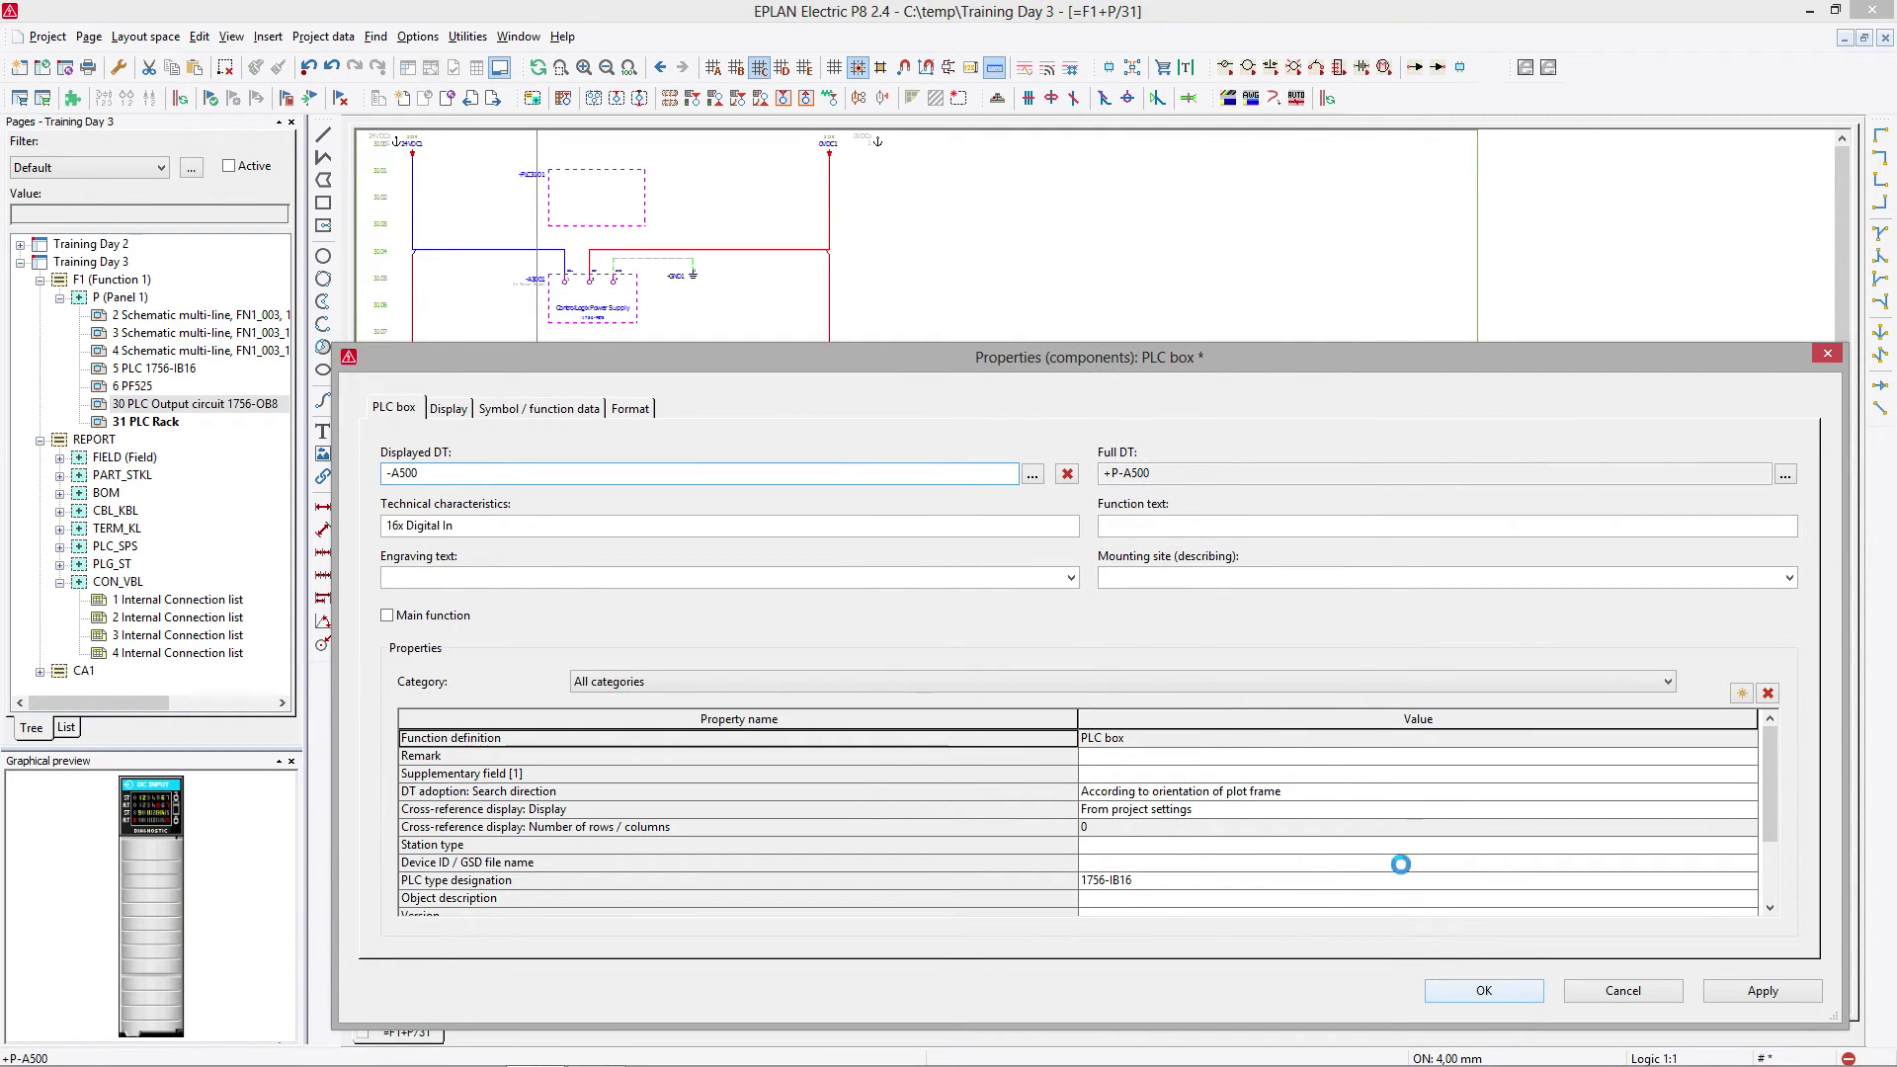
Assign the 1756-OB8 digital output module's PLC box to the existing device A3000 through DT selection.
left_click(605, 692)
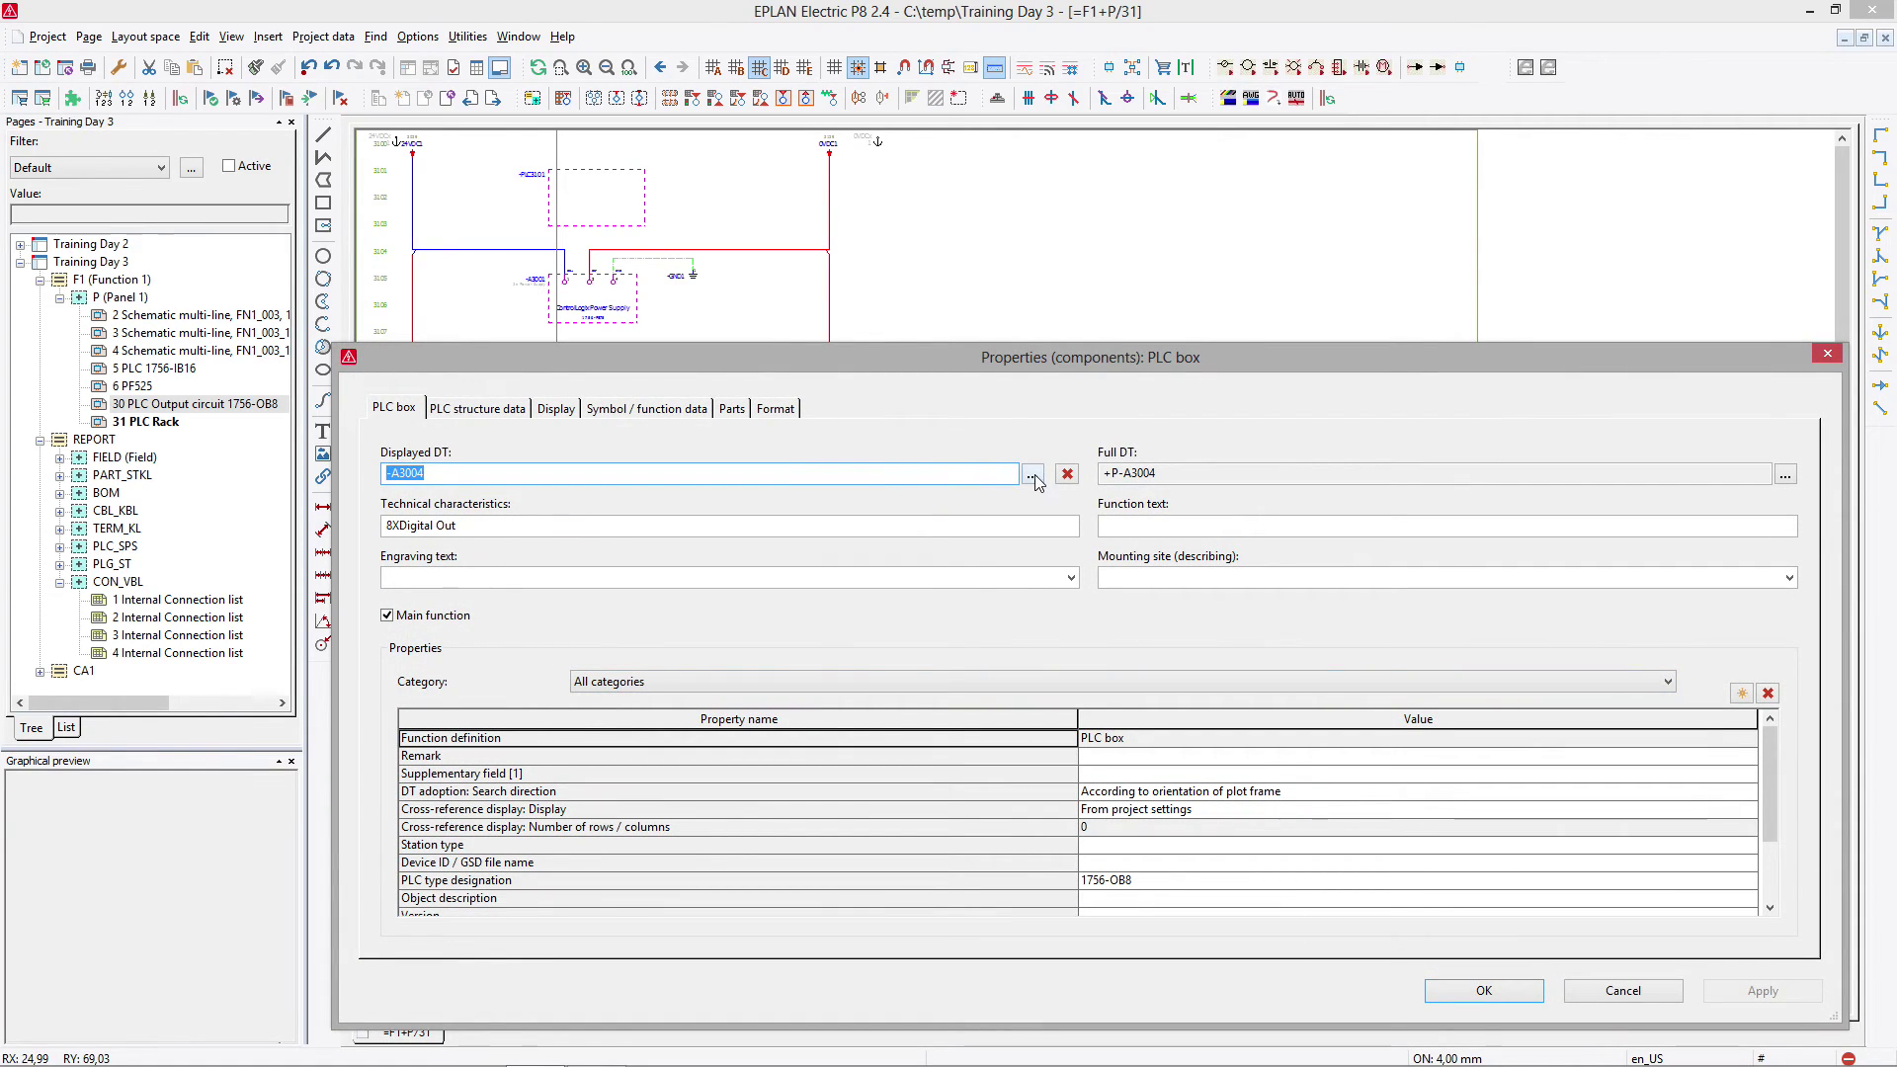
left_click(1033, 474)
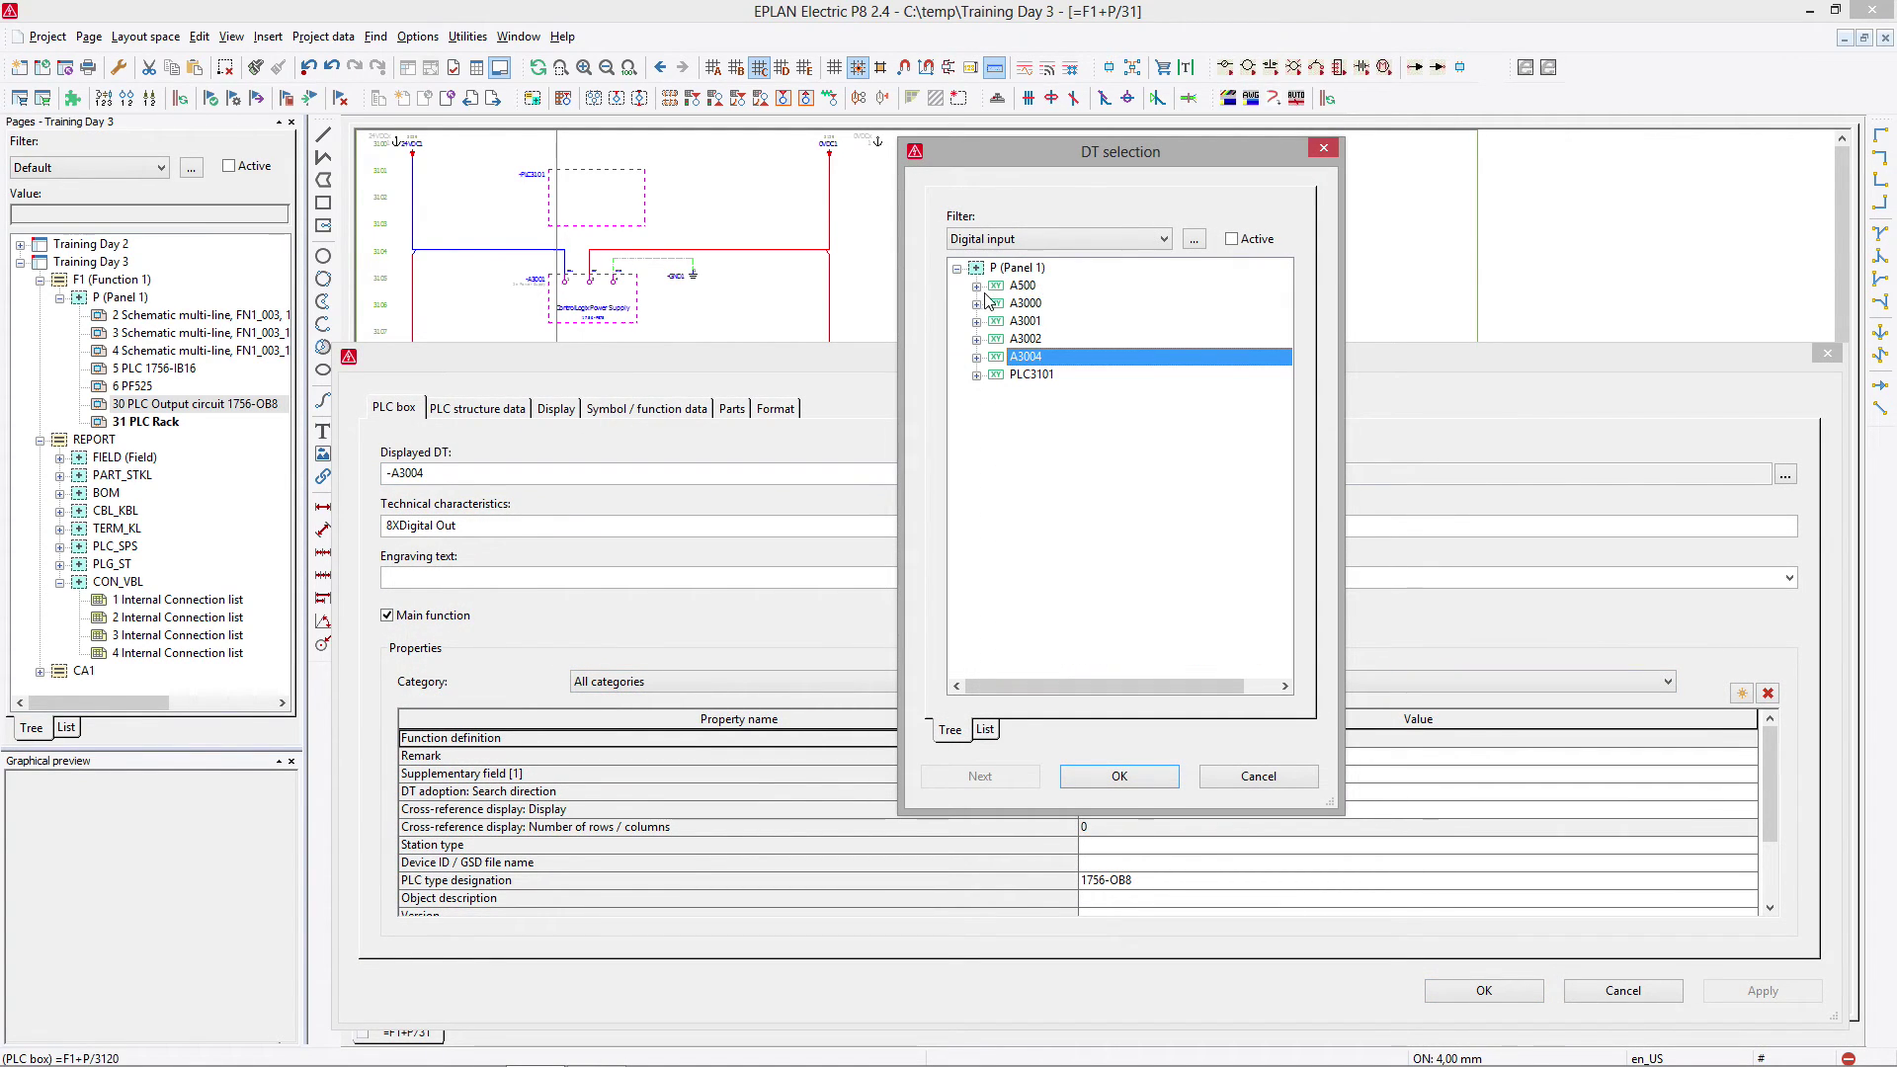
left_click(1027, 303)
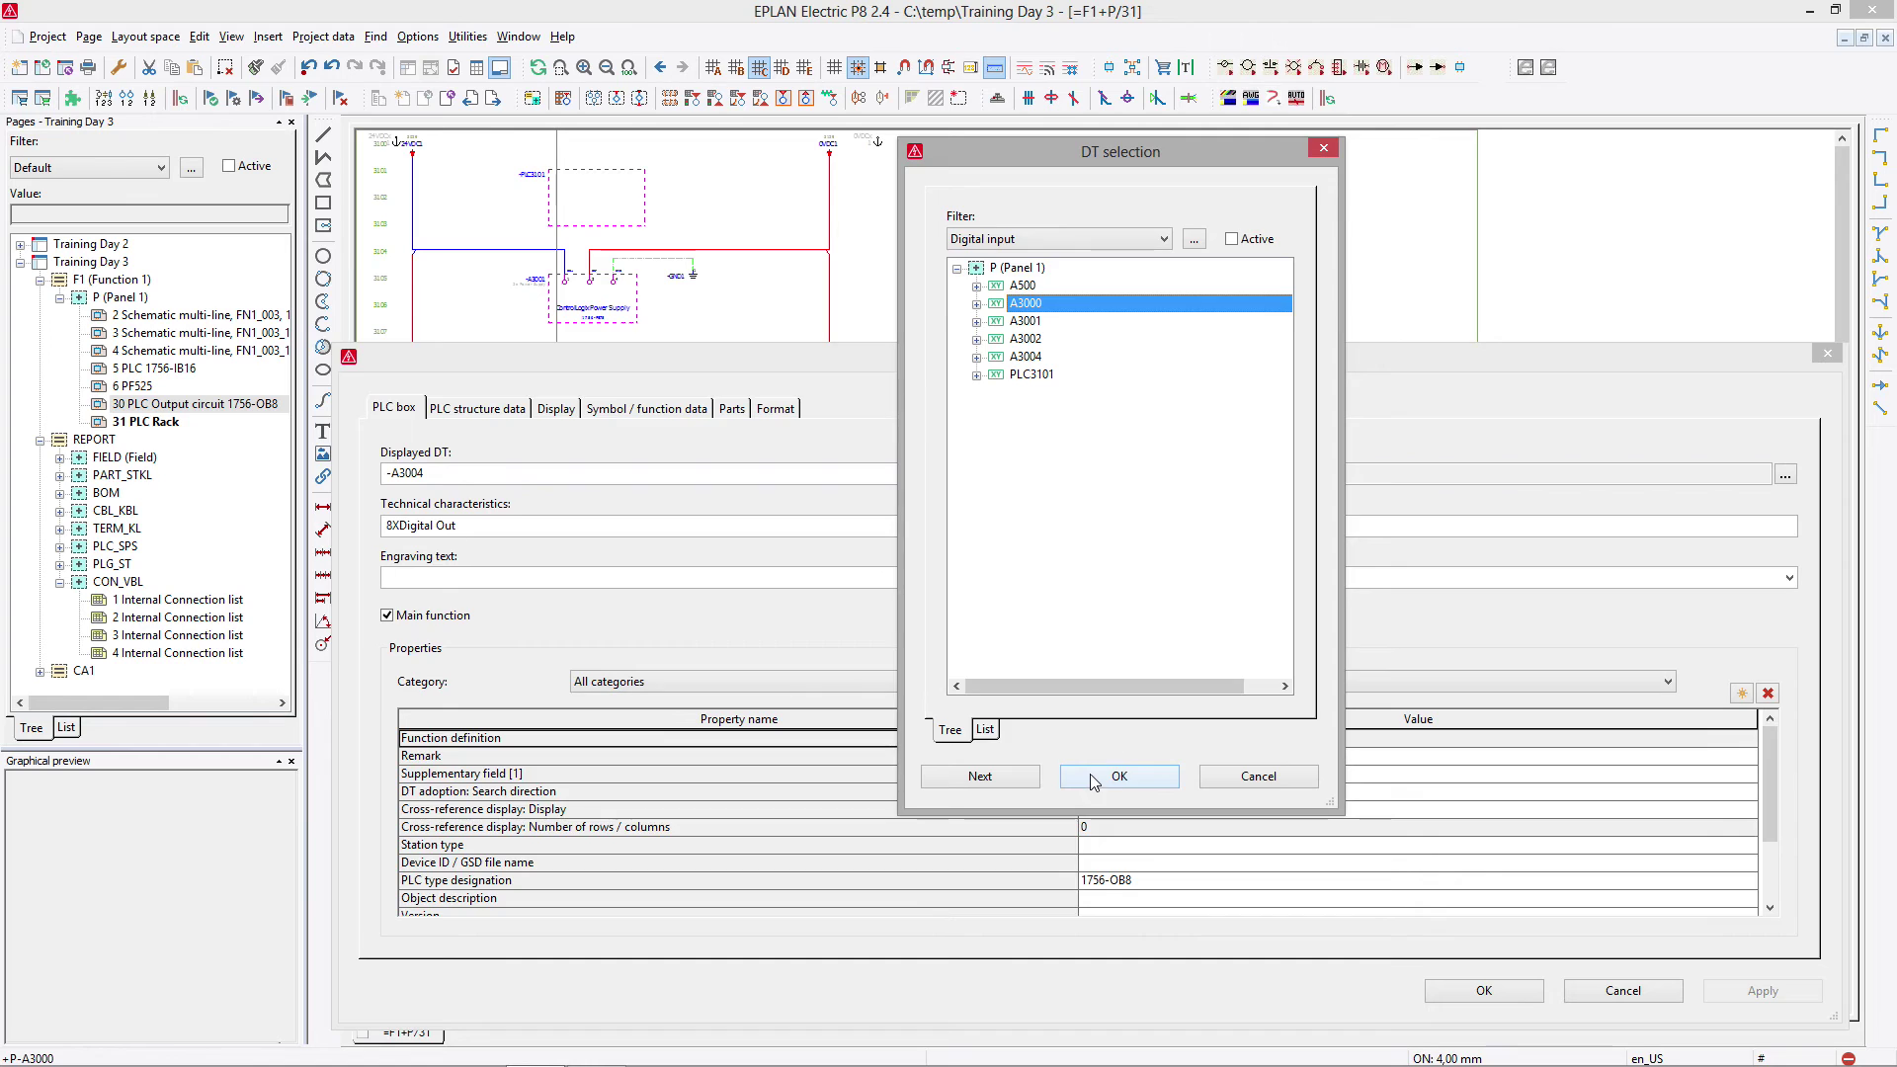
left_click(1119, 776)
left_click(1518, 992)
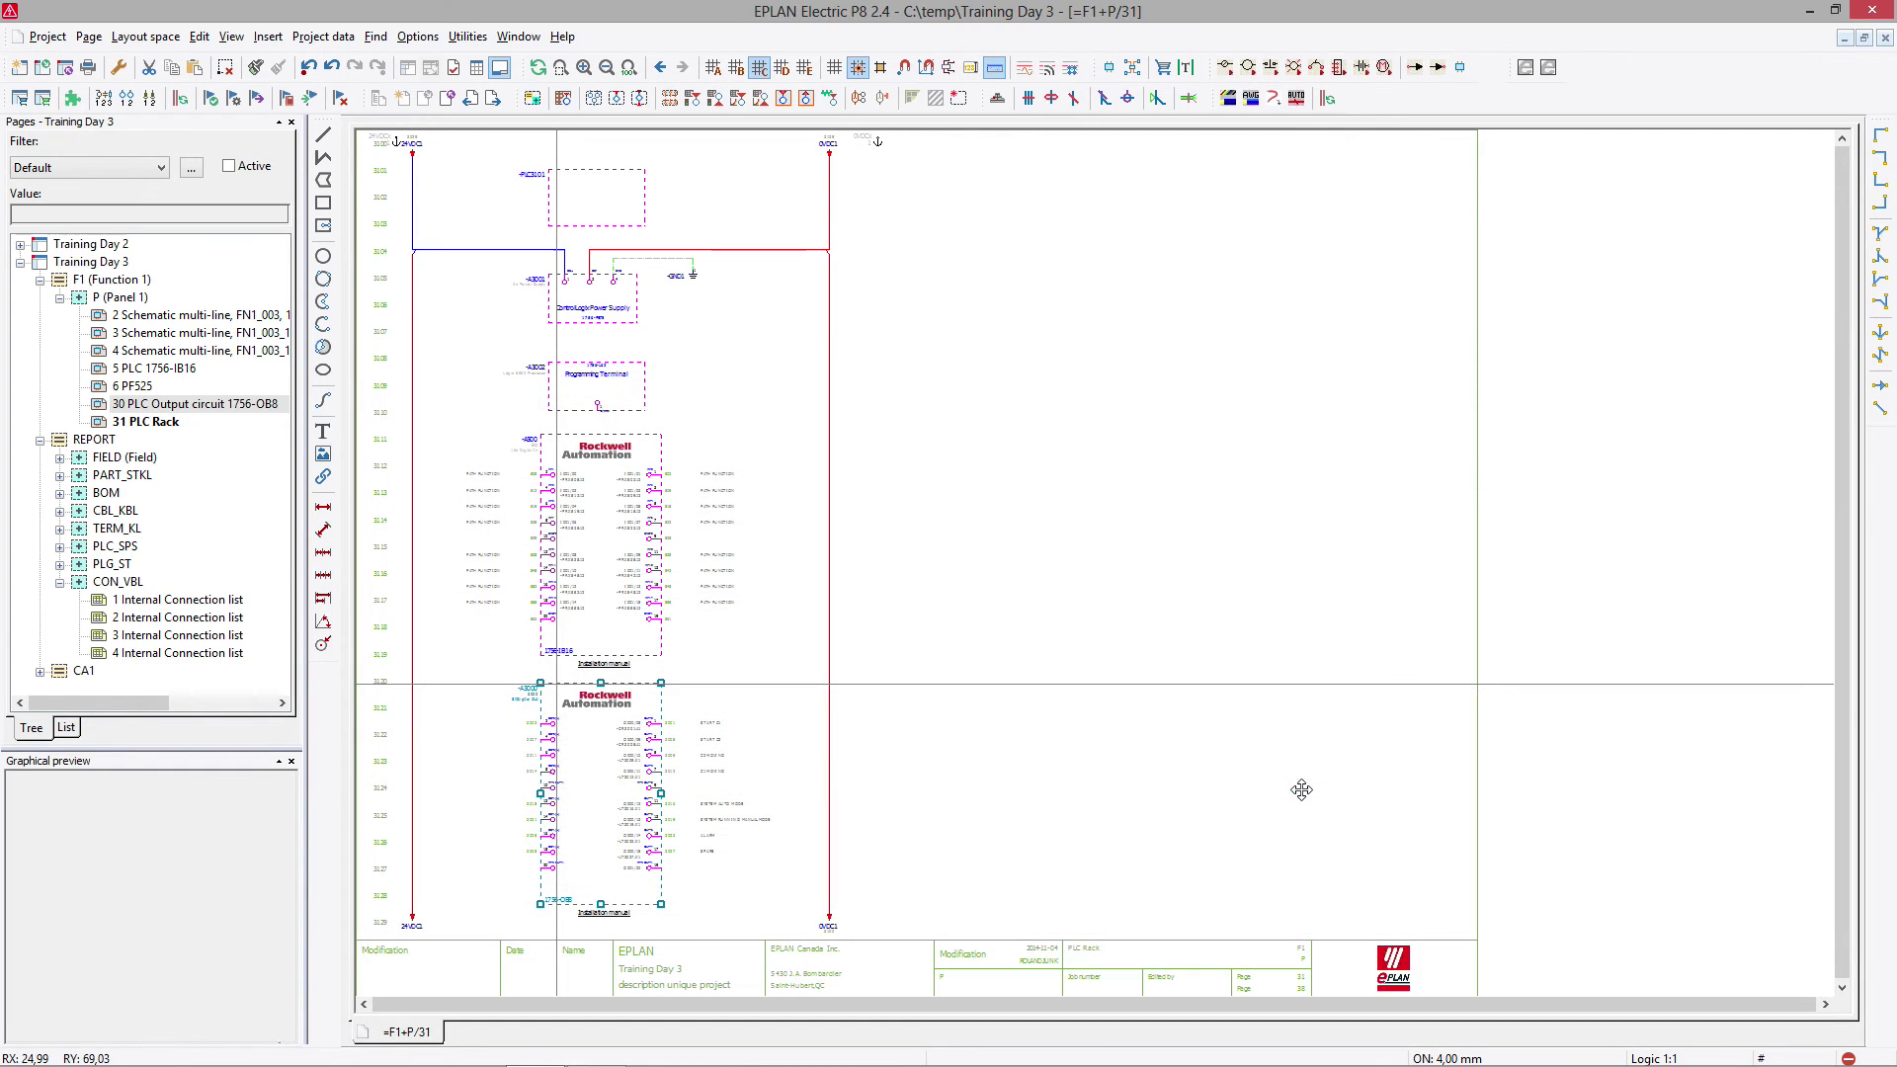
Examine the addresses, cross-references and function texts at the input and output modules' connection points, finishing close up on the output module.
key("z")
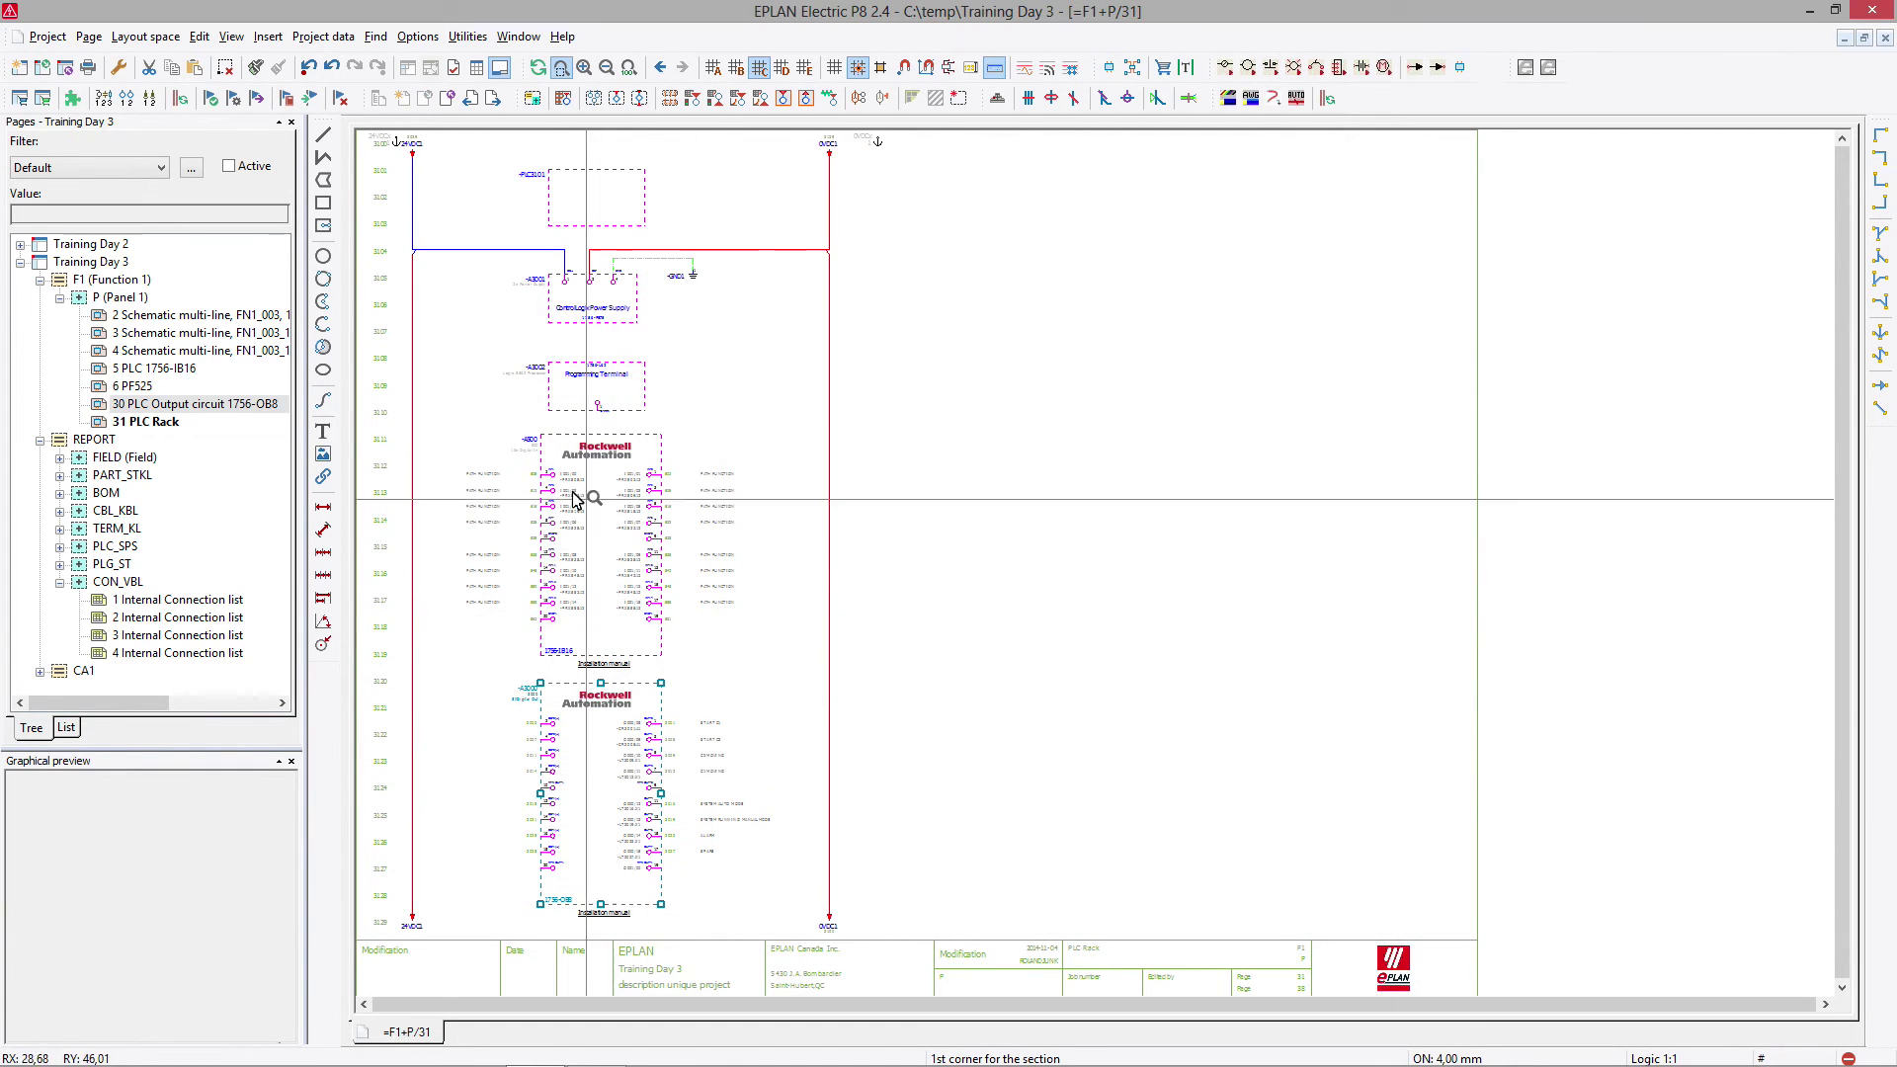
left_click(440, 443)
left_click(816, 879)
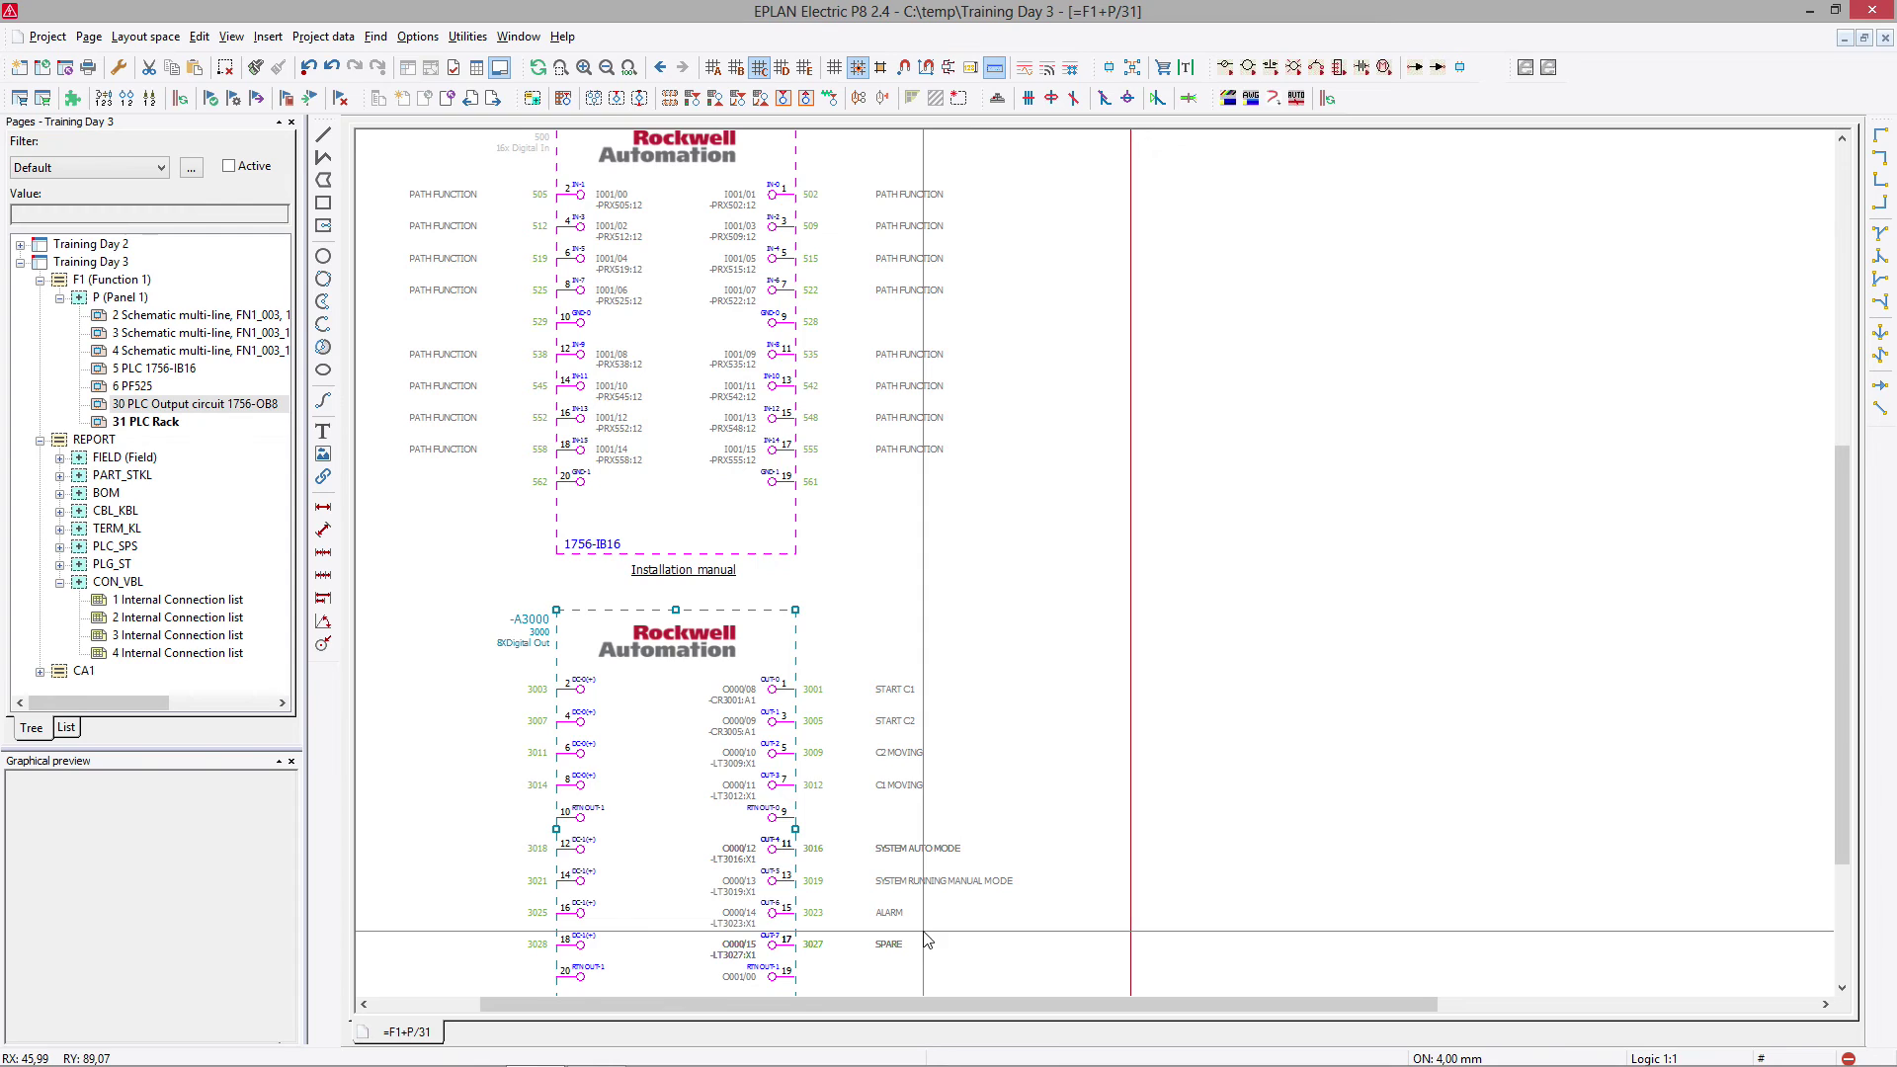
key("z")
left_click(511, 597)
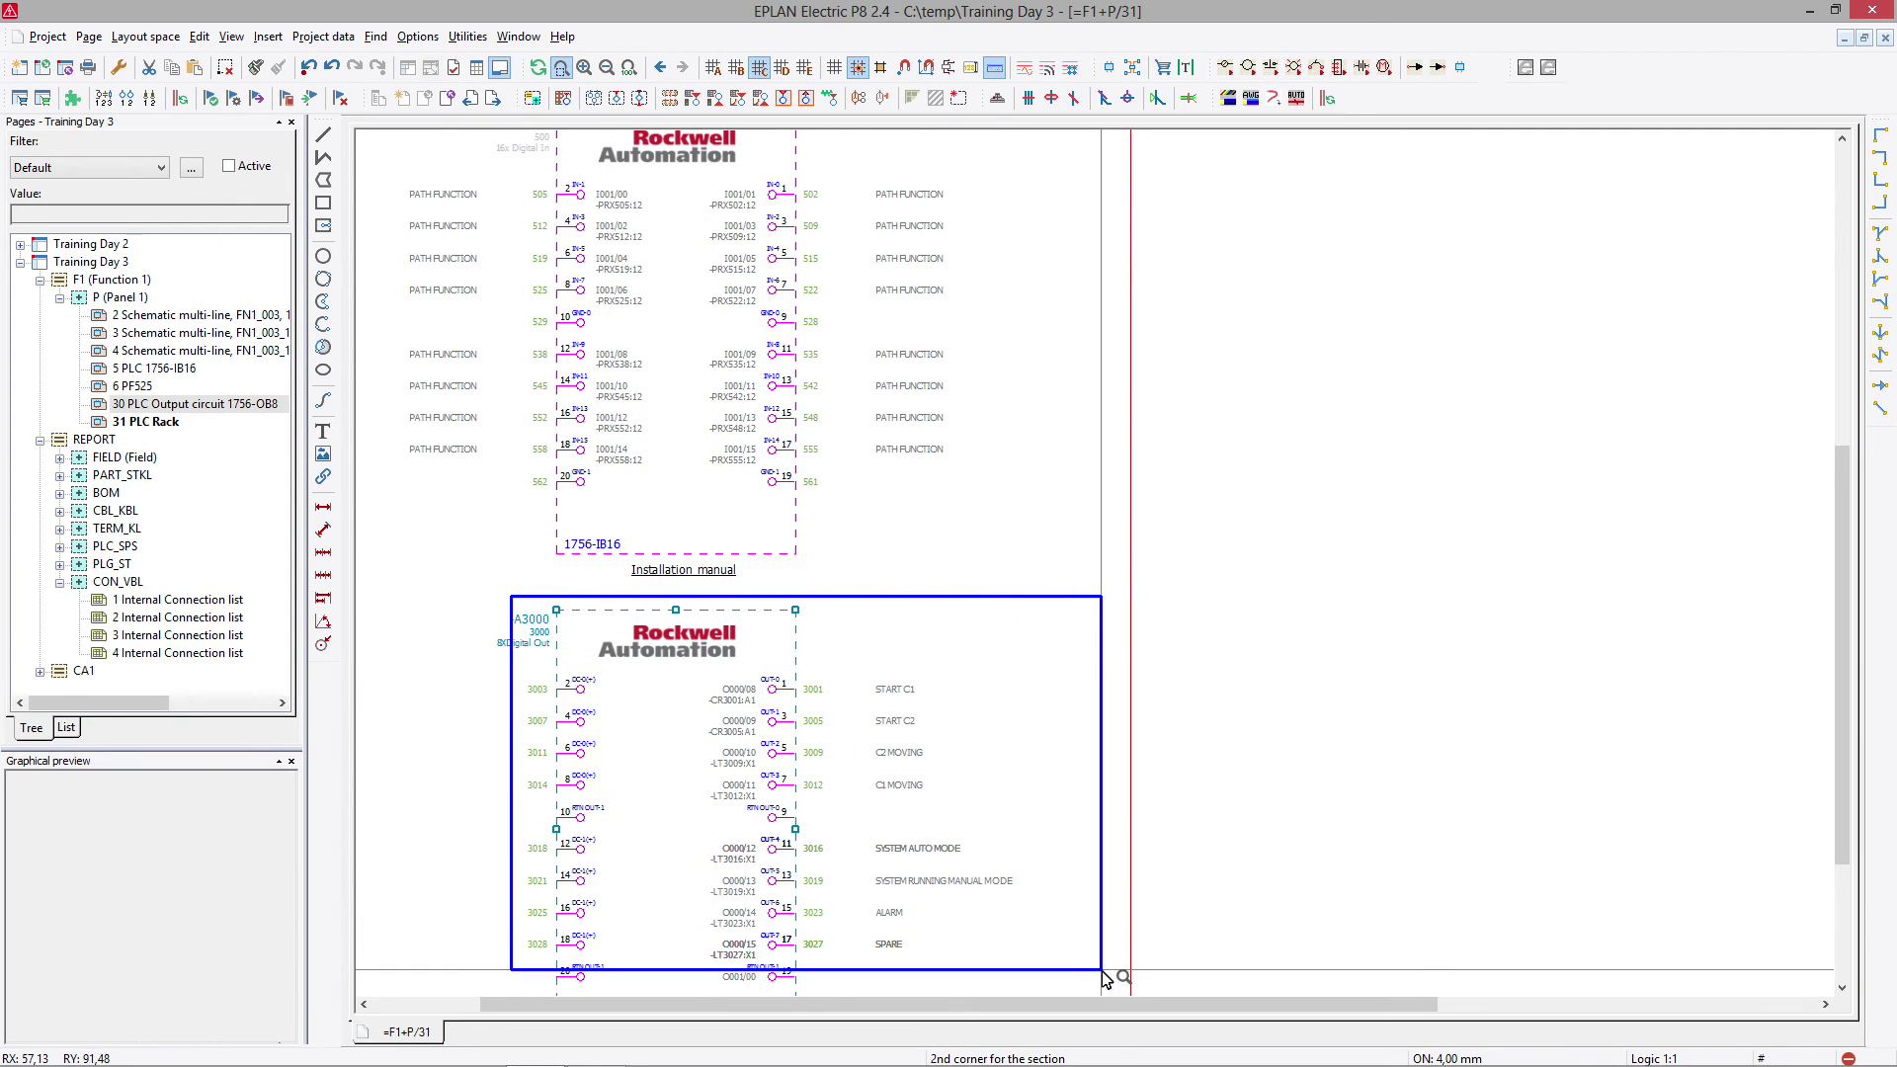
left_click(1104, 978)
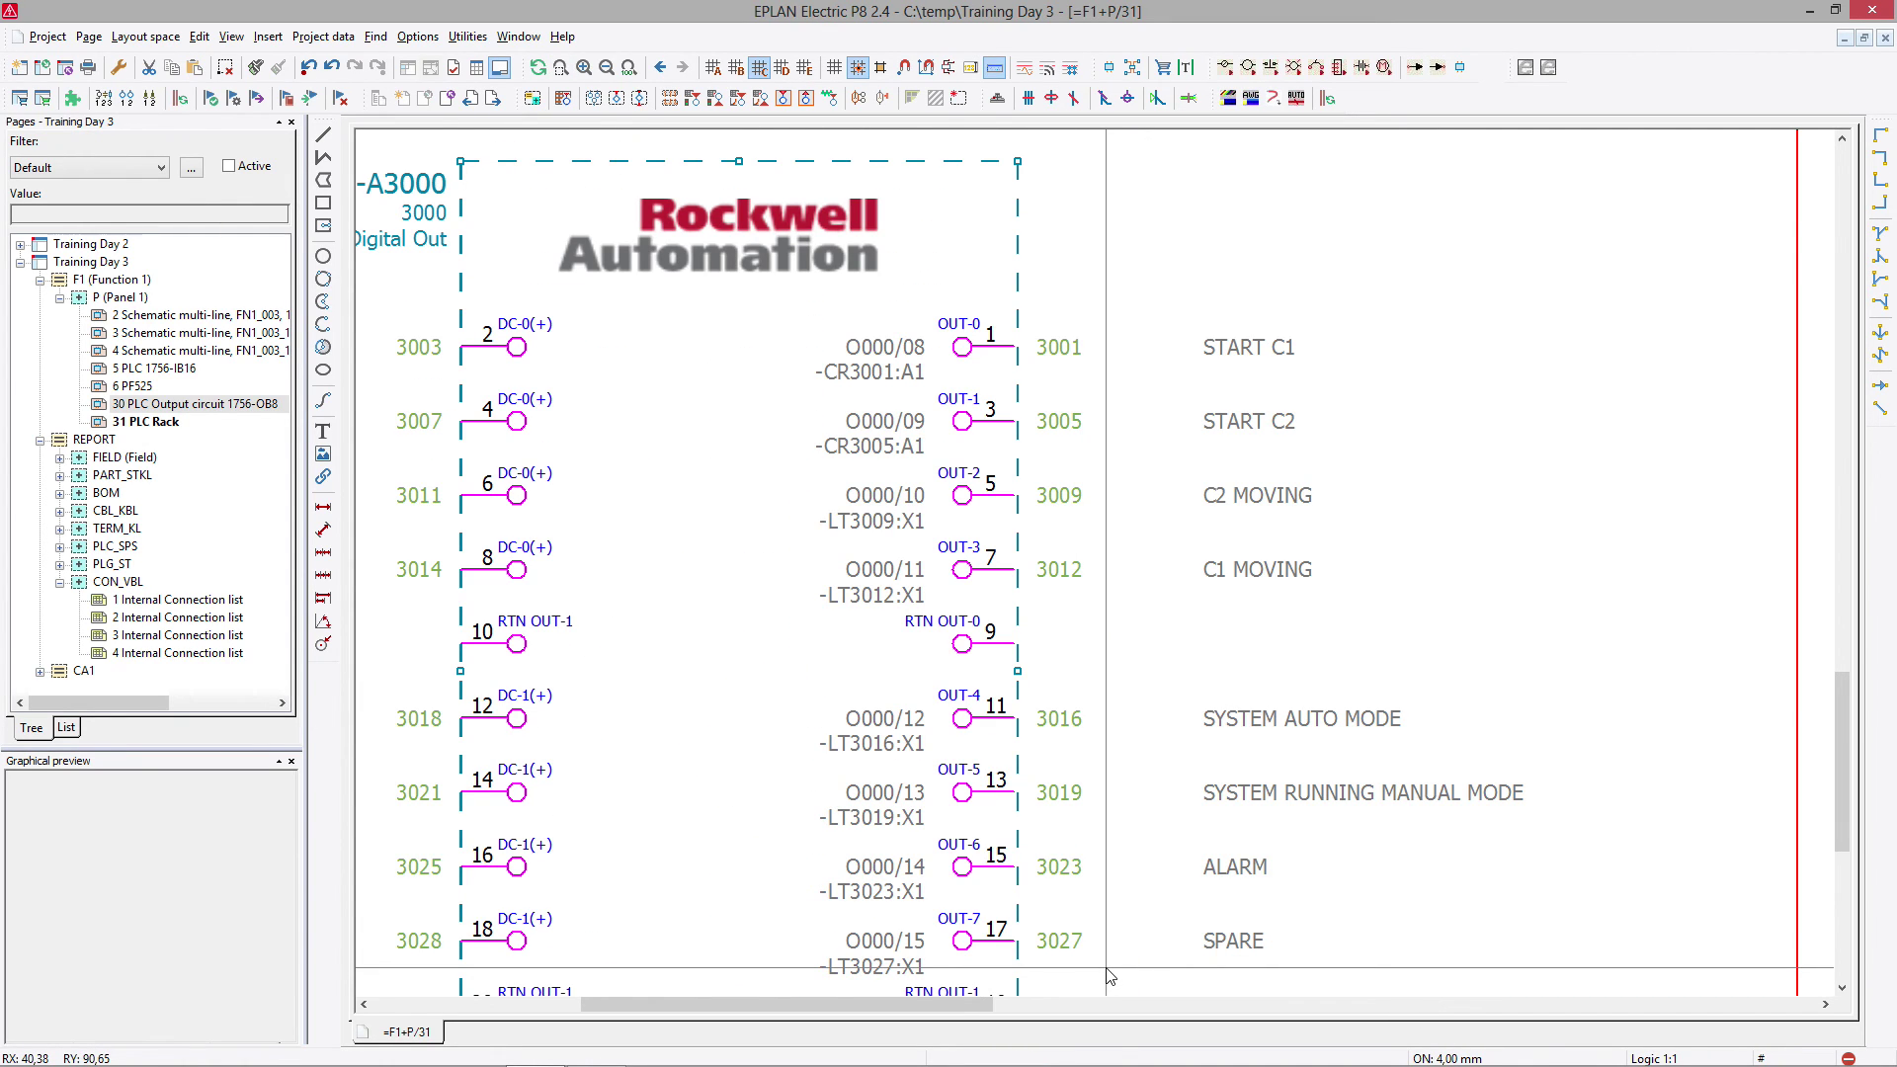